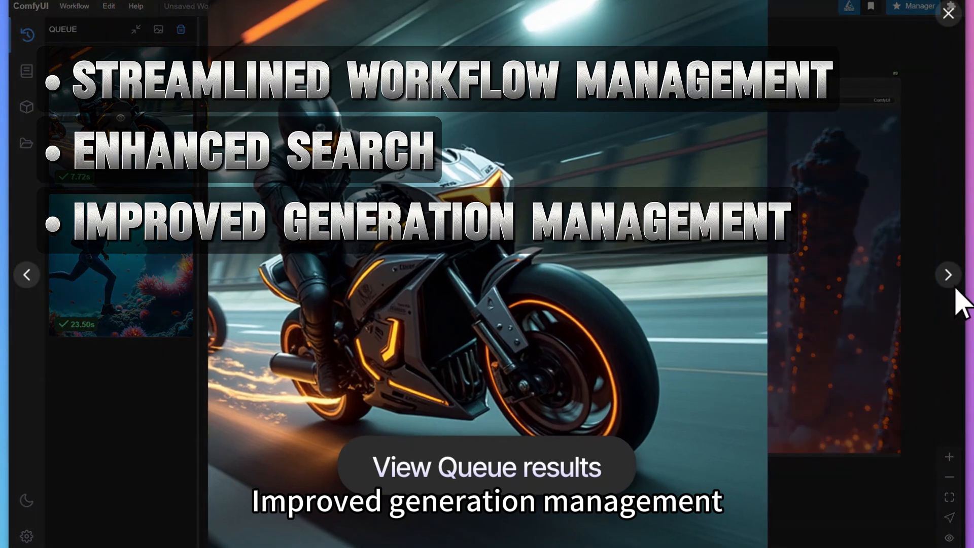
- View the next queue result and save the workflow as Flux Bottle Generation
click(951, 282)
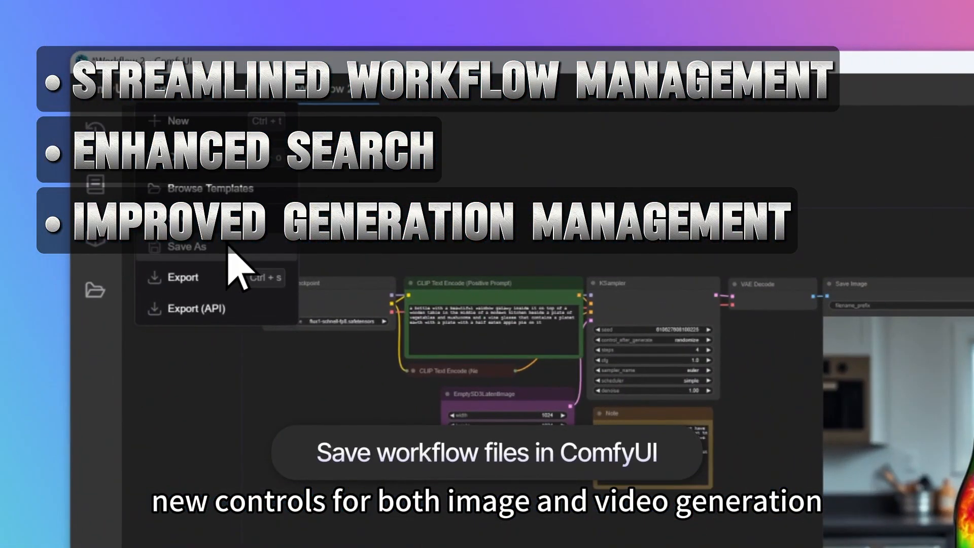
click(235, 252)
text(Flux Bottle Generation)
click(469, 341)
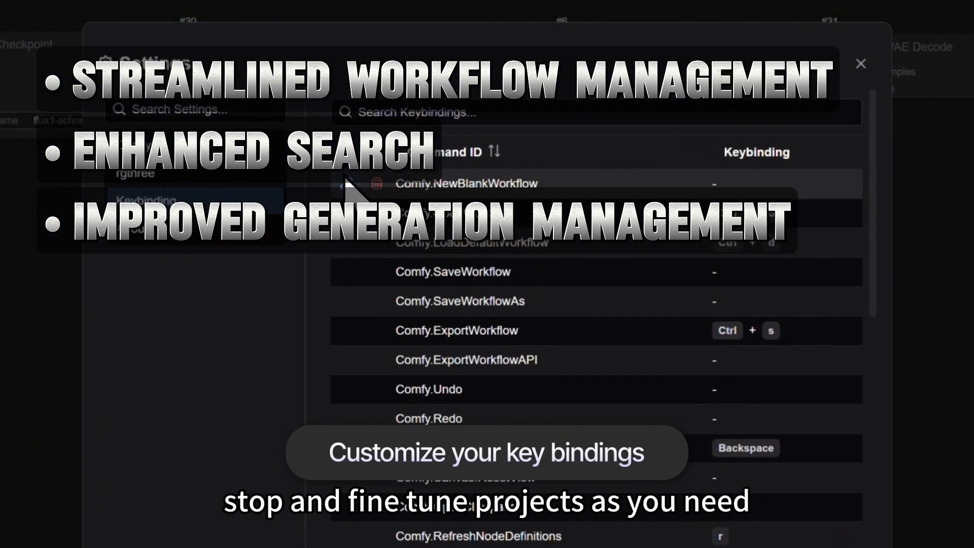
- Set the keybinding of the Comfy.NewBlankWorkflow command to Ctrl + t and save it
double_click(302, 104)
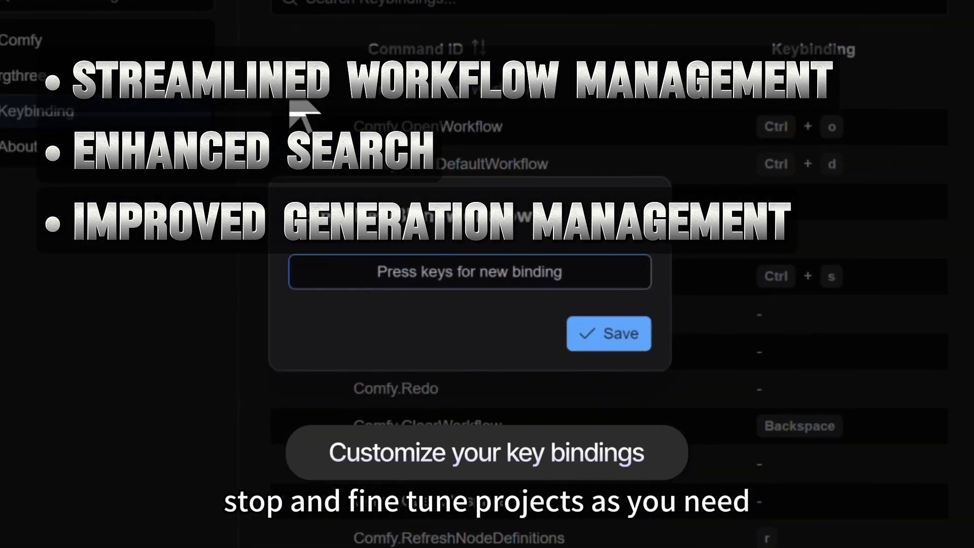
key(ctrl+t)
click(621, 340)
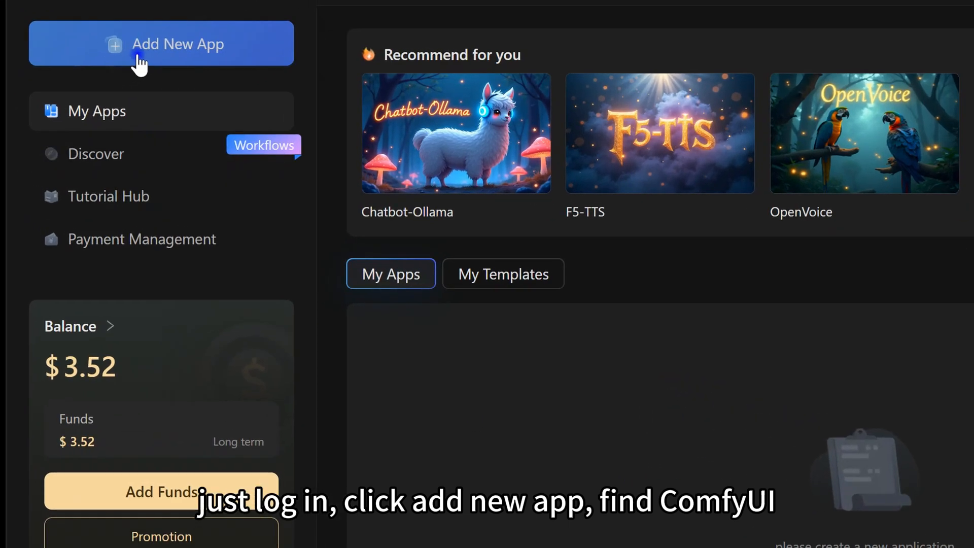
- Switch to MimicPC, find ComfyUI among the apps that can be added, and open its setup form
click(85, 92)
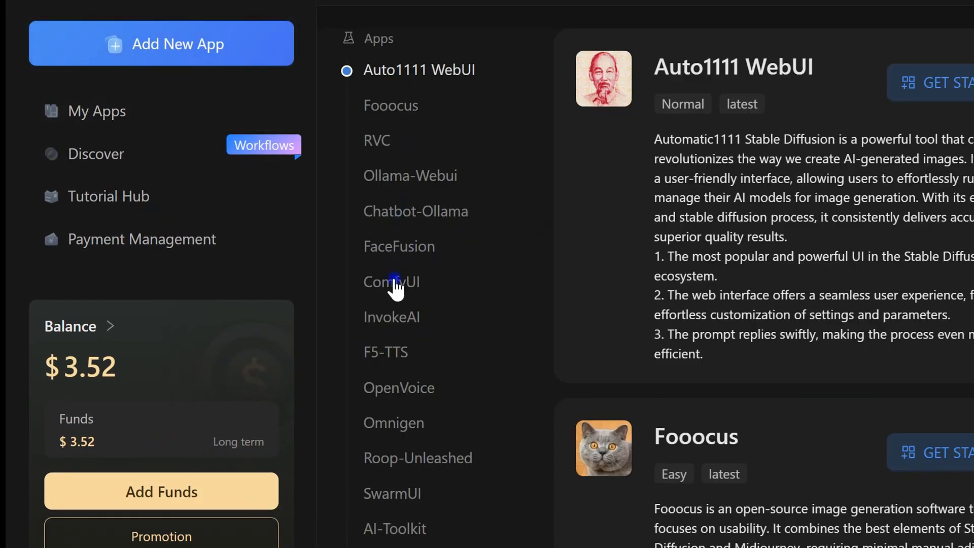
click(398, 284)
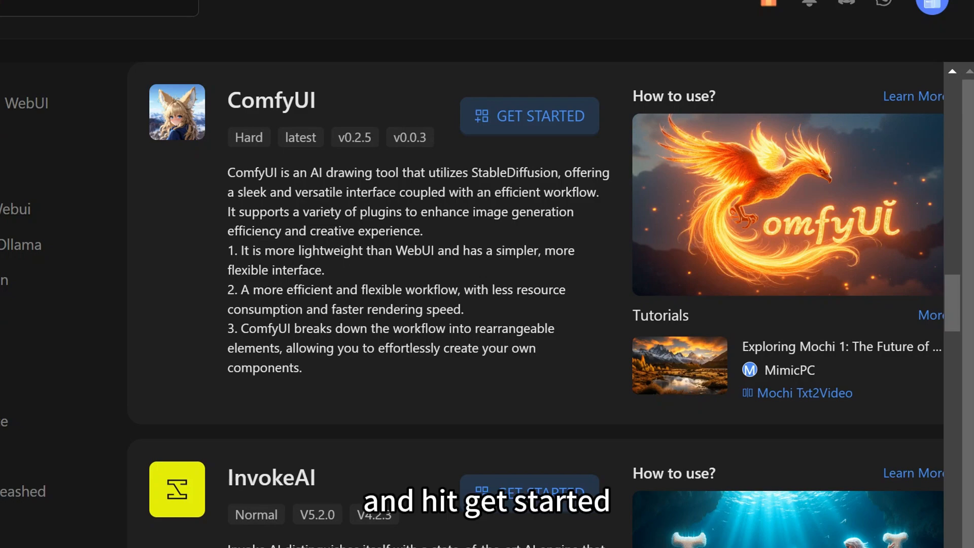
click(537, 136)
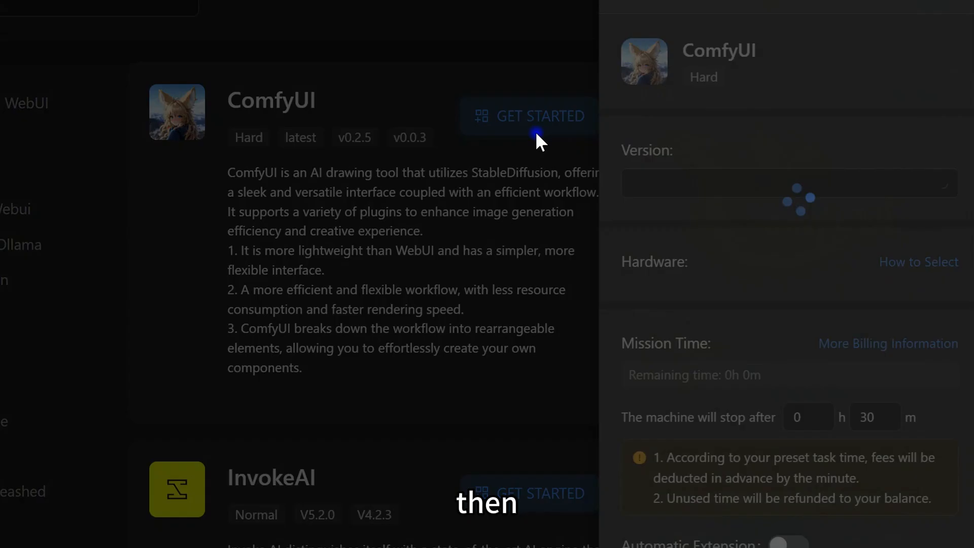
- Choose the Large hardware plan (A10G 24GB VRAM, 16GB RAM) and create and start the ComfyUI app
click(726, 304)
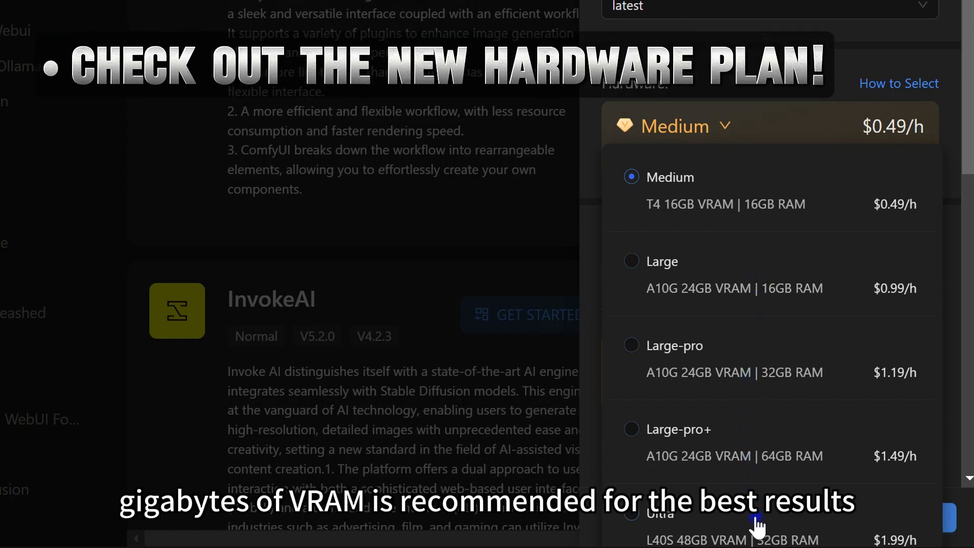
click(695, 282)
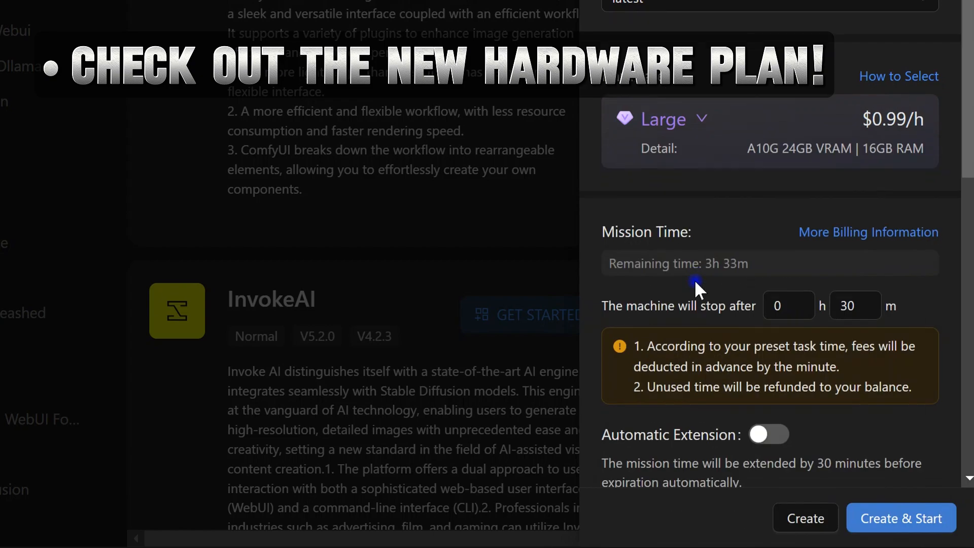
scroll(695, 281, down, 10)
scroll(695, 284, down, 2)
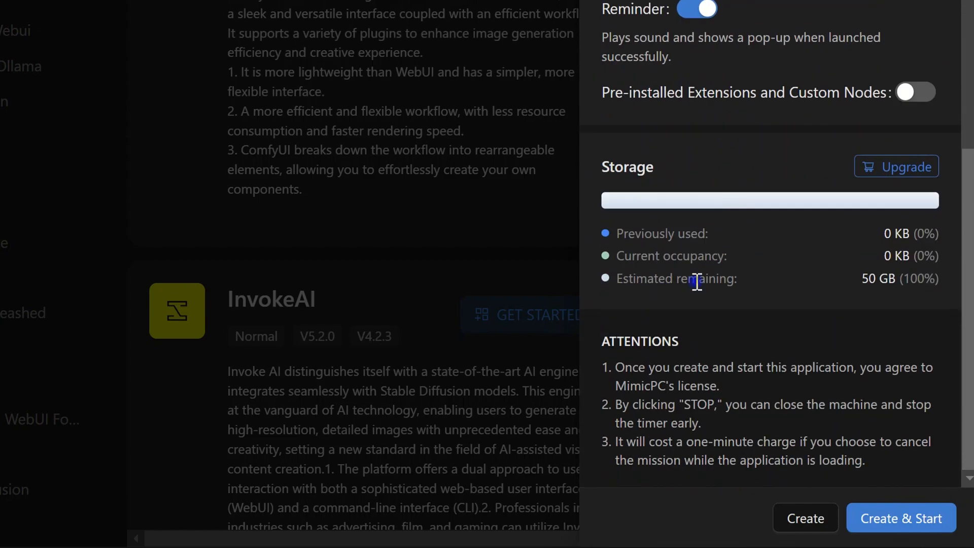
click(884, 521)
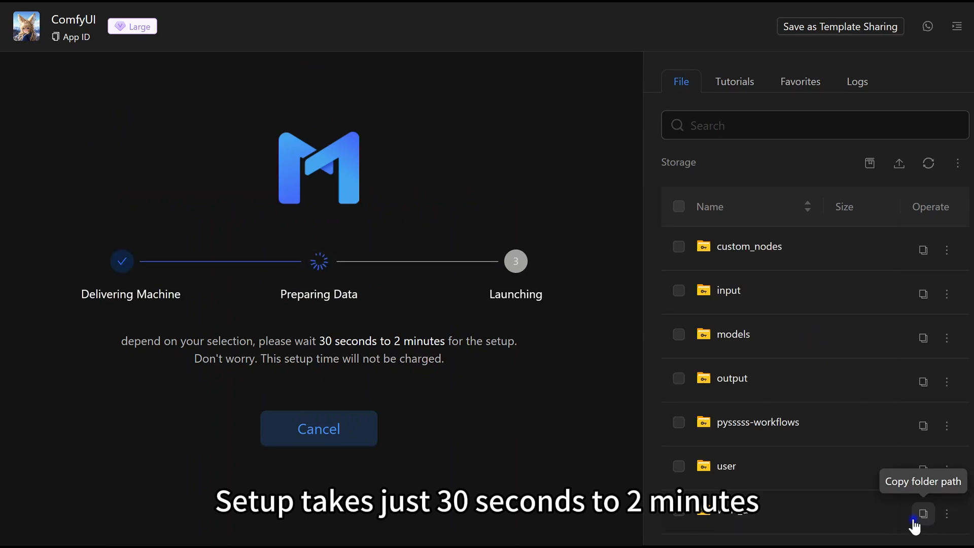
- Set the beta option for the new menu and workflow management to Top in the ComfyUI settings
click(958, 28)
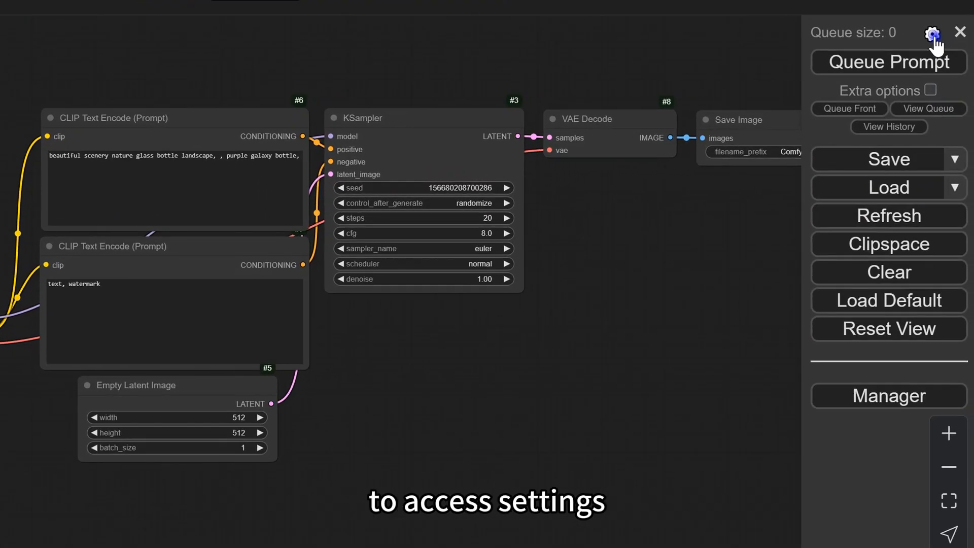
click(932, 35)
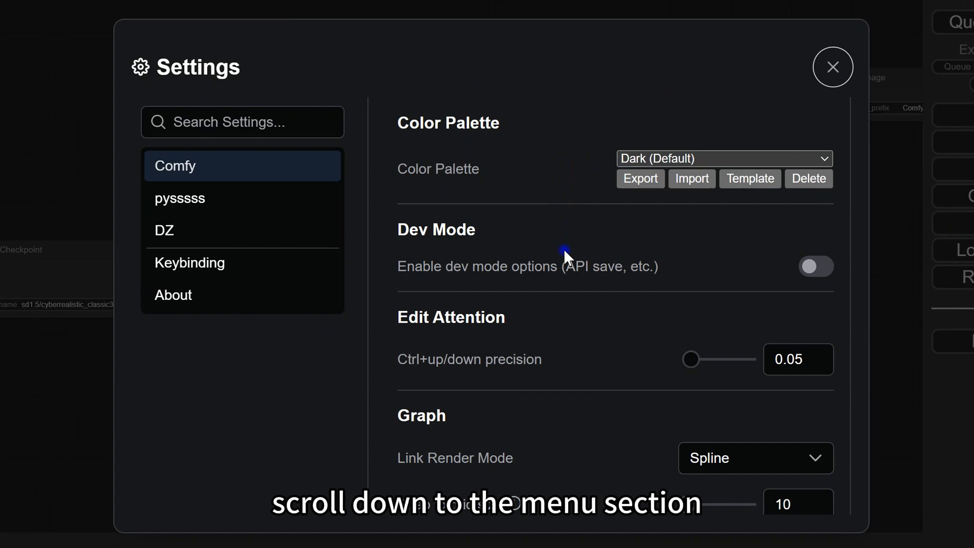
scroll(565, 299, down, 15)
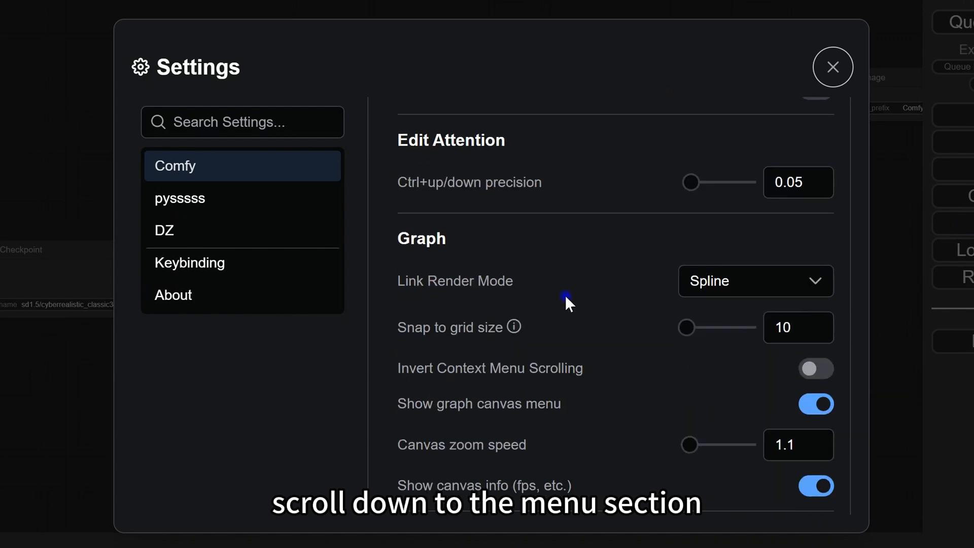
scroll(566, 299, down, 2)
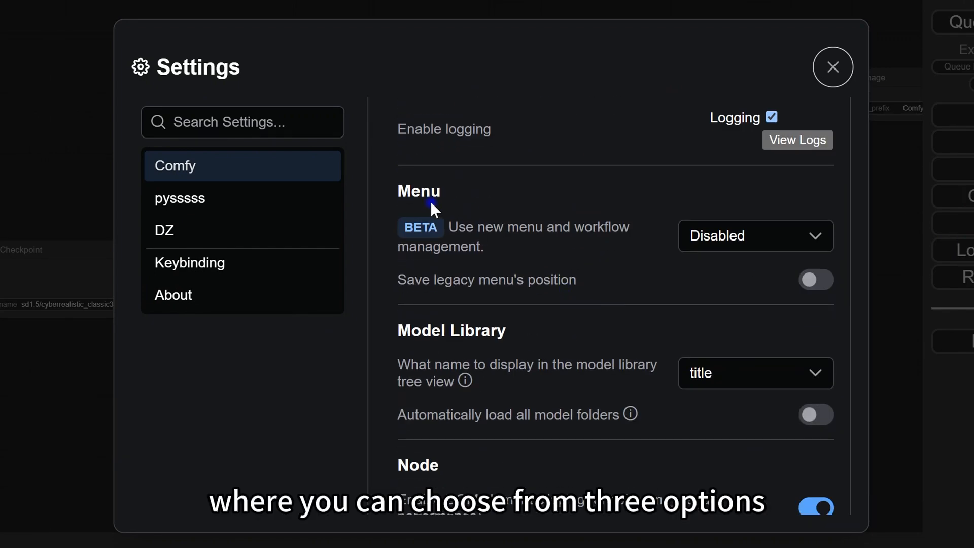
click(818, 242)
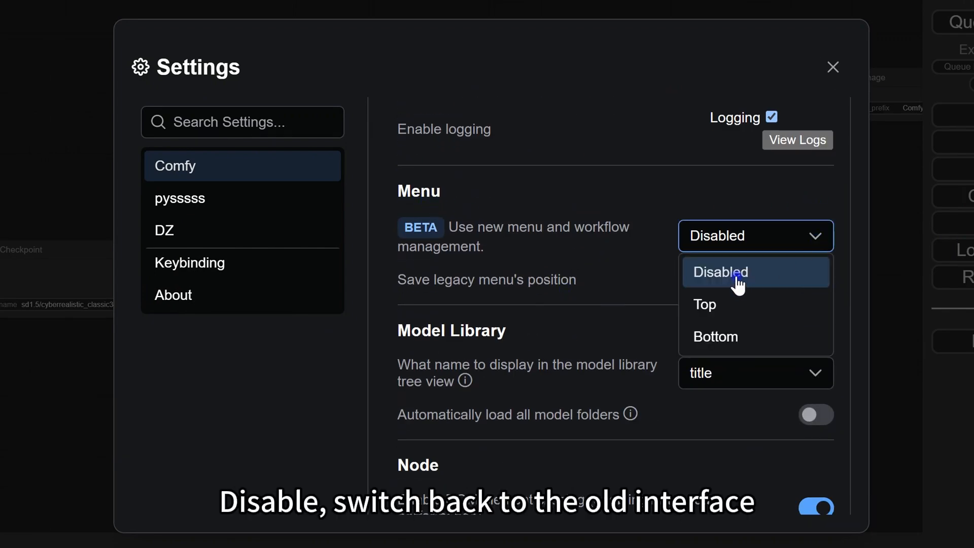
click(821, 249)
click(718, 304)
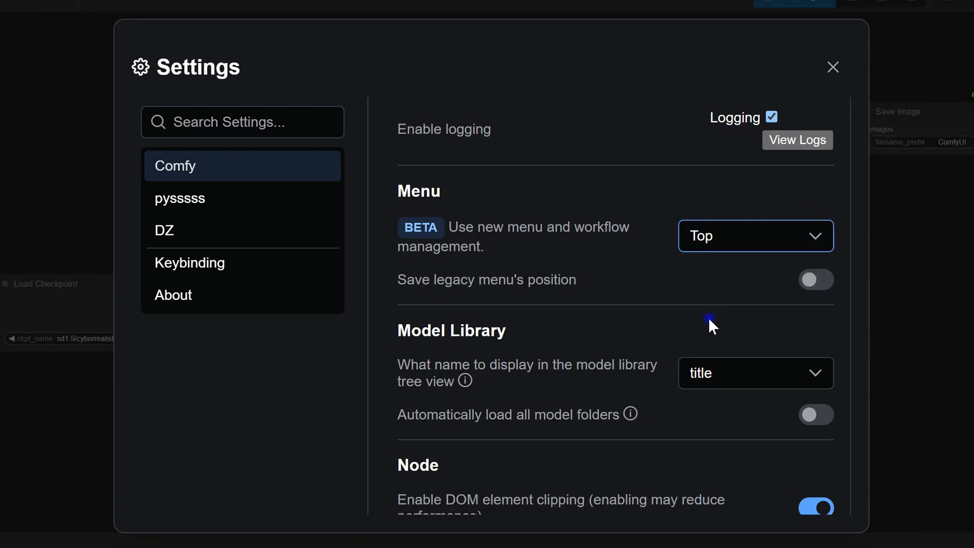
click(833, 68)
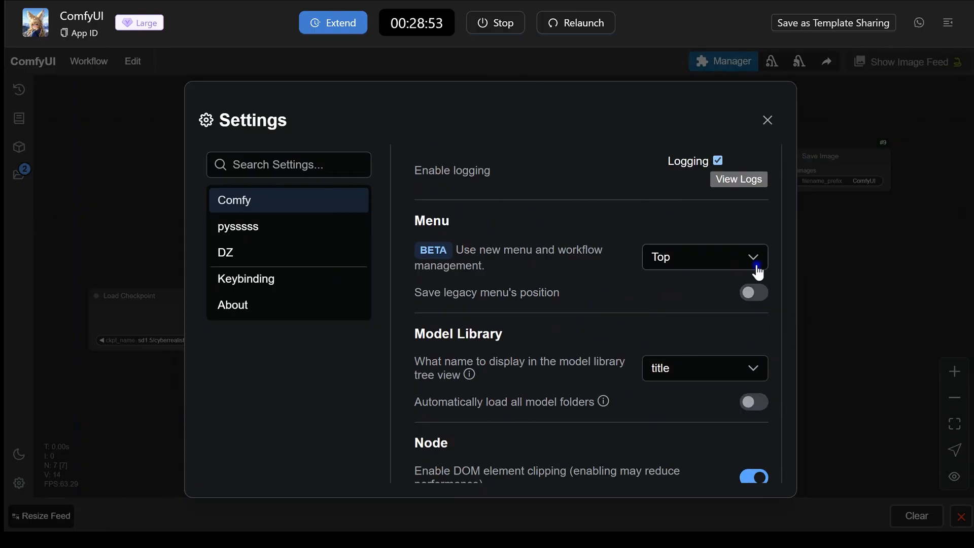
- Change the new menu and workflow management setting to Bottom and close the settings
click(753, 260)
click(702, 339)
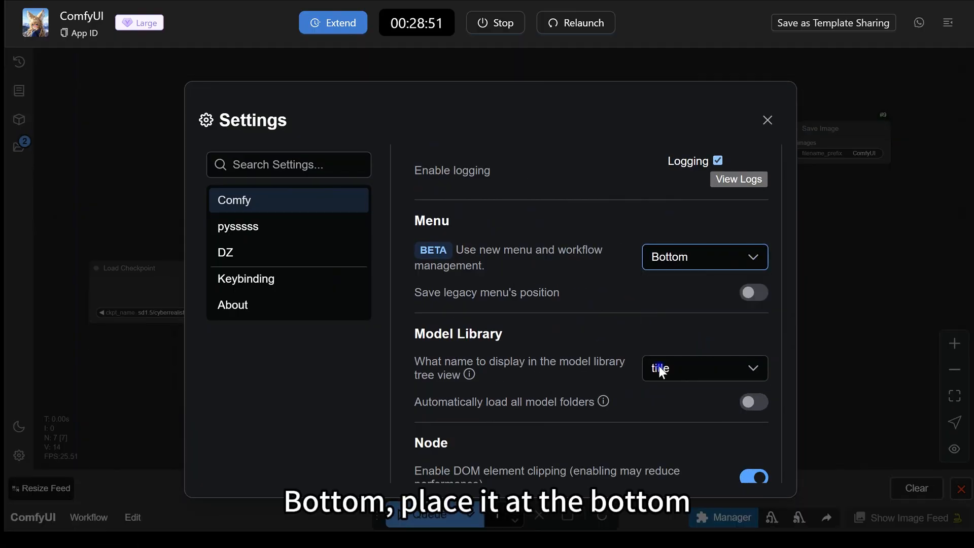
click(767, 127)
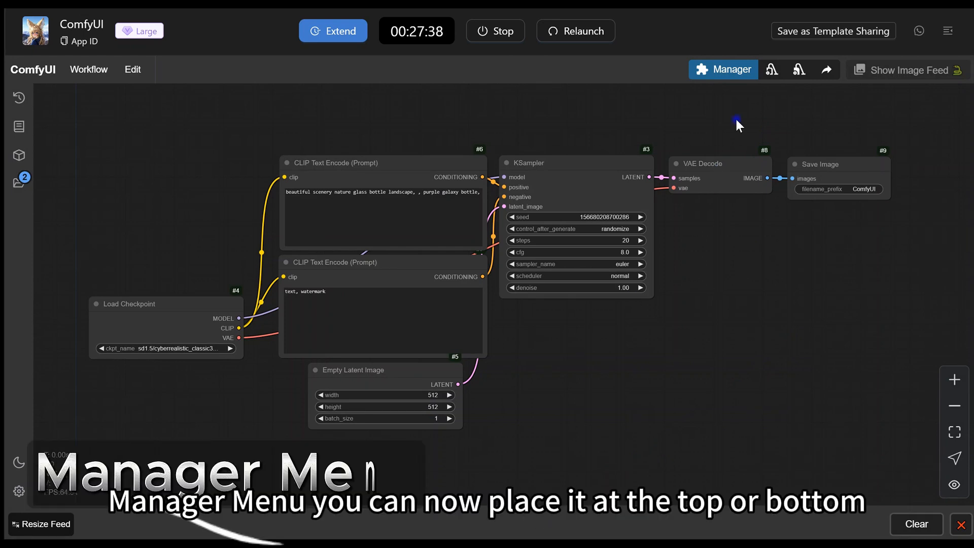
- Open the ComfyUI Manager to review its options and close it again
click(715, 77)
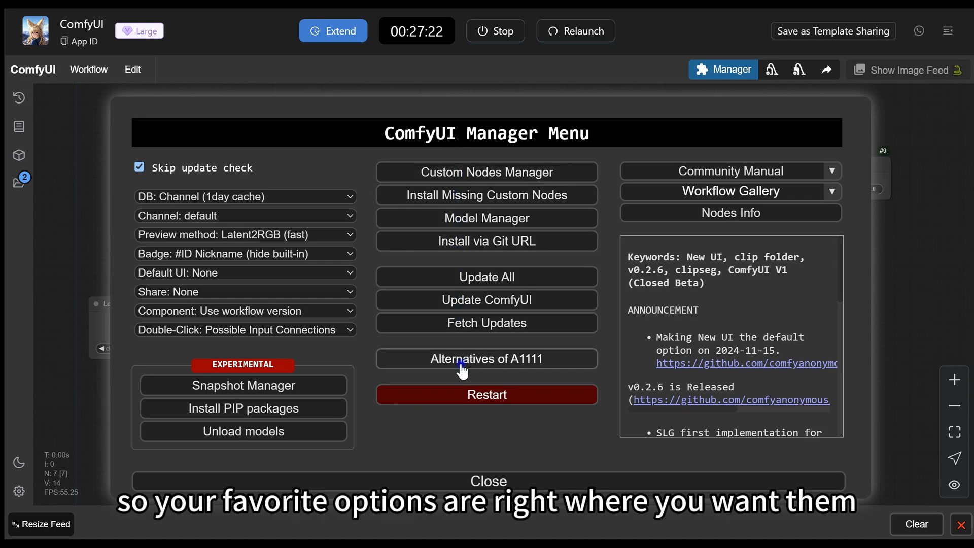
click(485, 480)
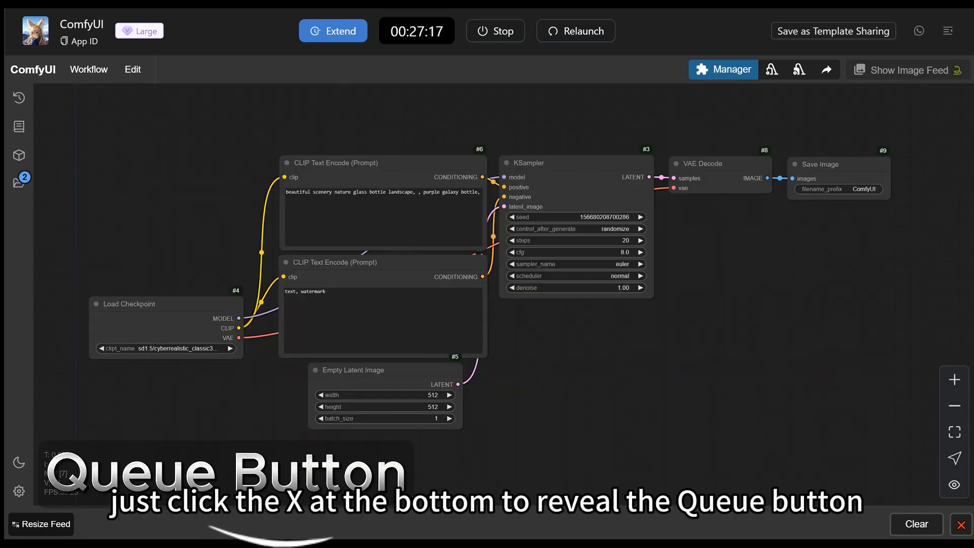
- Close the image feed bar and check the available queue modes
click(961, 524)
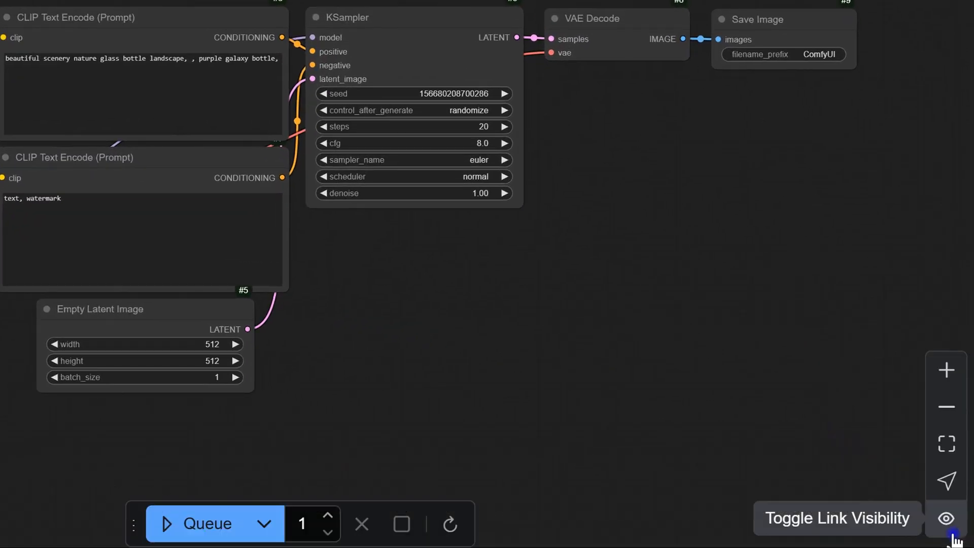
click(277, 526)
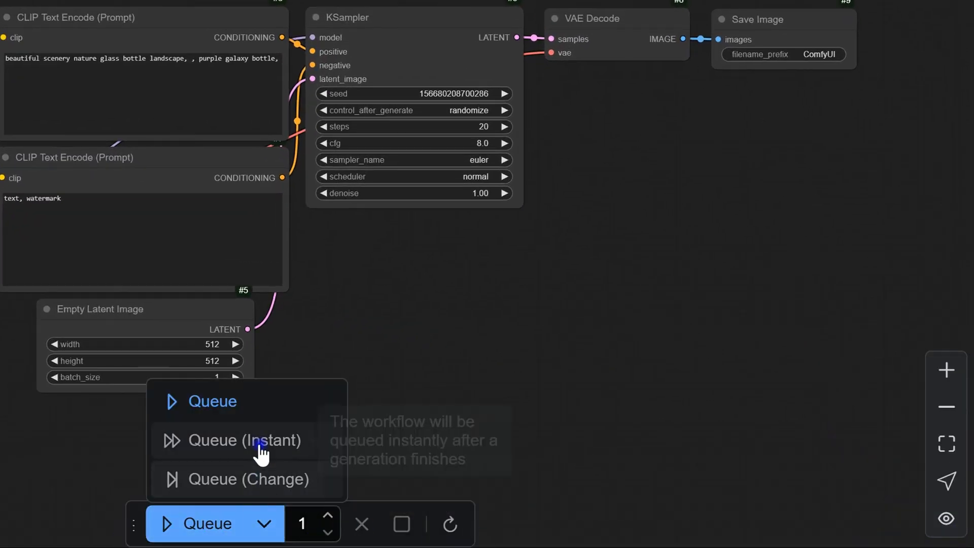
click(271, 532)
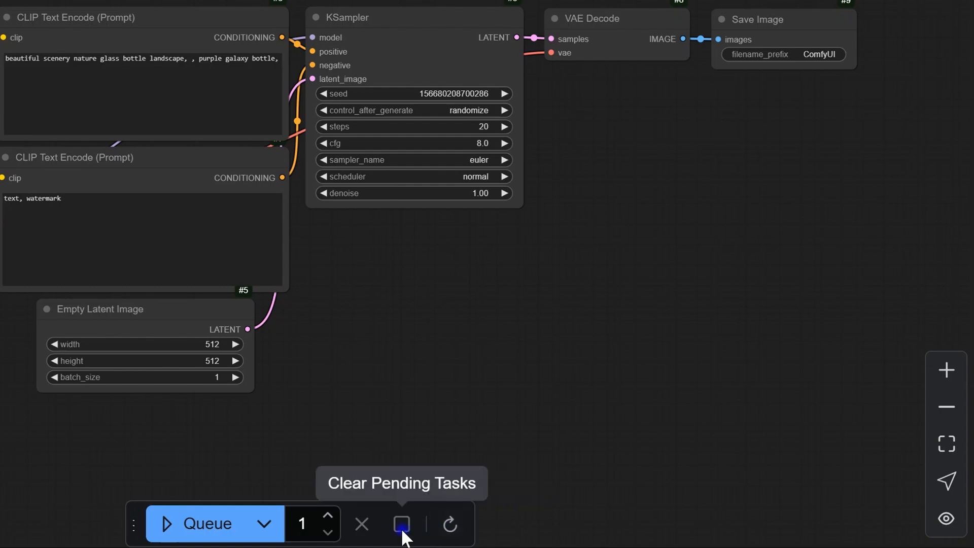
- Move the floating Queue toolbar up to the main menu bar and dock it there
drag(143, 532, 570, 508)
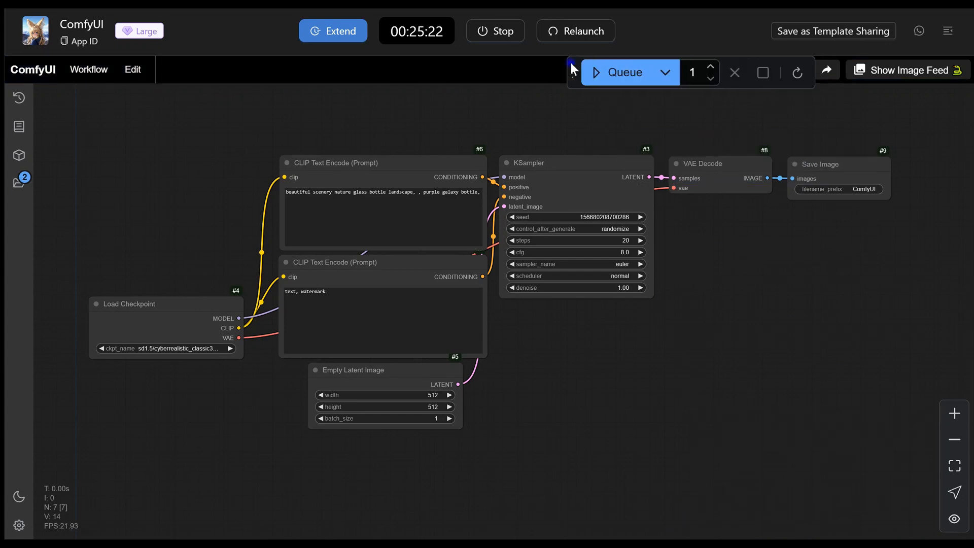
drag(576, 70, 441, 62)
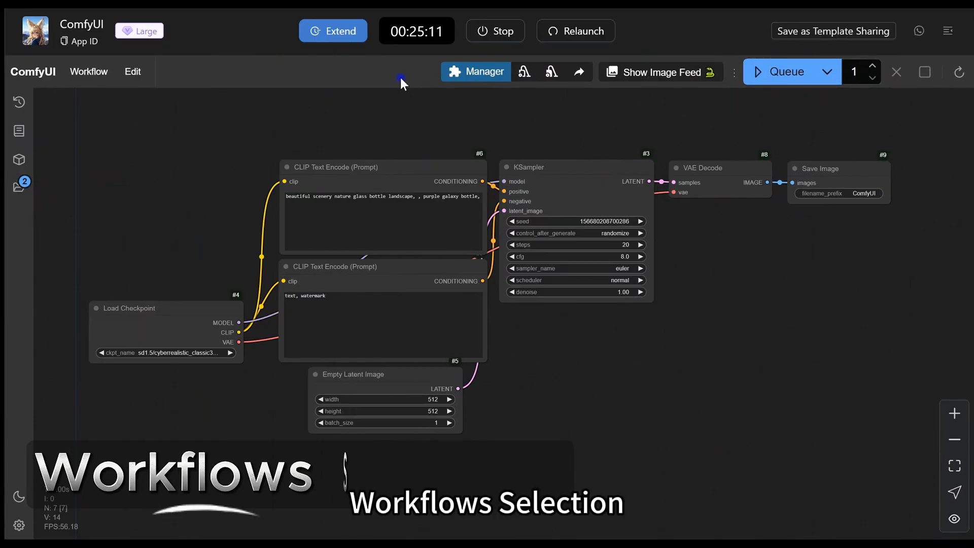
- Browse the workflow templates and load the Image Generation template
click(95, 73)
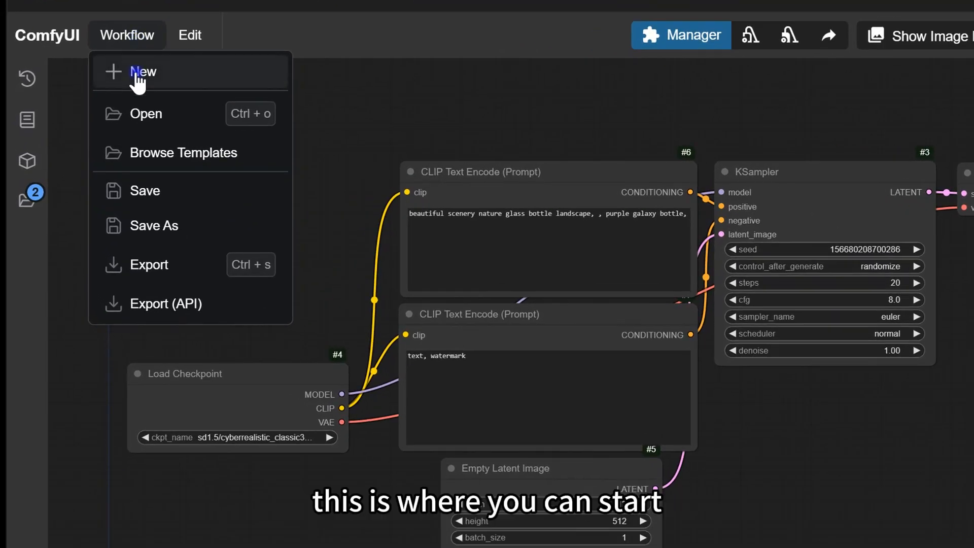
click(150, 155)
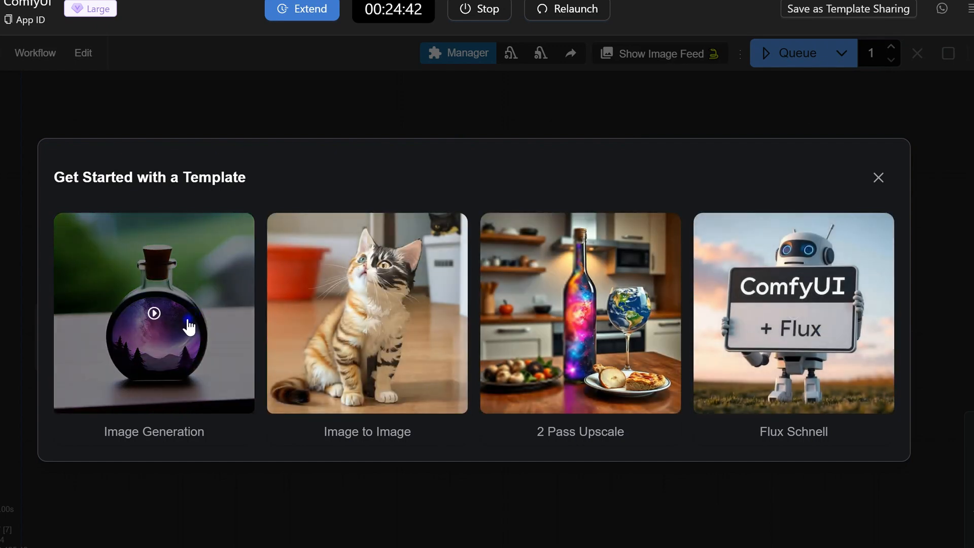
click(159, 322)
scroll(217, 310, down, 1)
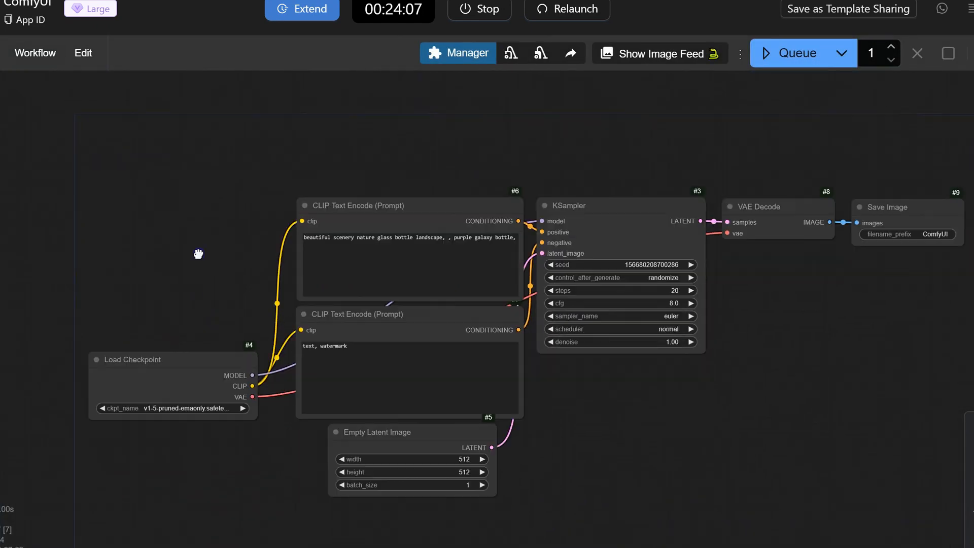
drag(198, 252, 135, 230)
- Load the Image to Image template from the workflow templates
click(35, 53)
click(63, 144)
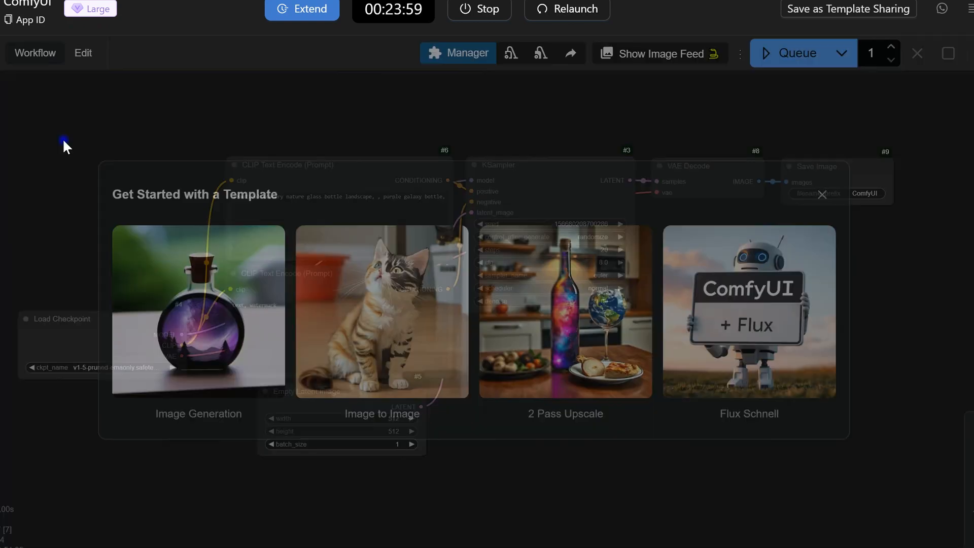
click(361, 334)
drag(190, 372, 262, 311)
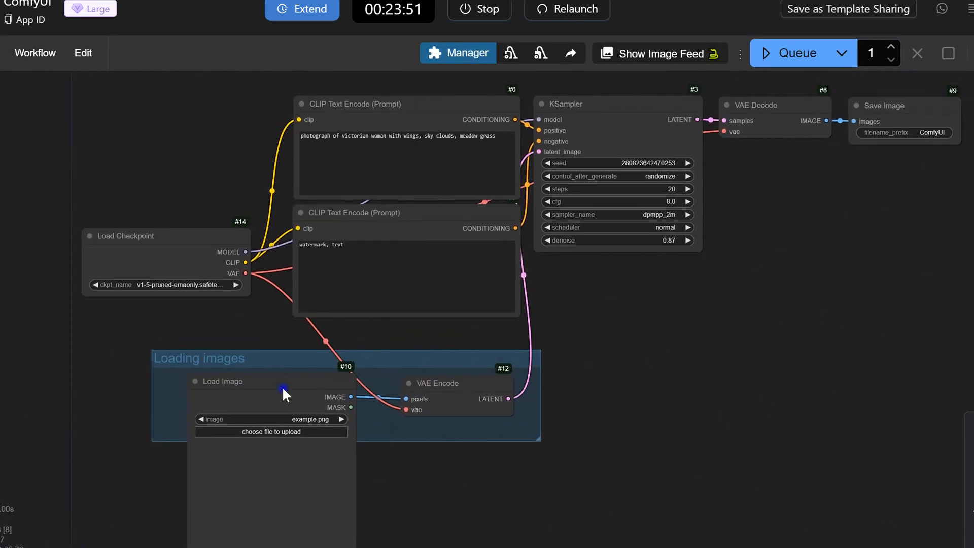
- Open the Node Library to view its node categories
click(47, 56)
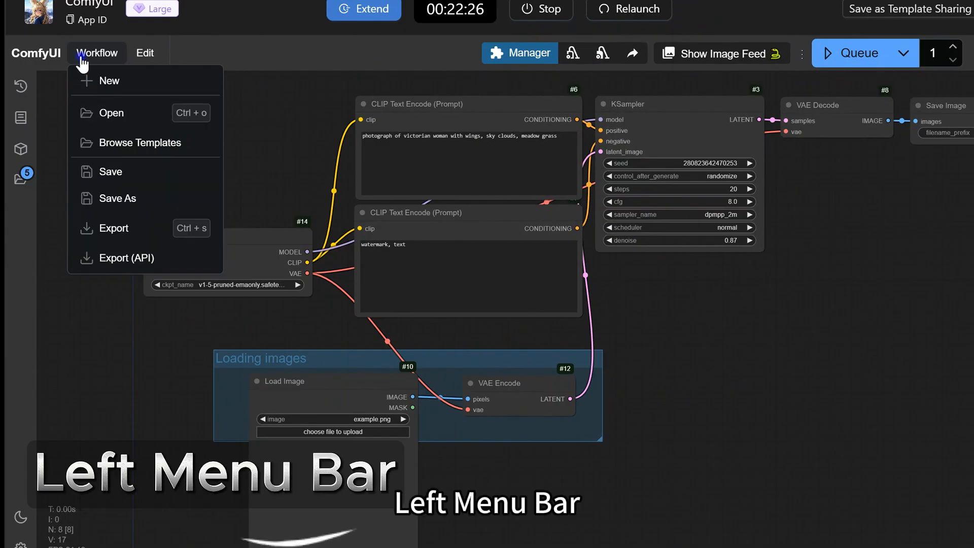
click(81, 57)
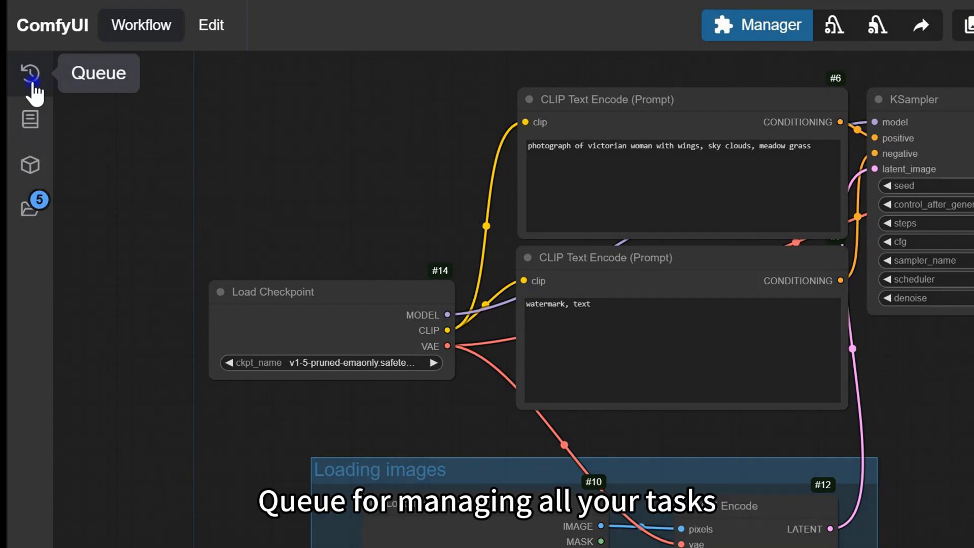
click(30, 121)
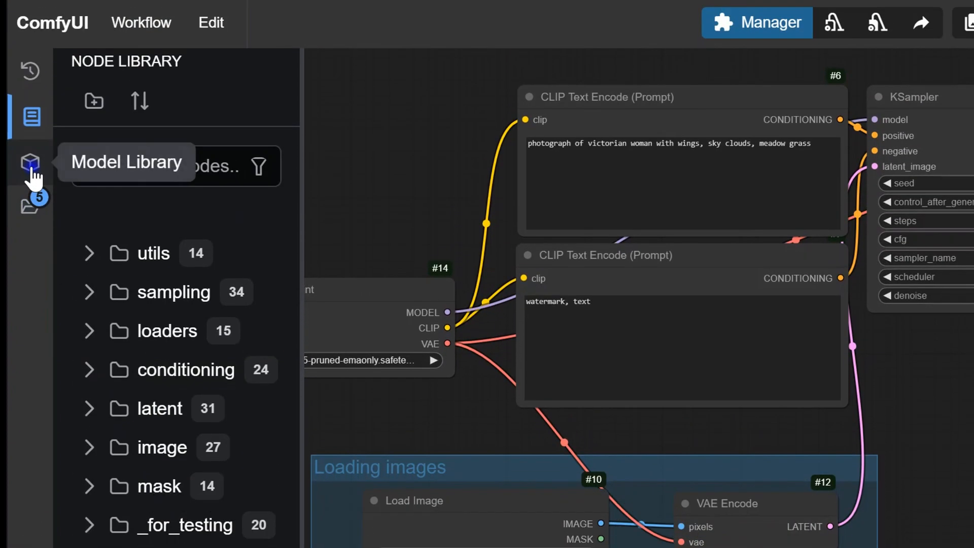
- Open the Model Library and look through its checkpoints and loras folders, collapsing each folder after viewing
click(30, 167)
scroll(173, 396, down, 3)
scroll(171, 424, up, 3)
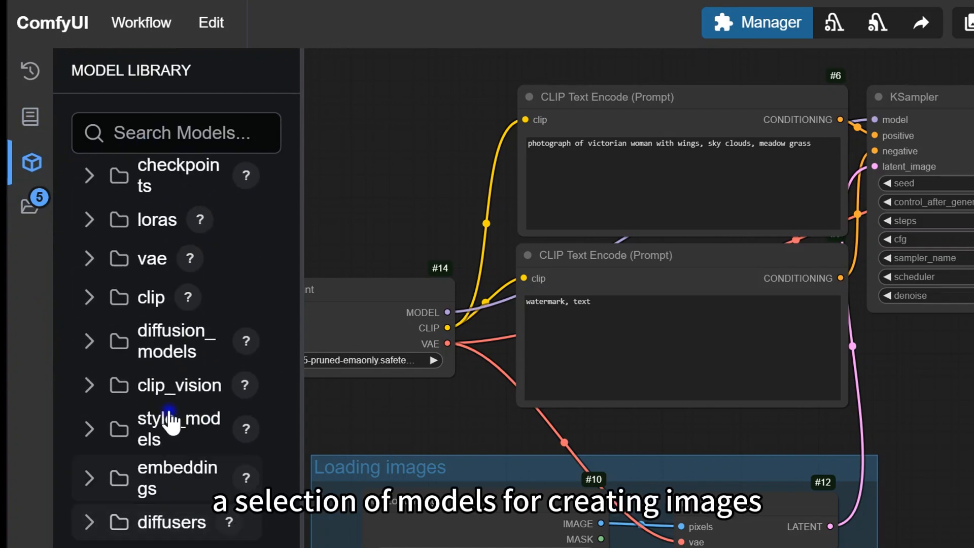
click(139, 208)
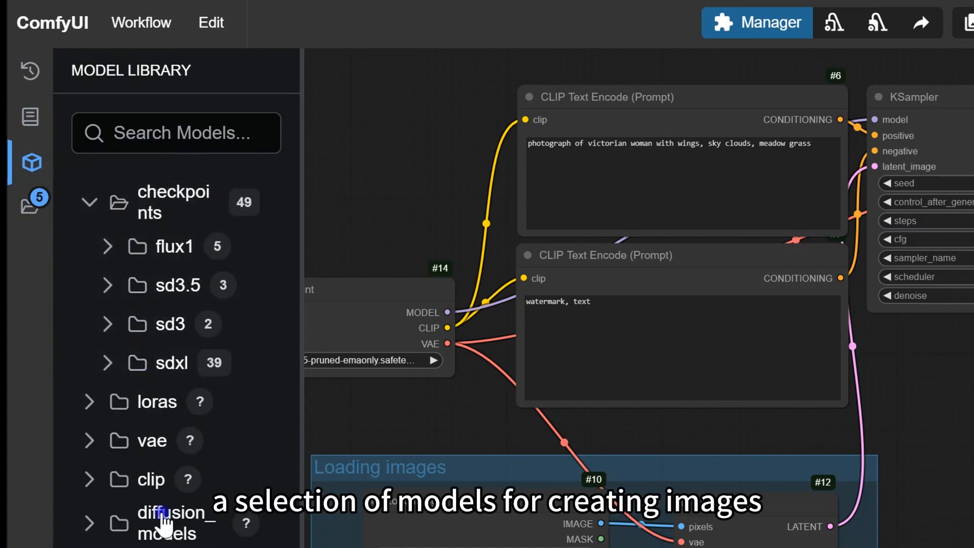
click(89, 202)
click(93, 246)
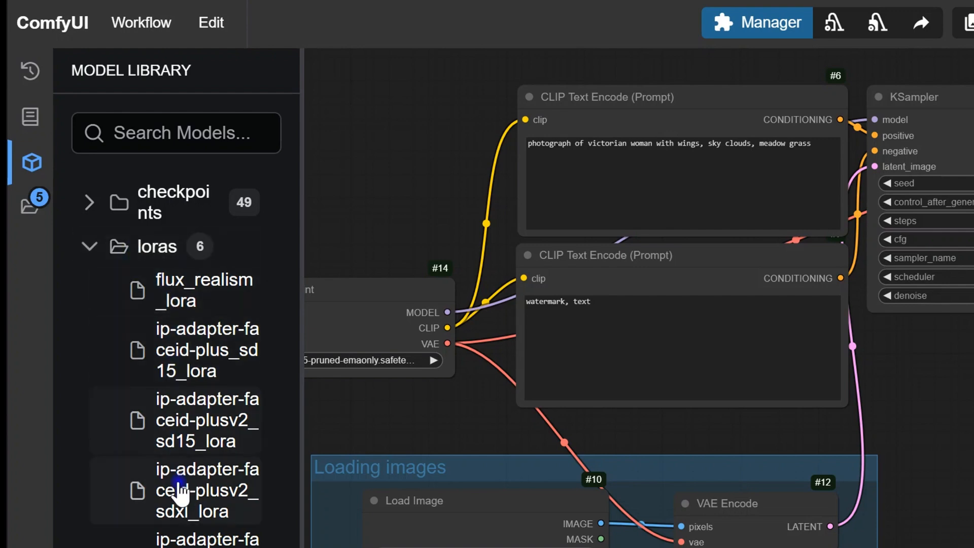
click(90, 247)
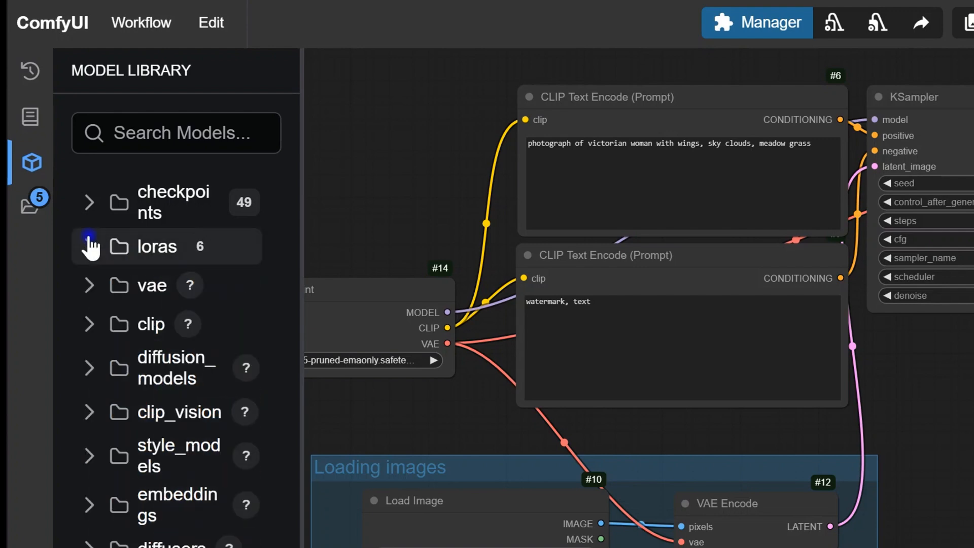
- Show the Workflows list to view the open workflows and close it again
click(30, 208)
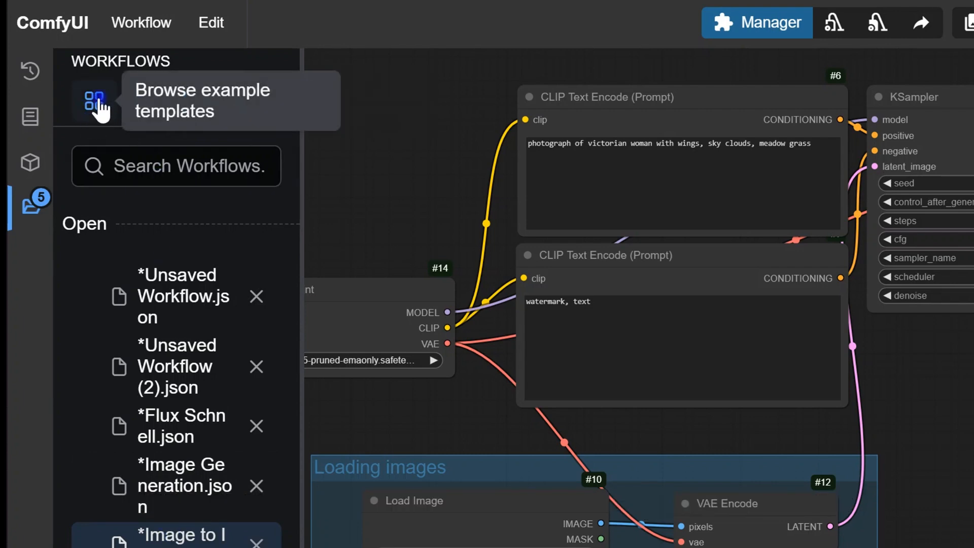
click(31, 206)
- Switch the interface to the light theme and back to the dark theme
click(32, 479)
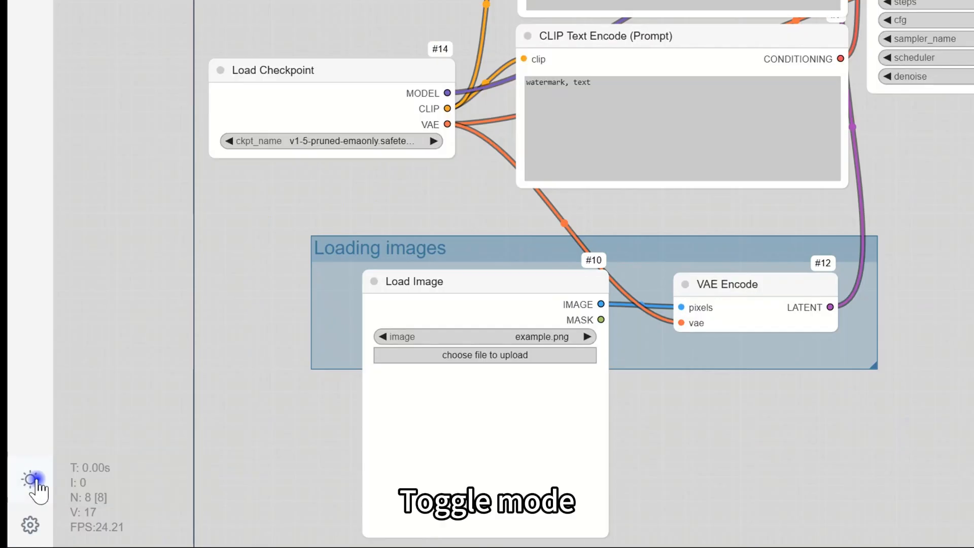
click(31, 480)
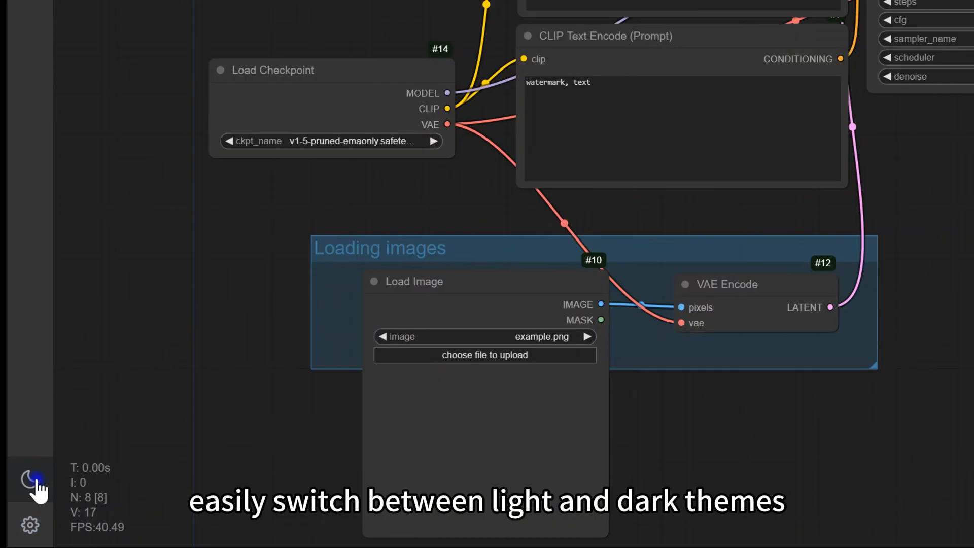
- Open the settings and review the Comfy preferences for color palette, graph, group and link release
click(30, 525)
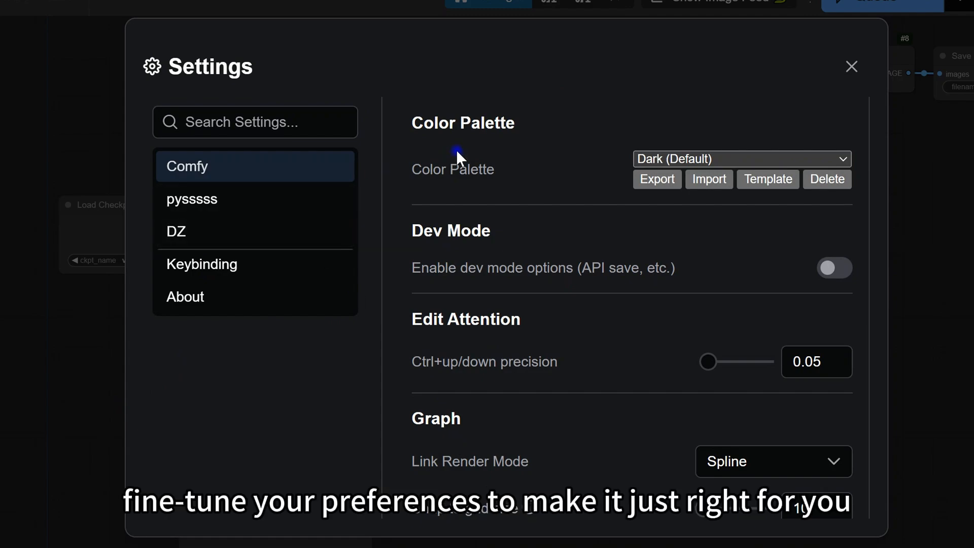
scroll(467, 326, down, 9)
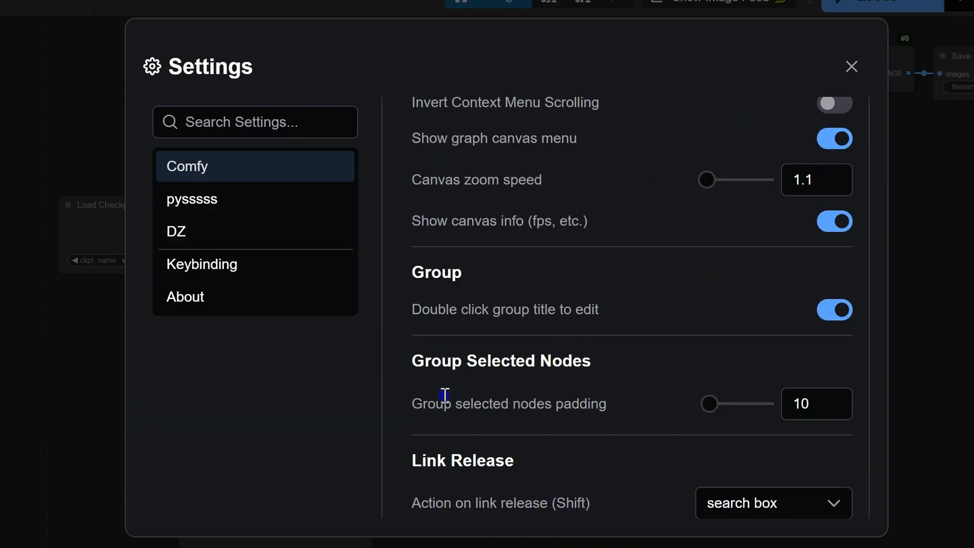
scroll(445, 394, down, 8)
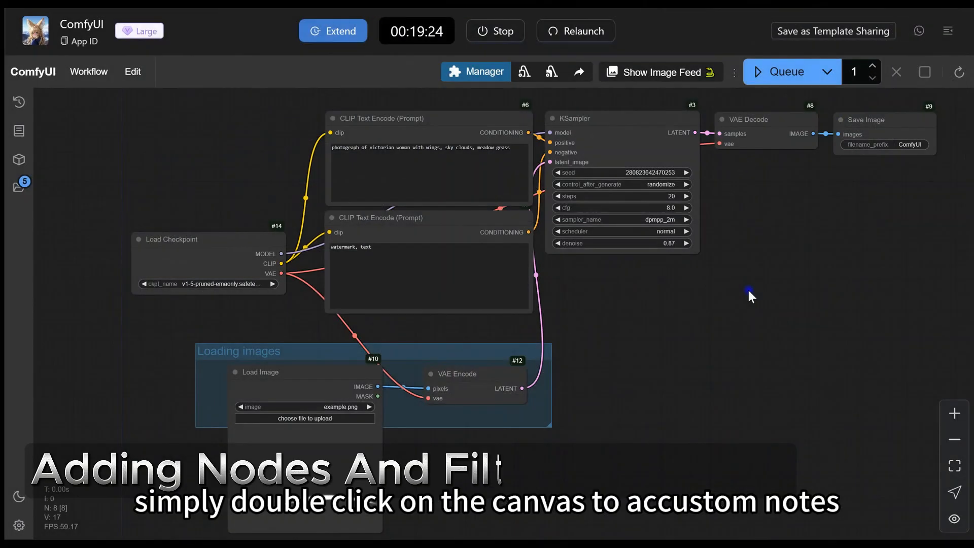
- Open the node search on an empty part of the canvas and browse the available nodes
double_click(602, 325)
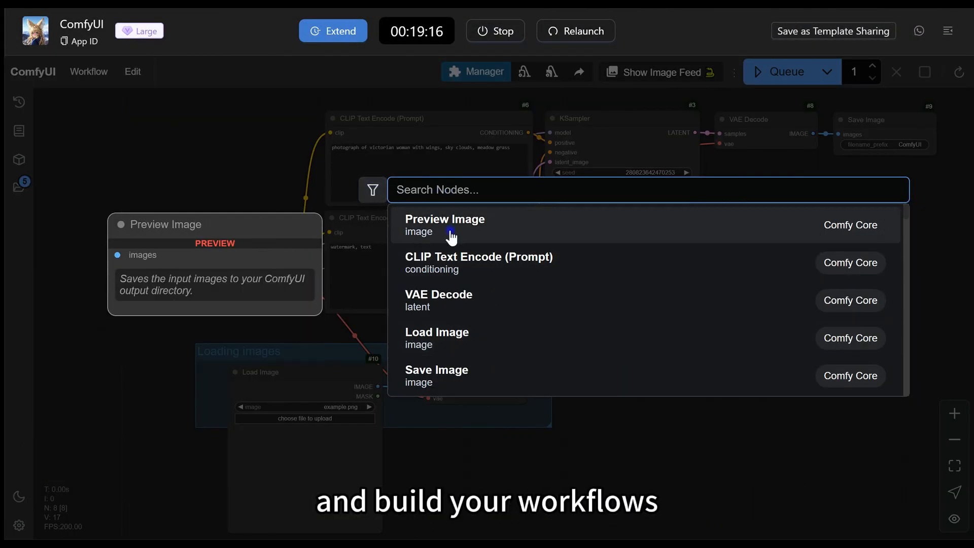
scroll(458, 344, down, 1)
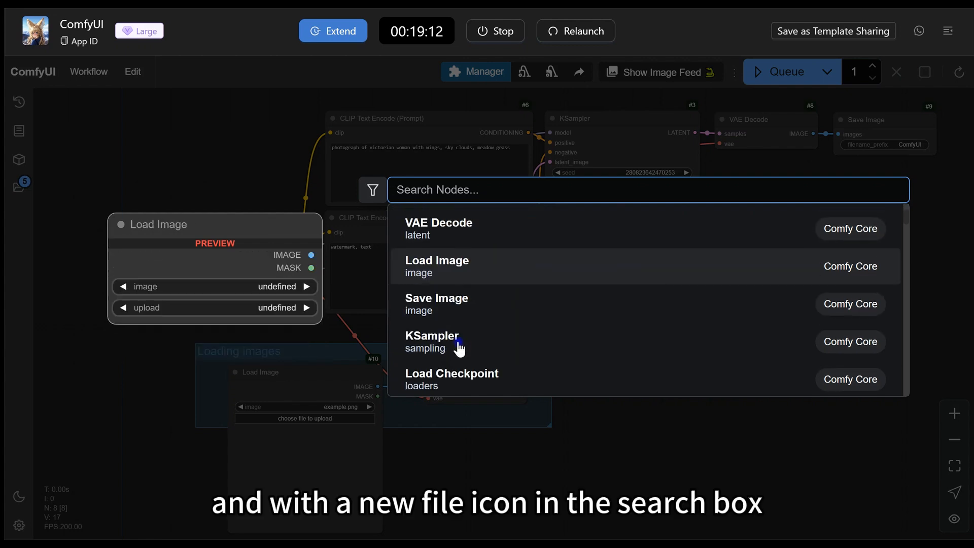
scroll(459, 348, down, 1)
scroll(420, 361, down, 2)
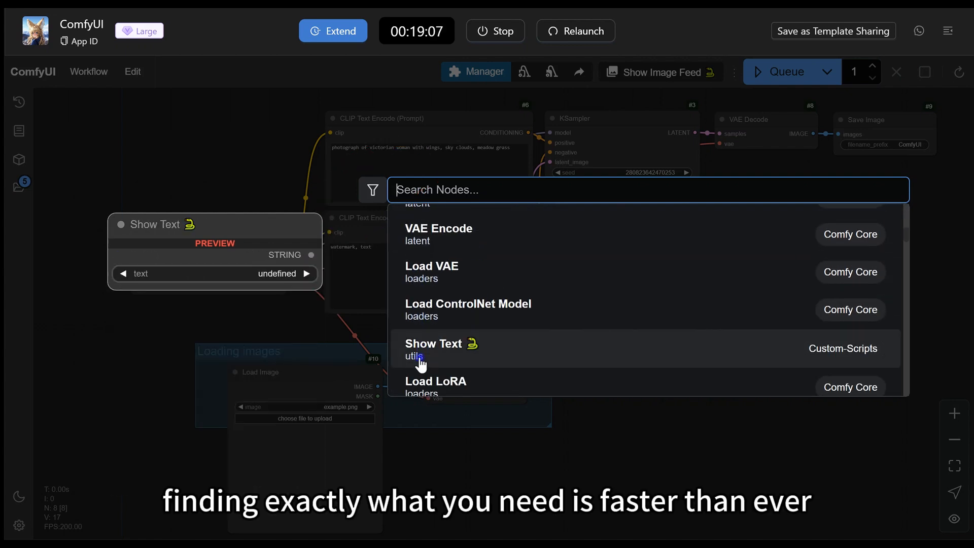
scroll(441, 378, down, 1)
scroll(440, 385, down, 1)
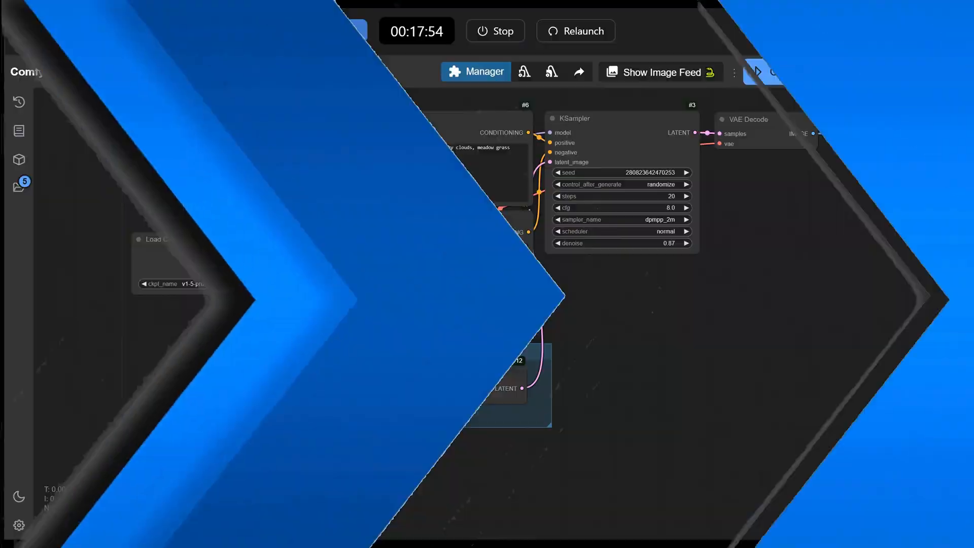
- Open the Custom Nodes Manager and look through the list of custom nodes, including their author and last-update details
click(481, 74)
click(478, 173)
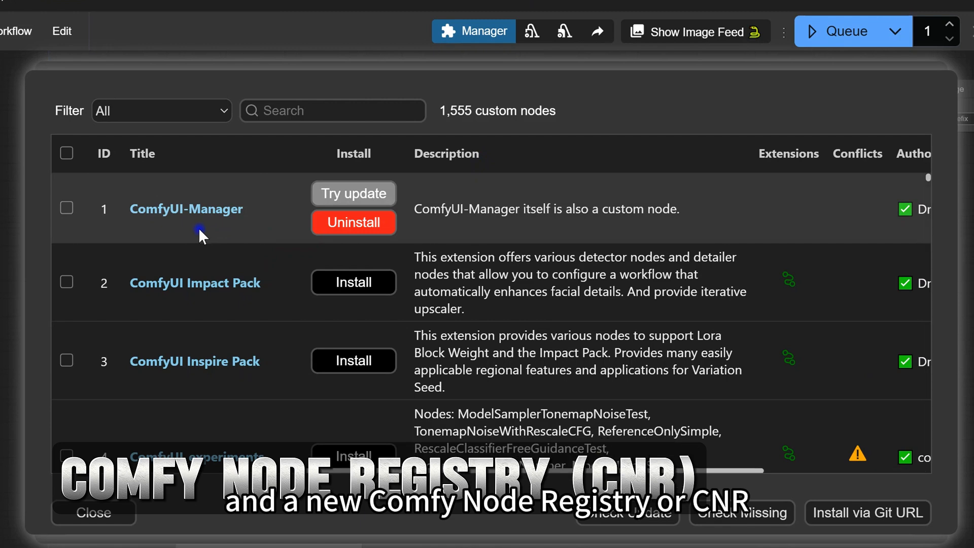
scroll(198, 228, down, 5)
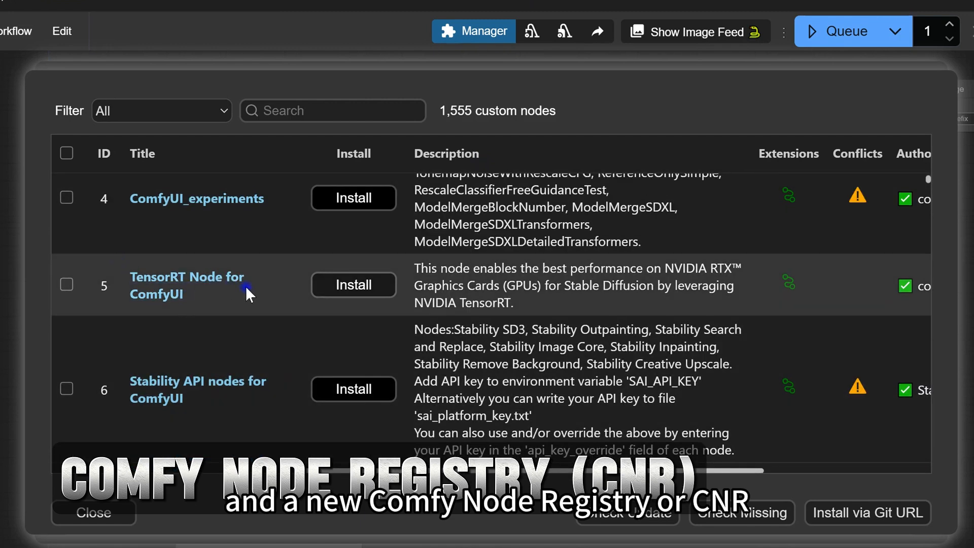
scroll(138, 248, down, 3)
scroll(339, 285, up, 2)
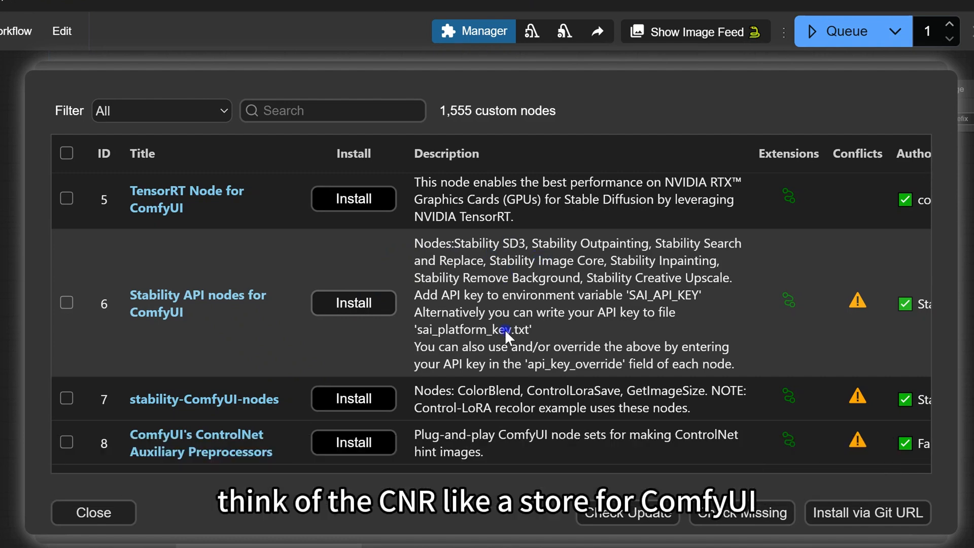
drag(593, 472, 762, 402)
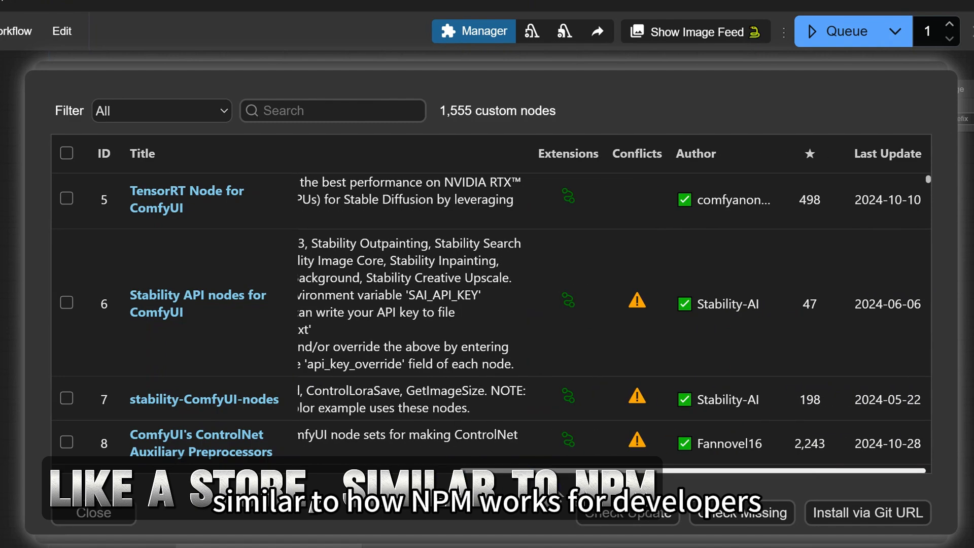
scroll(223, 457, left, 5)
scroll(219, 413, down, 5)
scroll(219, 413, down, 3)
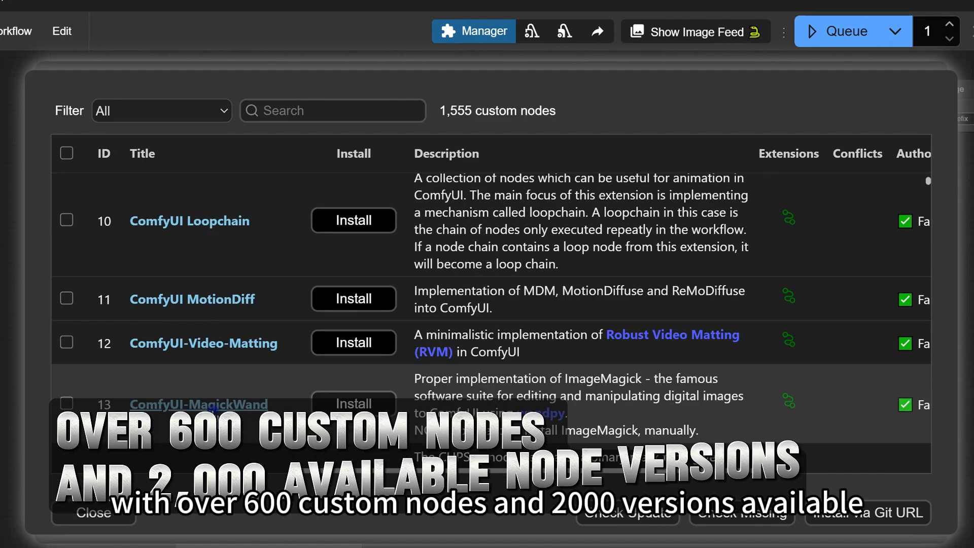
scroll(330, 401, down, 3)
scroll(330, 408, down, 6)
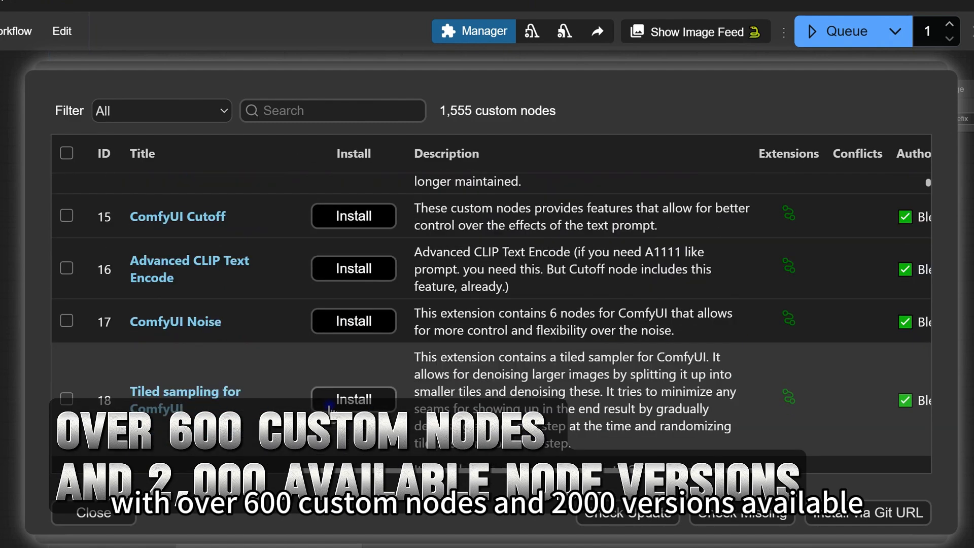
scroll(329, 407, down, 2)
scroll(327, 406, down, 3)
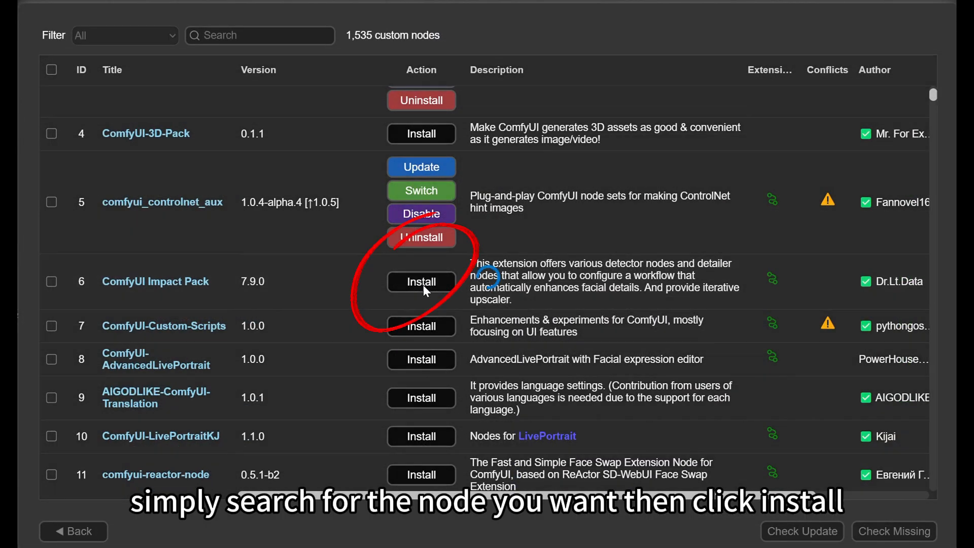
- Install version 7.6.2 of the ComfyUI Impact Pack custom node
click(425, 284)
click(439, 259)
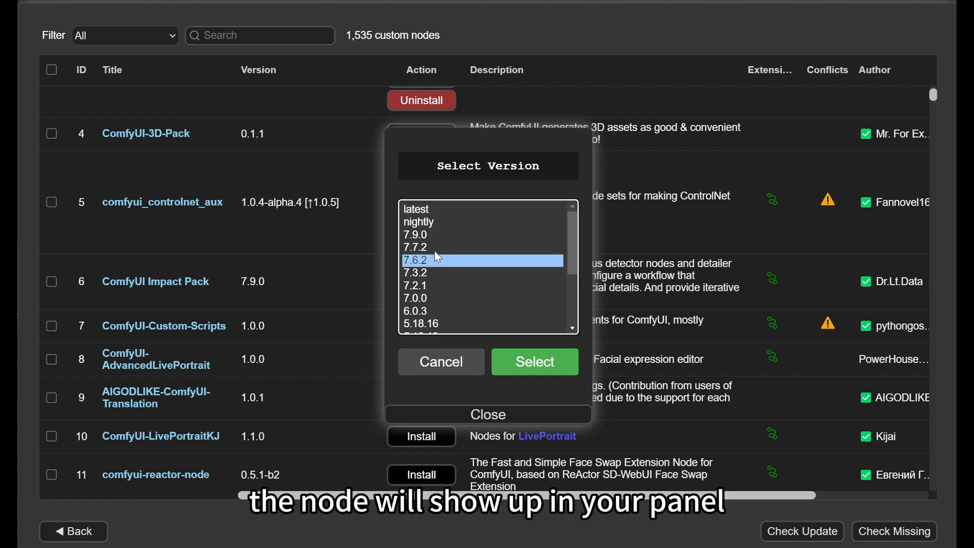
click(549, 363)
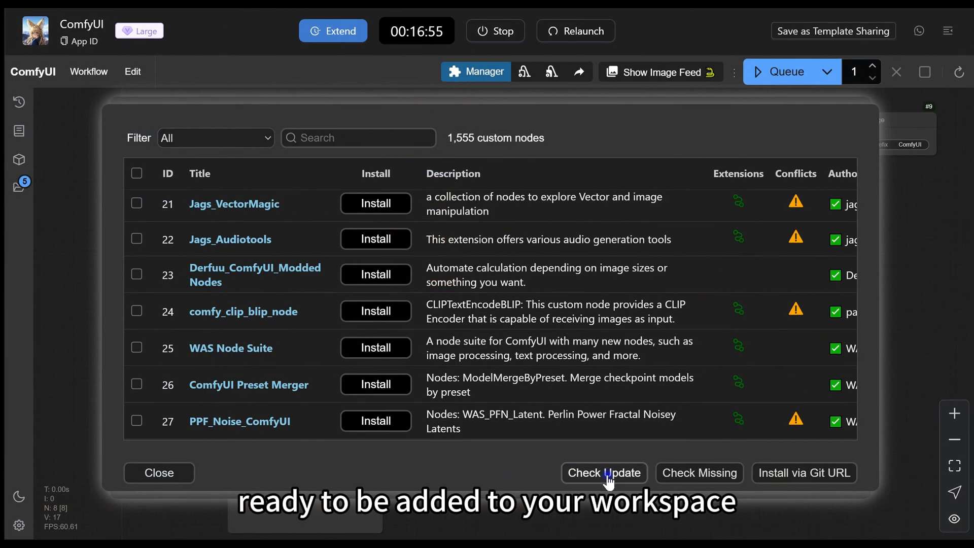
- Check the custom nodes for updates, and list the workflow's missing custom nodes before closing the list
click(609, 480)
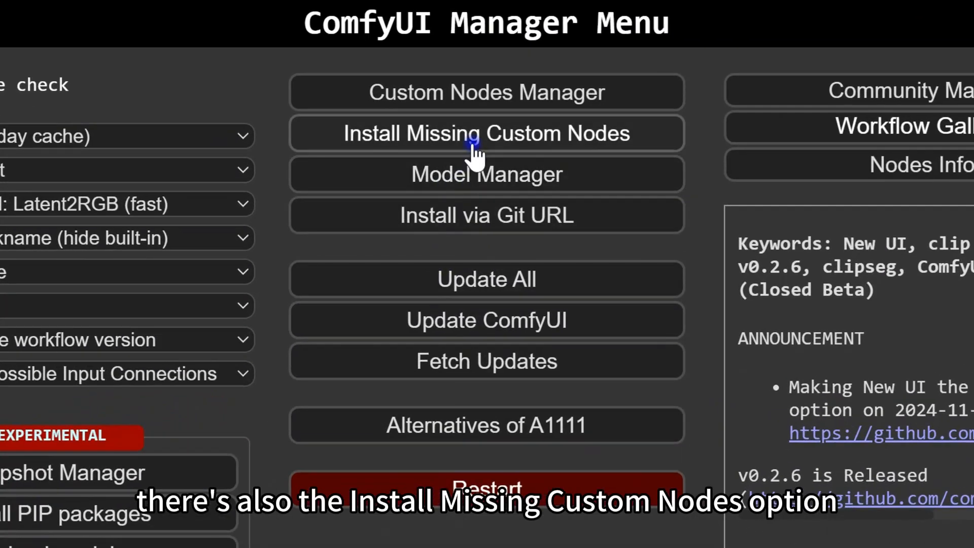
click(474, 147)
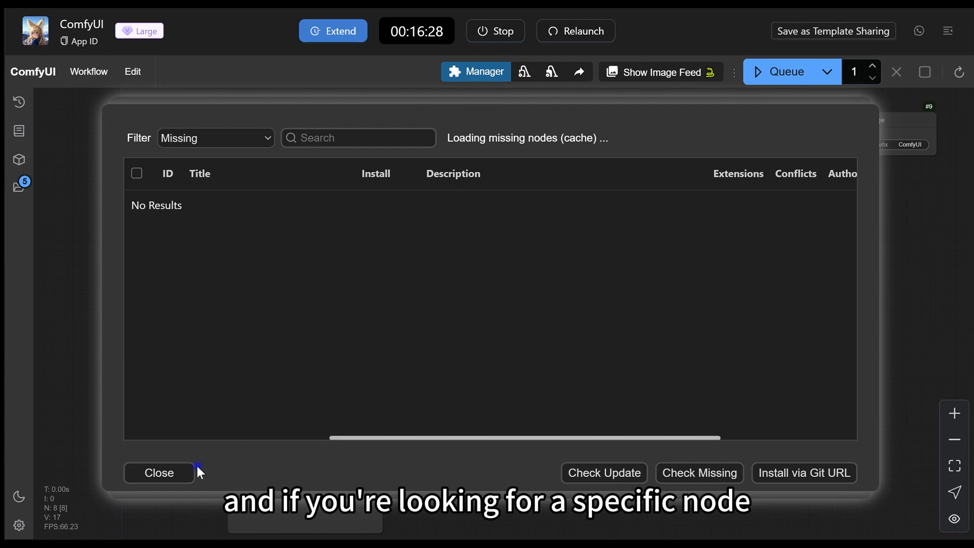
click(174, 471)
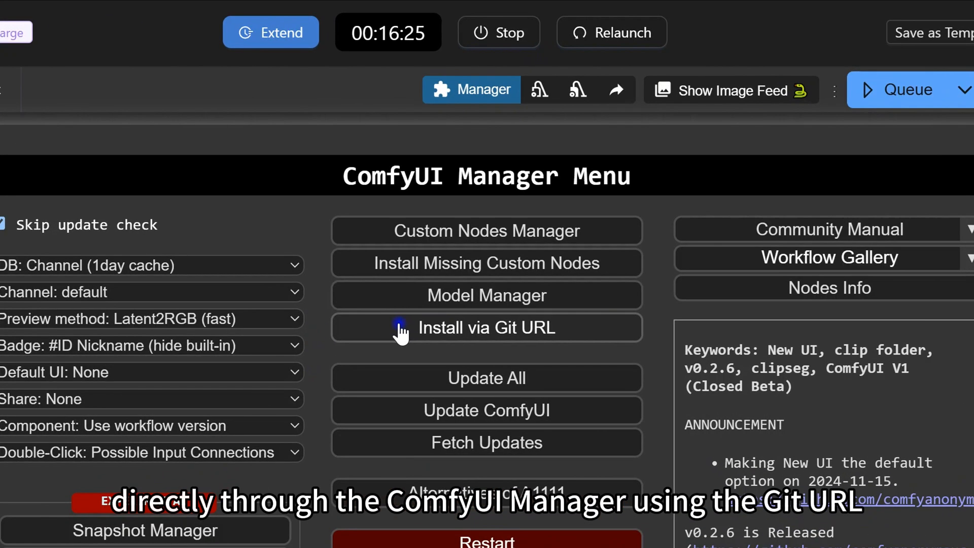
- Open the prompt for installing a custom node from a Git URL and cancel it
click(425, 243)
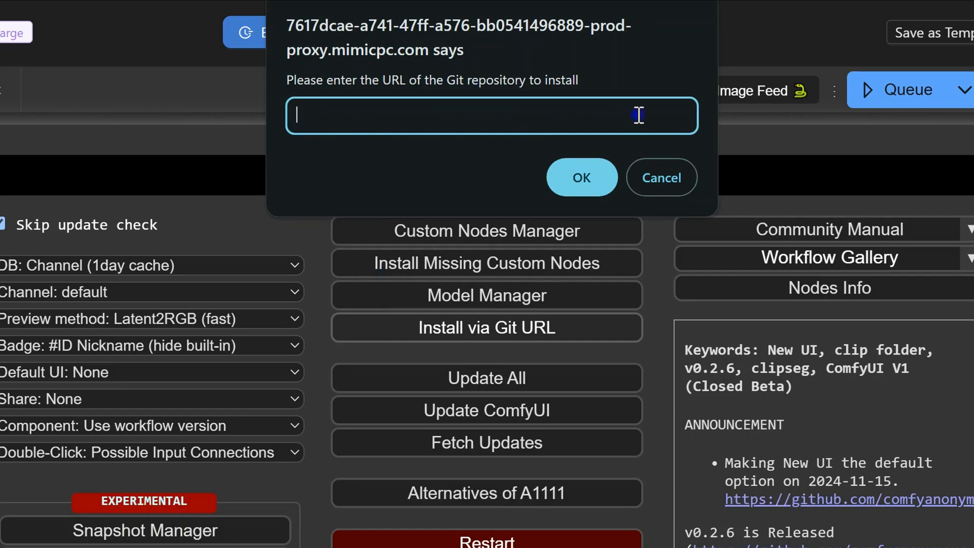
click(658, 185)
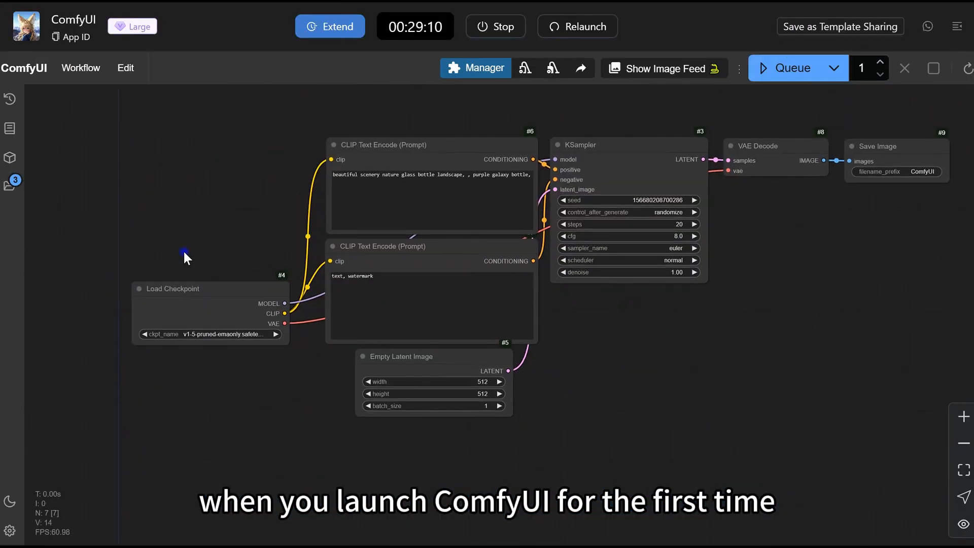
- Set the Load Checkpoint node's model to sdxl/2dnPony_v10.safetensors in the default text-to-image workflow
scroll(184, 250, up, 6)
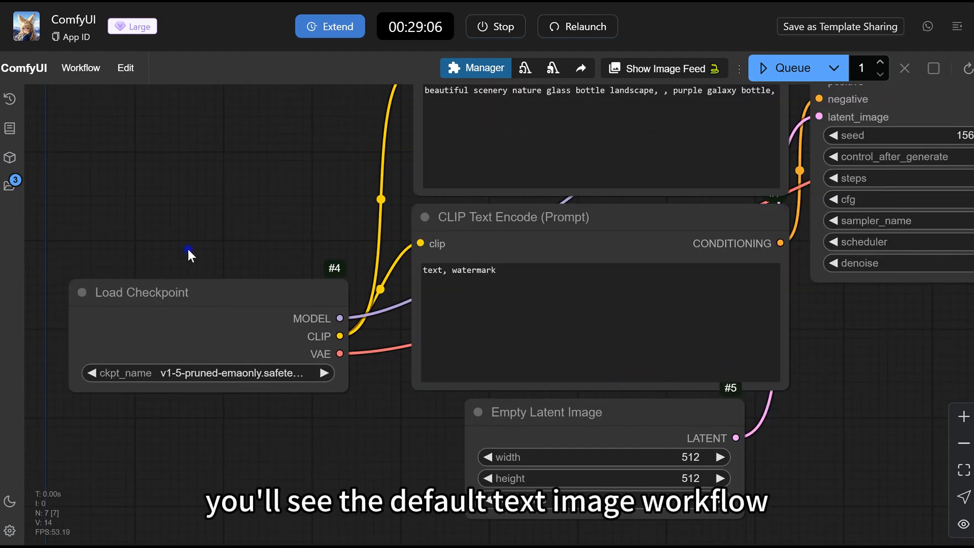
drag(185, 251, 1, 223)
drag(746, 375, 895, 465)
drag(181, 228, 363, 163)
drag(282, 189, 289, 85)
scroll(293, 137, up, 2)
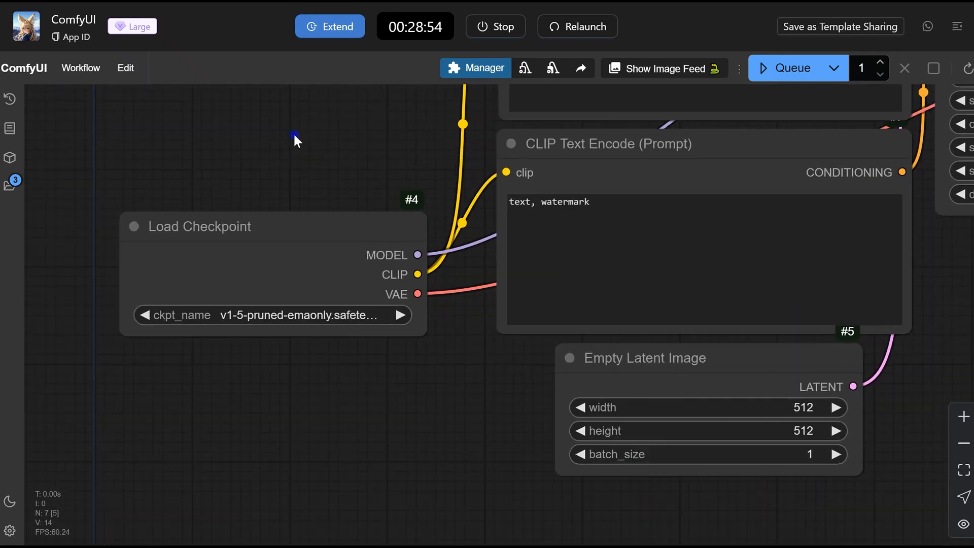
drag(293, 147, 304, 106)
click(203, 330)
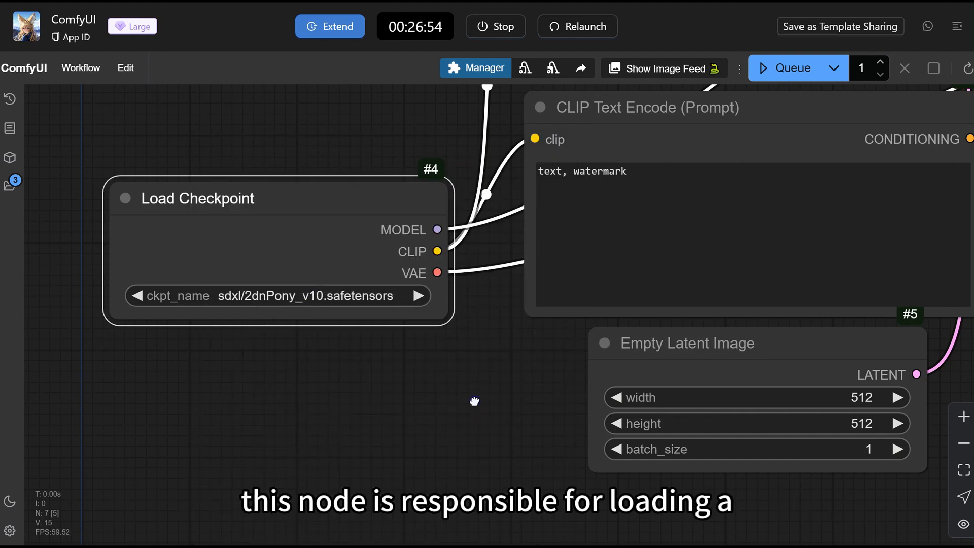
- Replace the positive prompt with "portrait Anime black girl cute-fine-face, pretty face, realistic shaded Perfect face, fine details" plus artist-style tags ending "cute freckles, masterpiece"
drag(474, 406, 299, 523)
drag(336, 180, 222, 291)
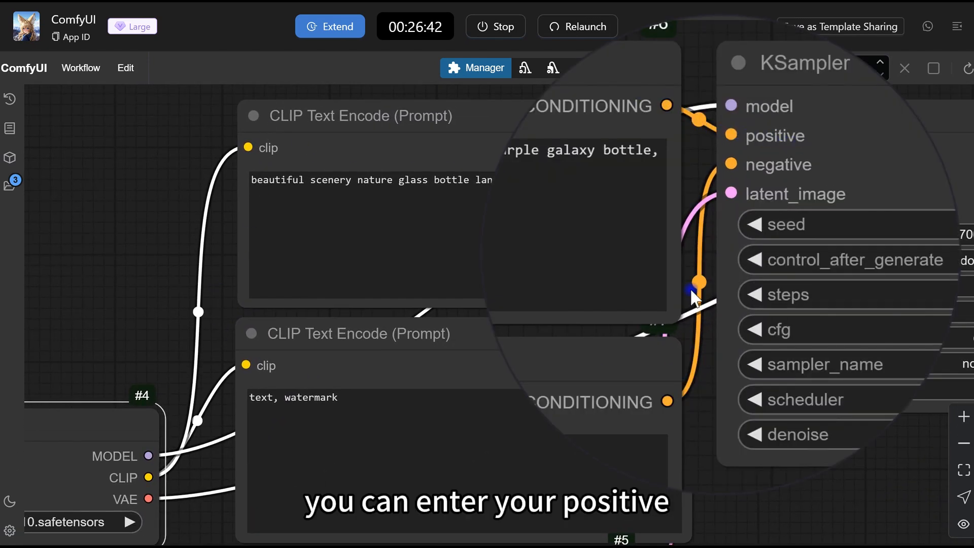
click(344, 190)
key(ctrl+a)
text(portrait Anime black girl cute-fine-face, pretty face, realistic shaded Perfect face, fine details. Anime. realistic shaded lighting by Ilya Kuvshinov Giuseppe Dangelico Pino and Michael Garmash and Rob Rey, IAMAG premiere, WLOP matte print, cute freckles, masterpiece)
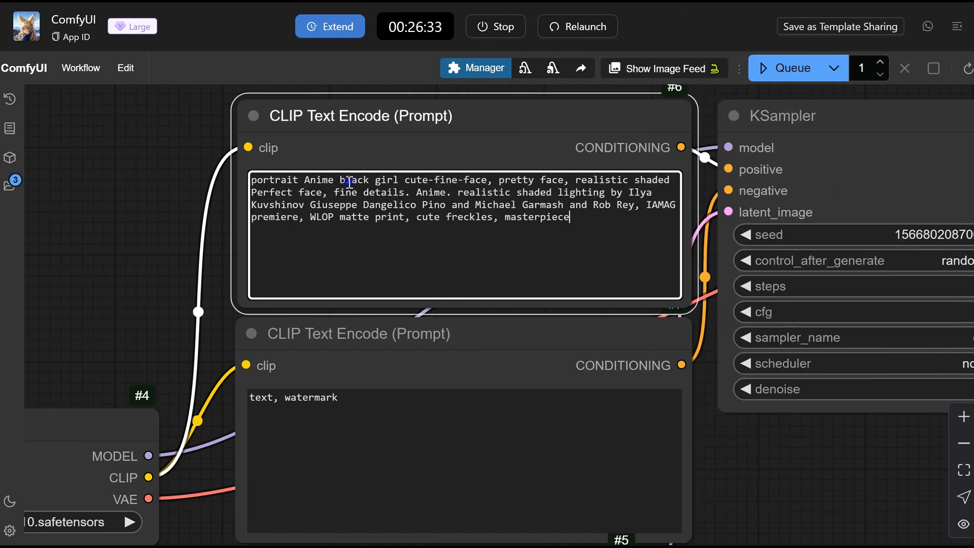
- Append ", ugly, blueey, bad quality, deformed" to the negative prompt "text, watermark"
click(342, 400)
text(, ugly, blueey, bad quality, deformed)
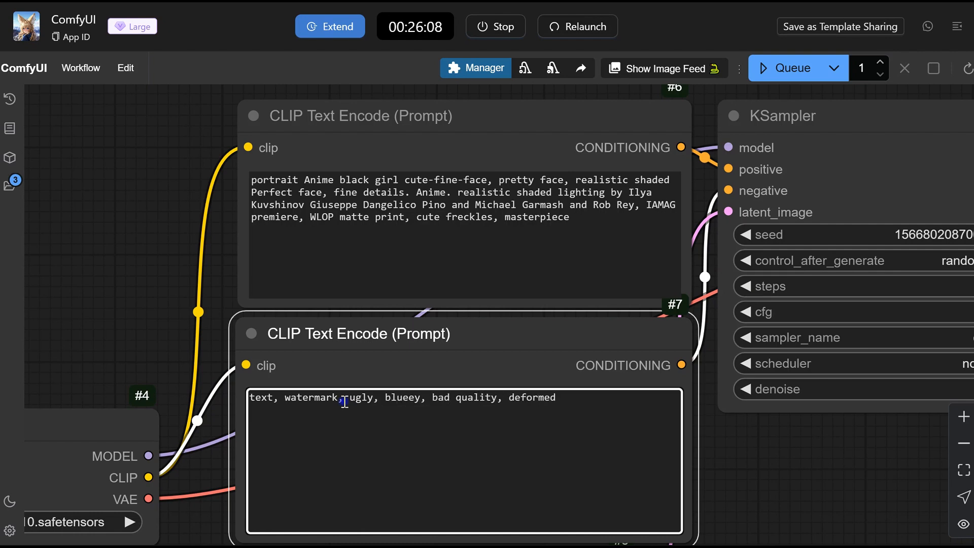
scroll(725, 492, down, 1)
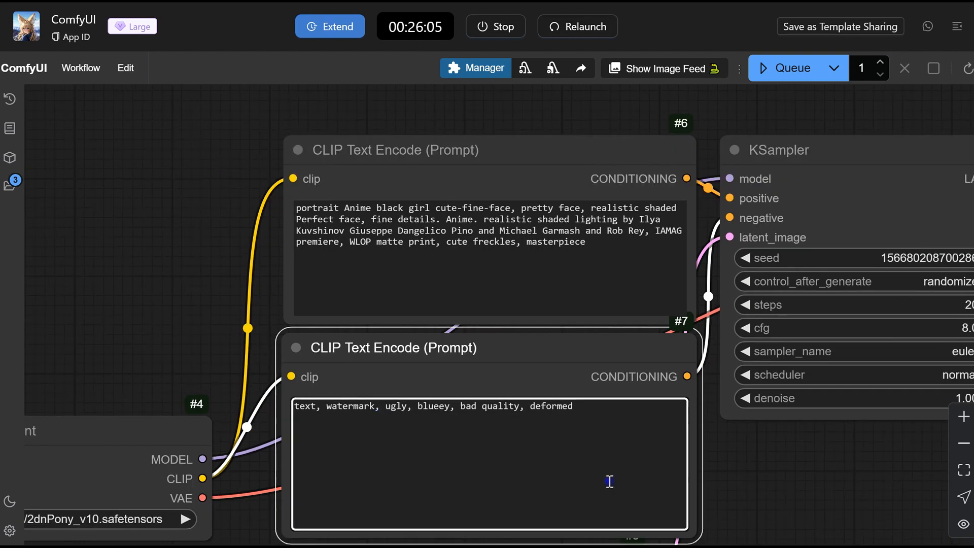
- Set the Empty Latent Image node's batch_size to 2
drag(716, 506, 702, 270)
drag(693, 440, 643, 449)
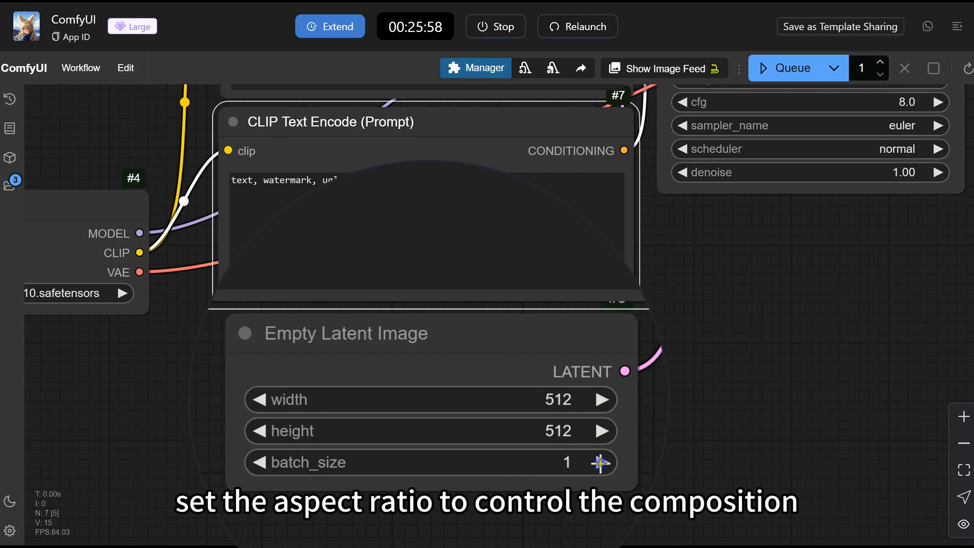
click(558, 432)
drag(776, 349, 421, 546)
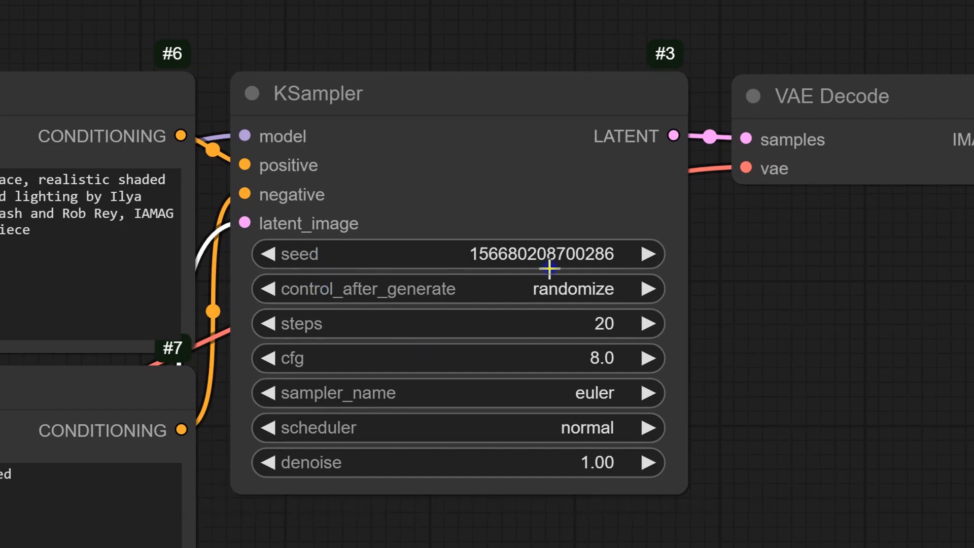
- Check the KSampler's seed value and its available control_after_generate options without changing them
mouse_move(487, 368)
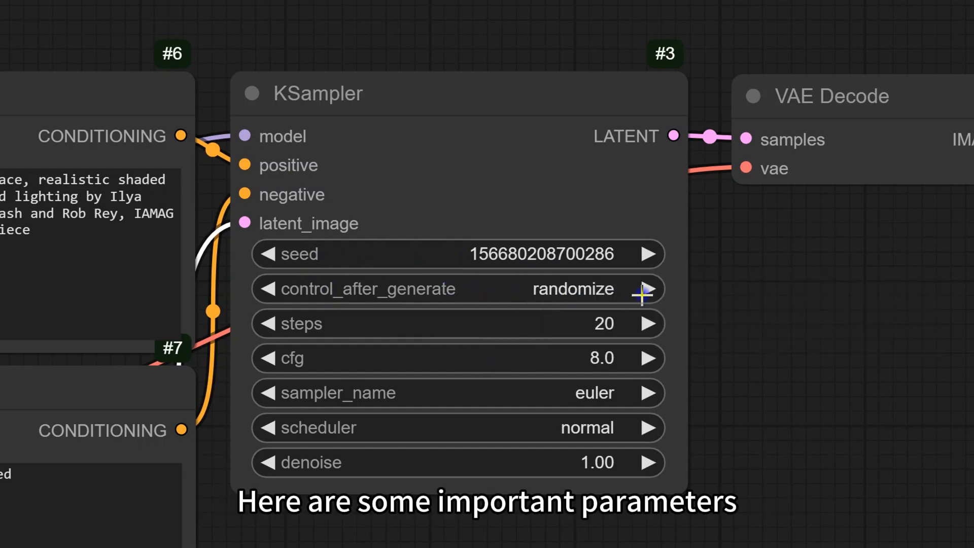
click(649, 289)
click(483, 251)
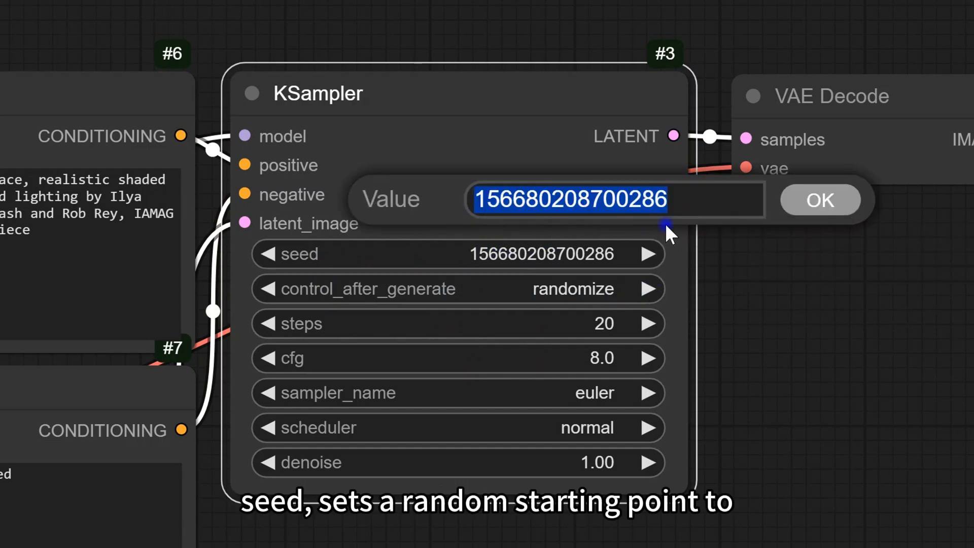
click(834, 213)
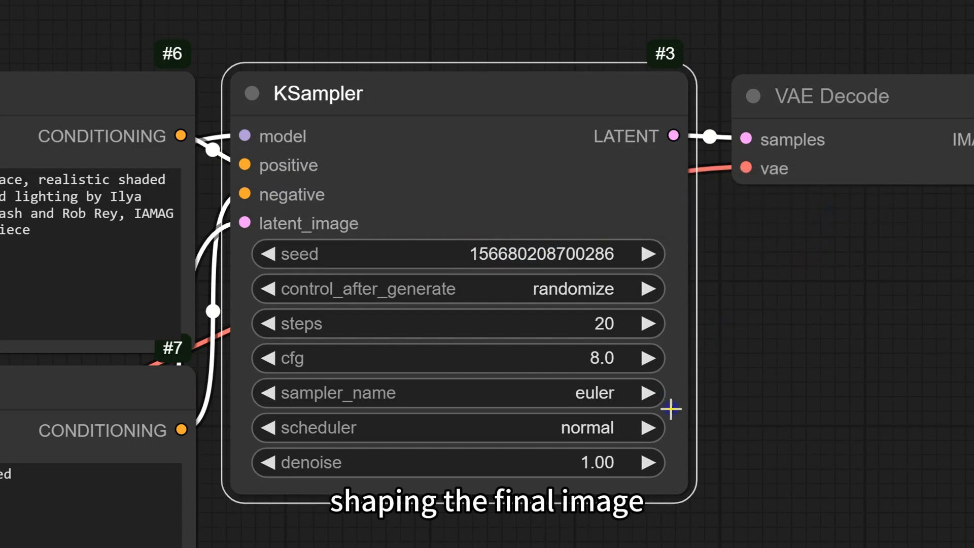
click(569, 294)
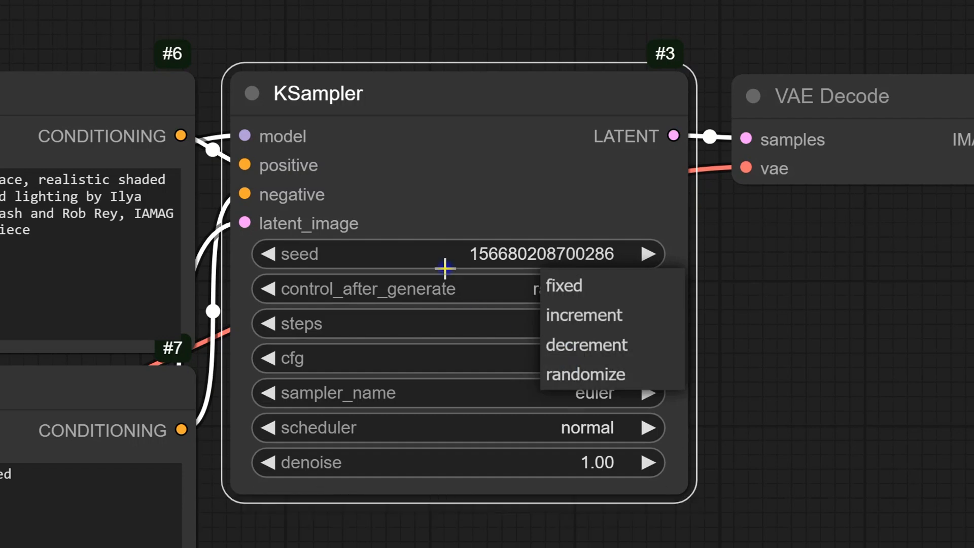
click(478, 252)
- Set the KSampler's steps to 25
click(595, 325)
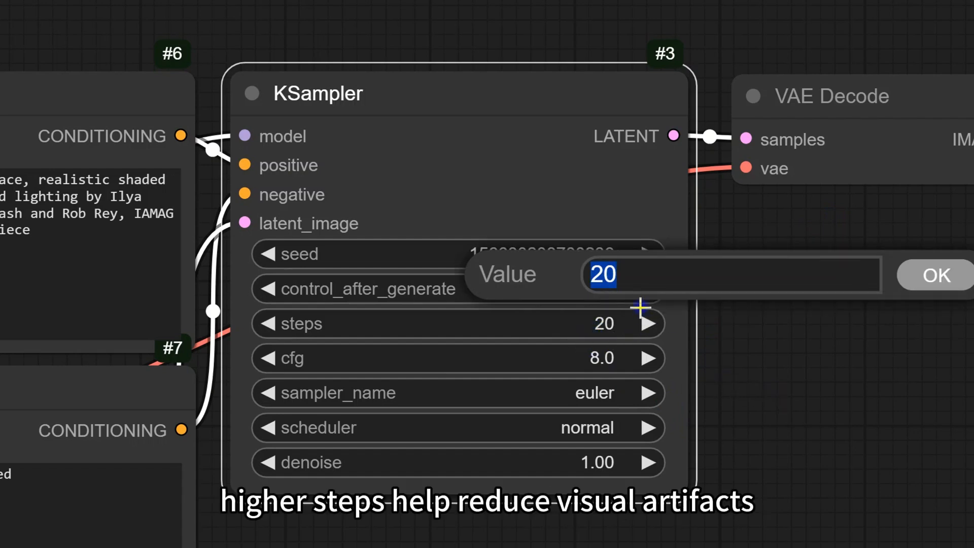
click(641, 281)
key(BackSpace)
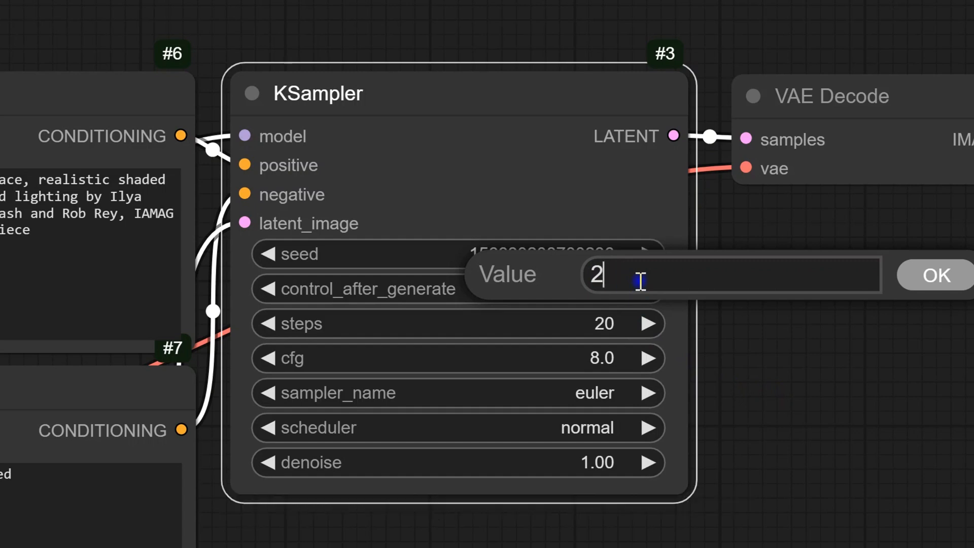
text(5)
key(Return)
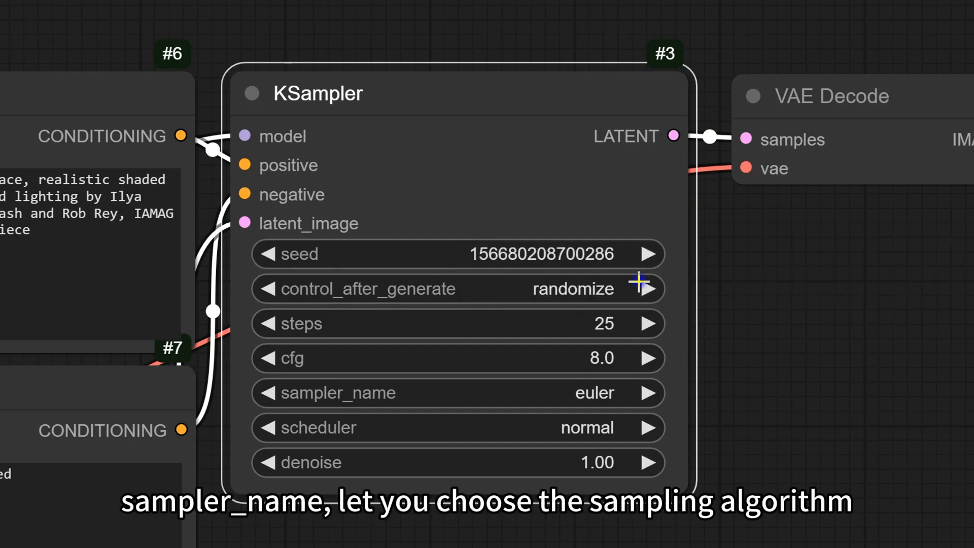
- Set the KSampler's sampler_name to dpmpp_2m and its scheduler to karras
scroll(624, 391, down, 1)
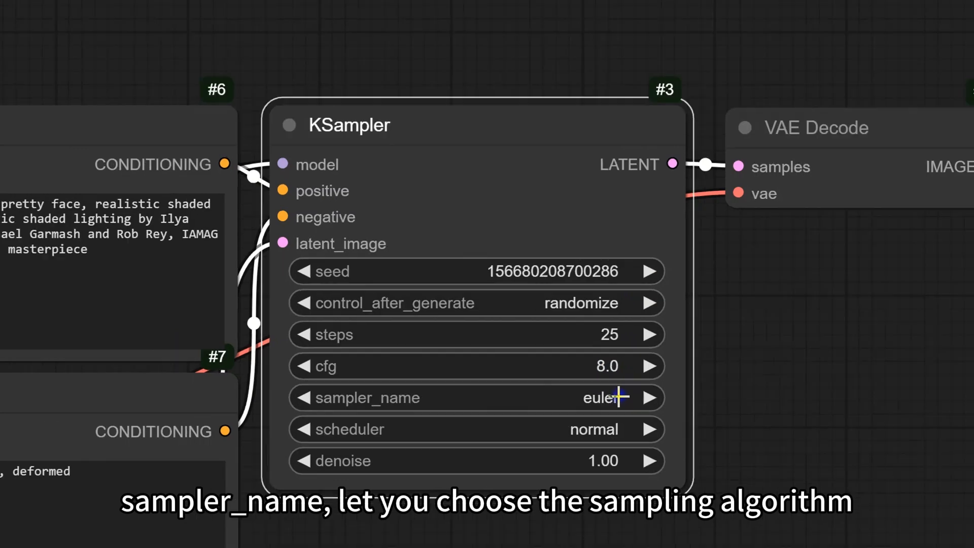
click(614, 402)
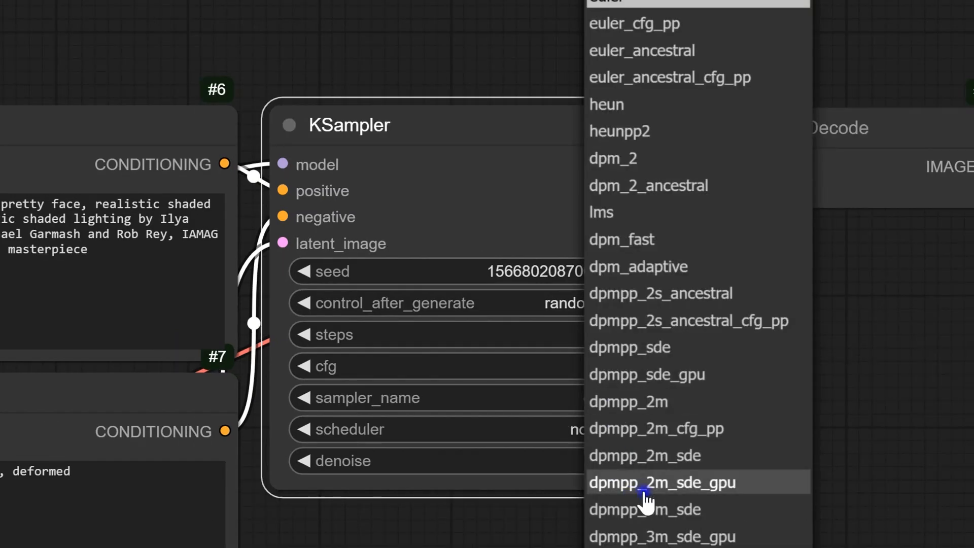
click(645, 404)
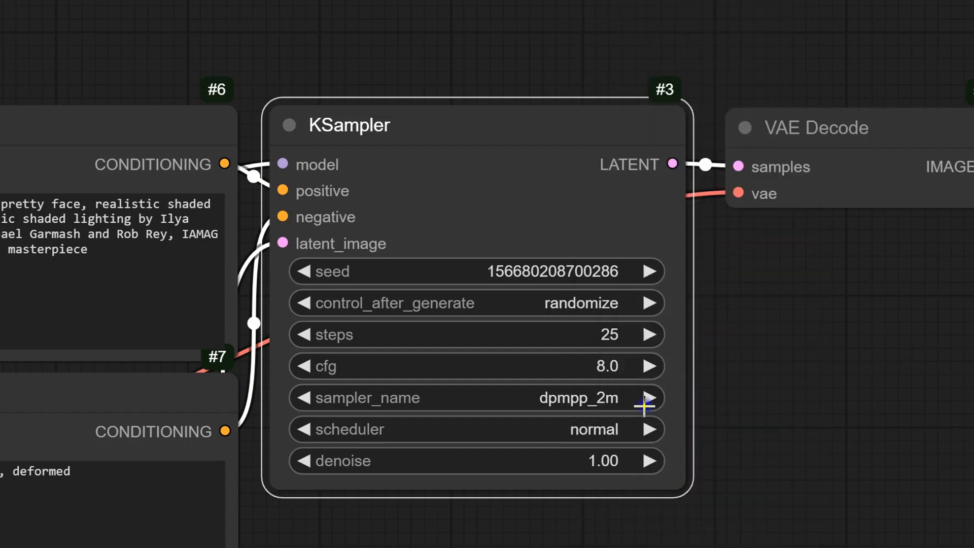
click(616, 429)
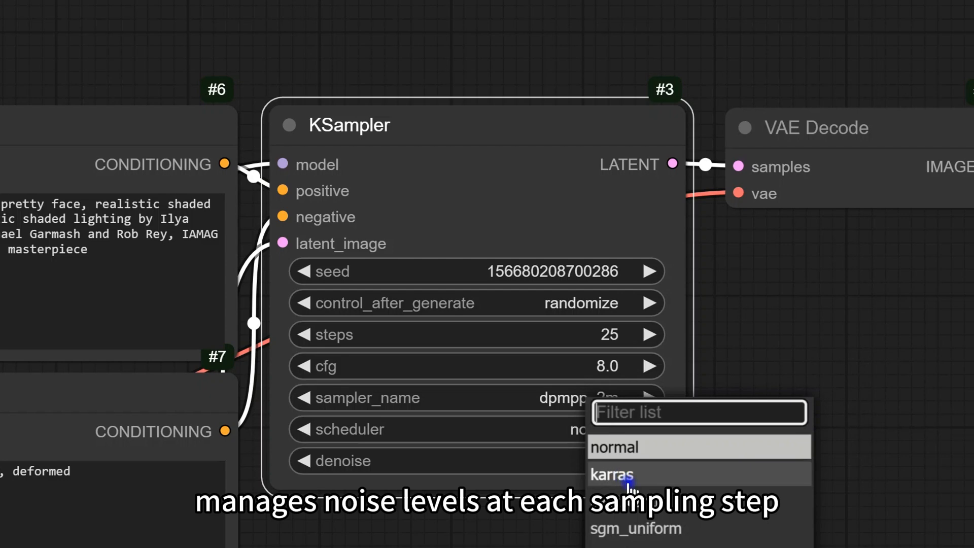
click(630, 477)
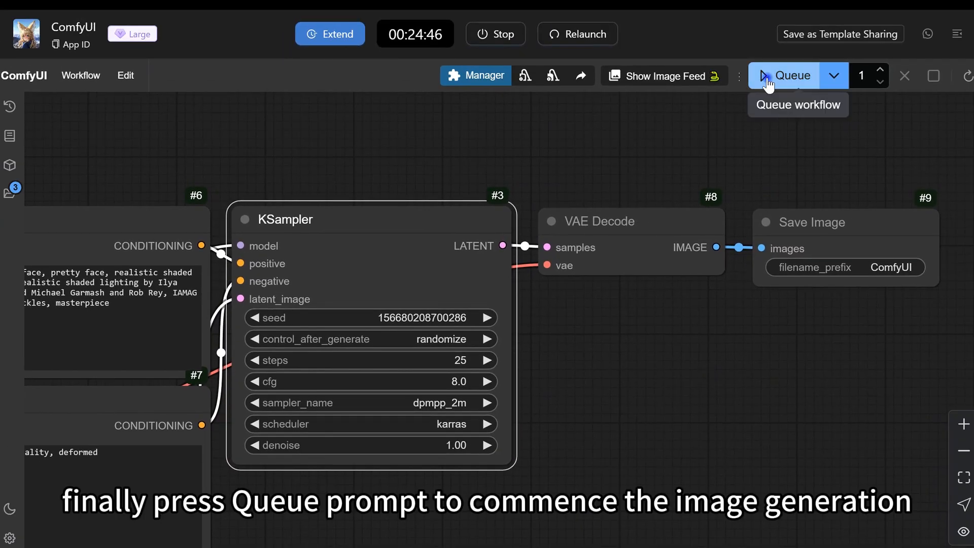
- Queue the workflow to generate the images, show the queue, and close the enlarged result in the Save Image node
click(766, 79)
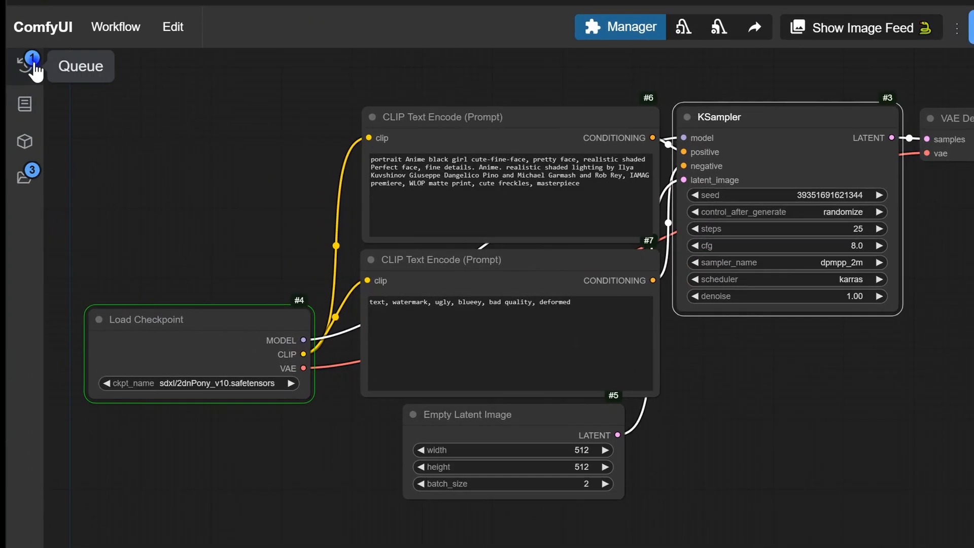
click(33, 67)
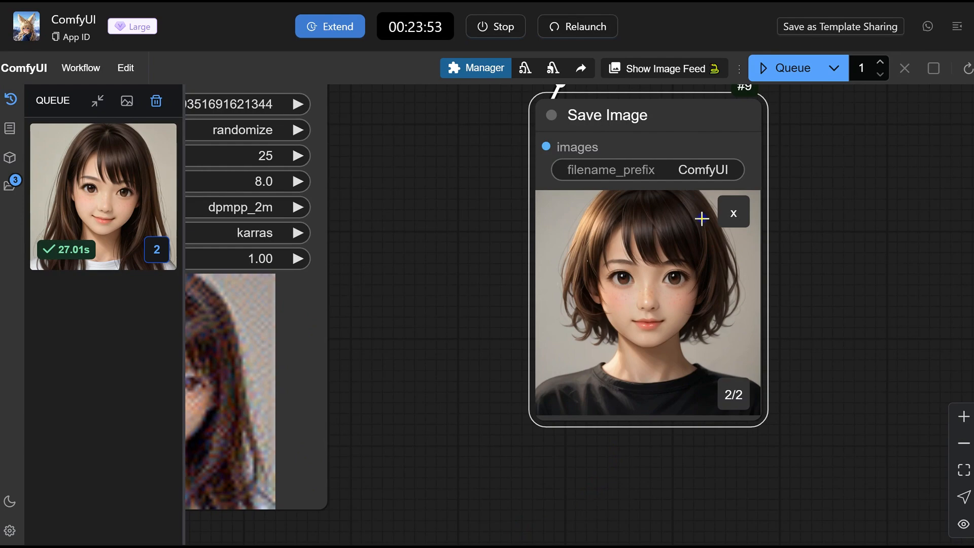
click(733, 213)
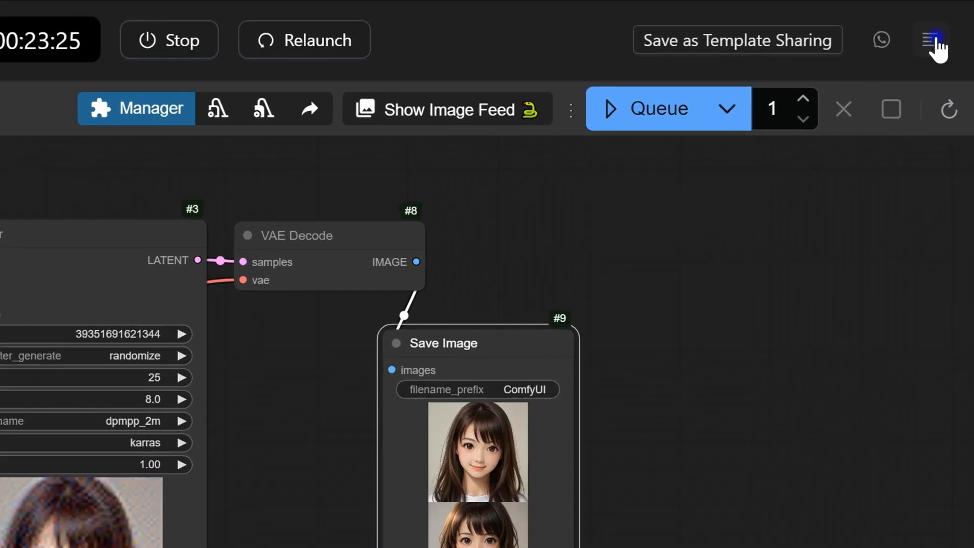
- Open the output folder in the storage browser to view the saved images
click(957, 26)
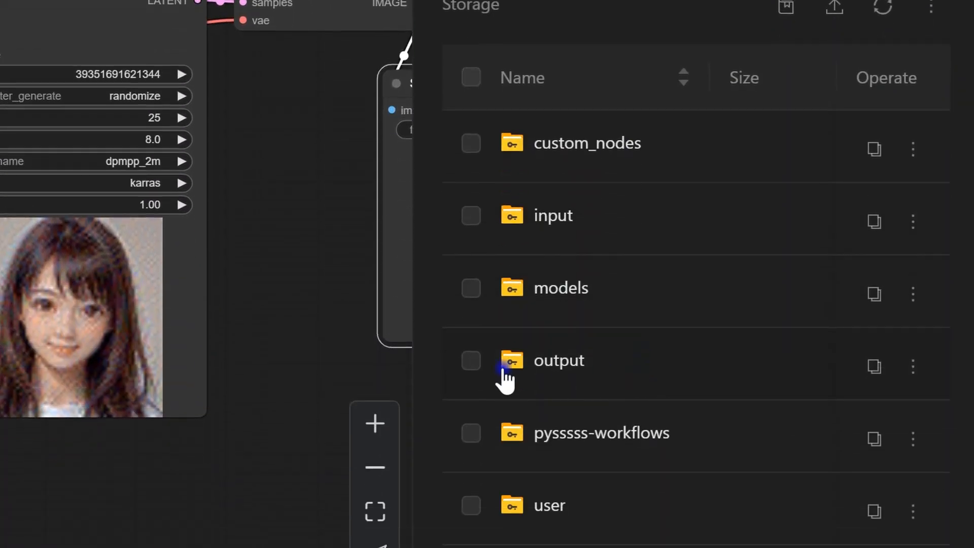
click(559, 500)
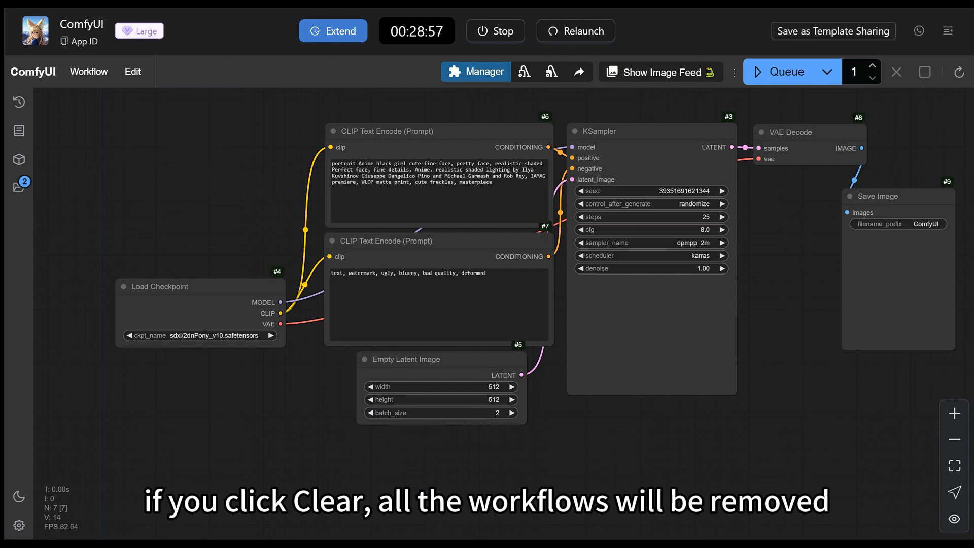
- Clear the whole text-to-image workflow from the canvas
click(131, 72)
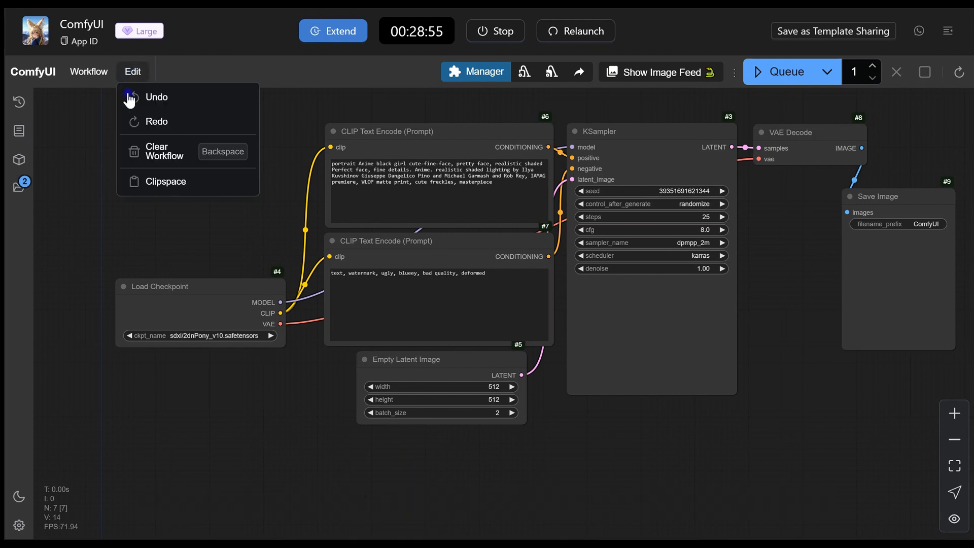
click(151, 157)
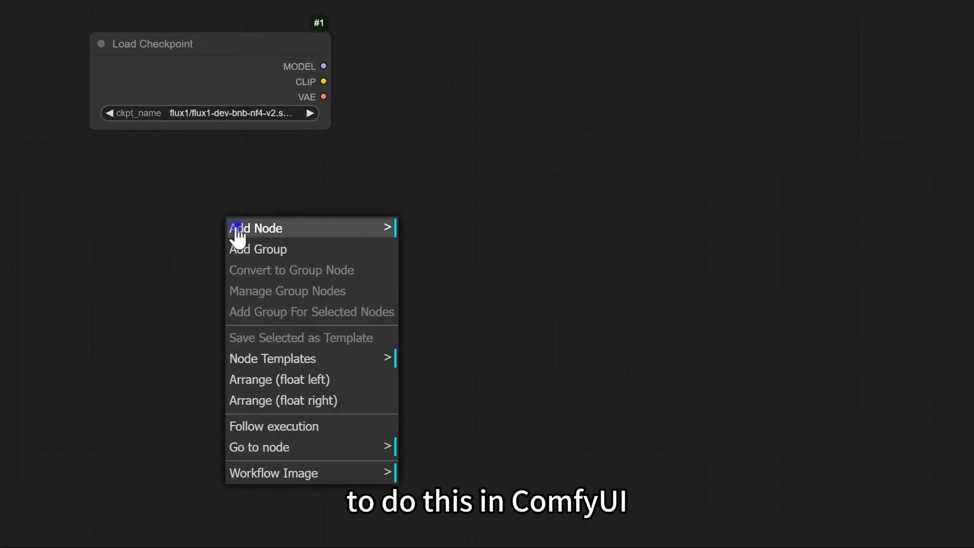
- Add a Load Checkpoint node from the loaders category and reposition it on the canvas
click(382, 231)
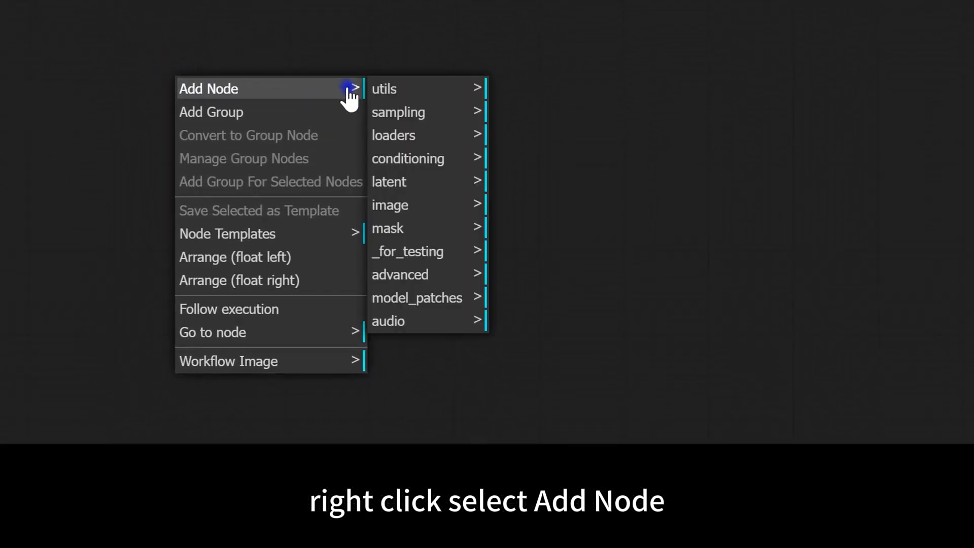
click(448, 135)
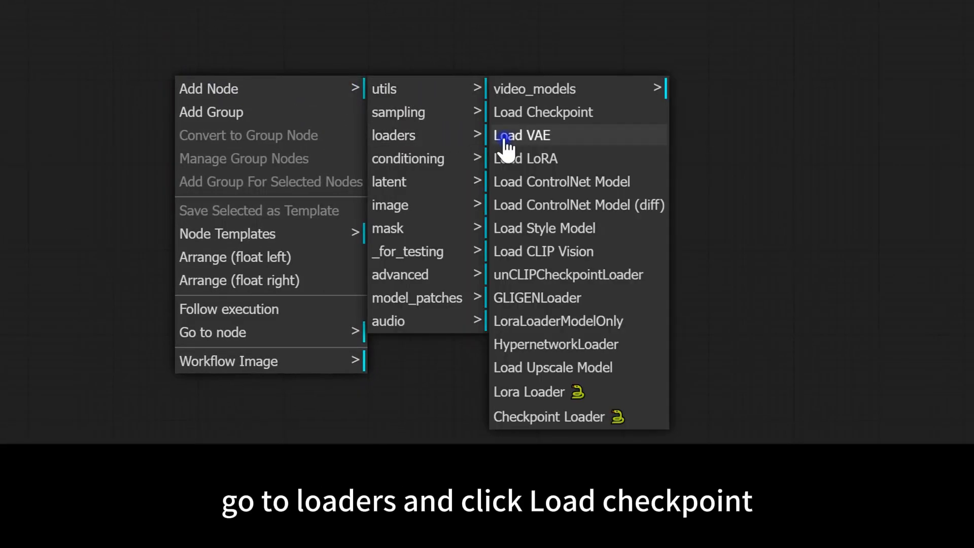
click(525, 112)
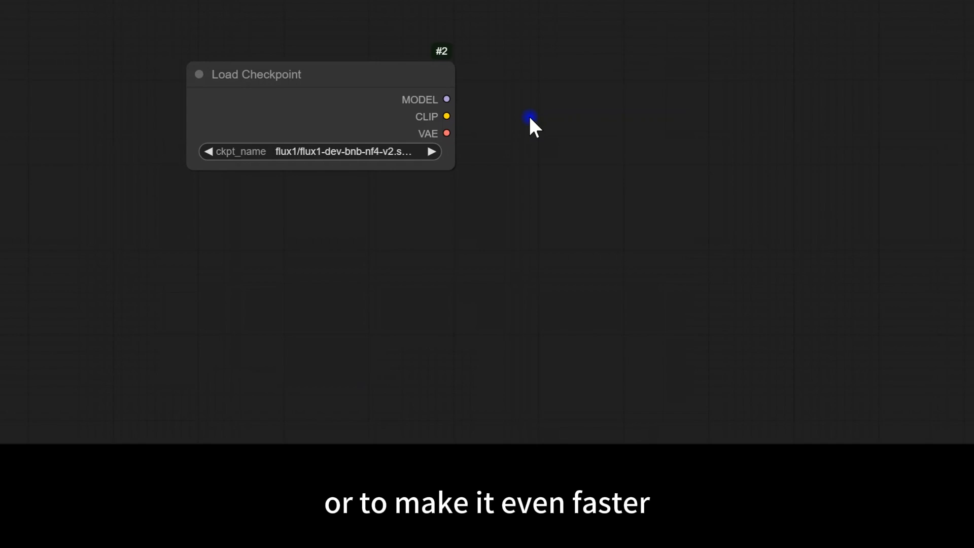
drag(342, 98, 170, 72)
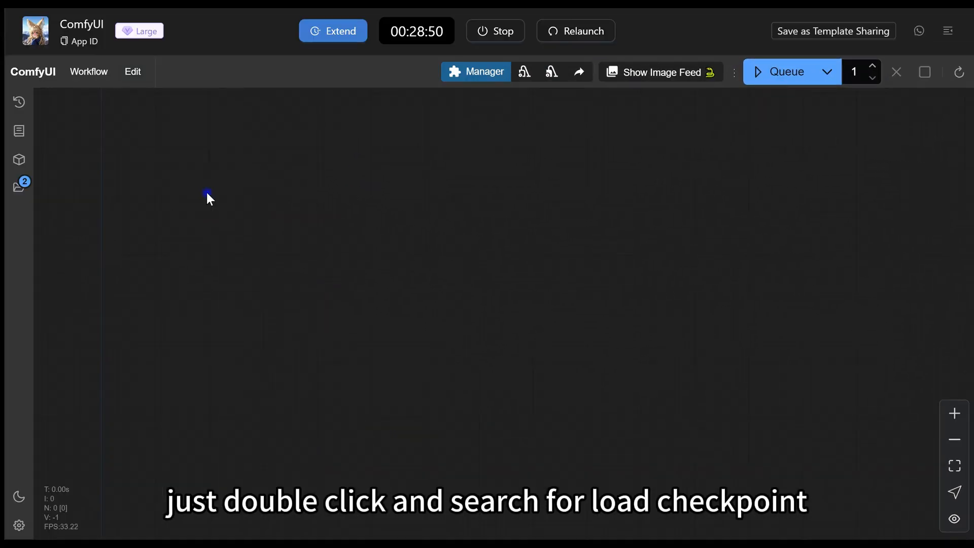
- Add a Load Checkpoint node to the empty canvas through the node search
double_click(207, 194)
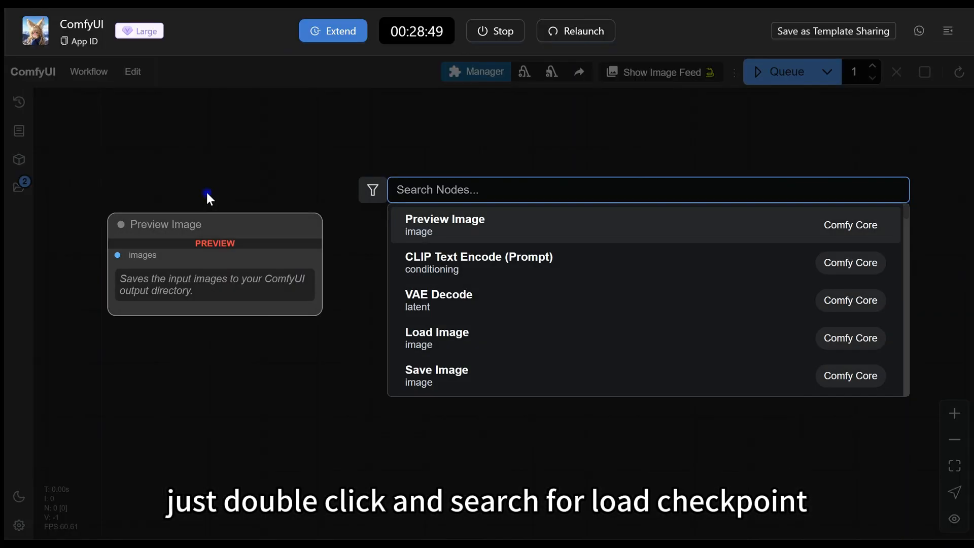
scroll(445, 300, down, 2)
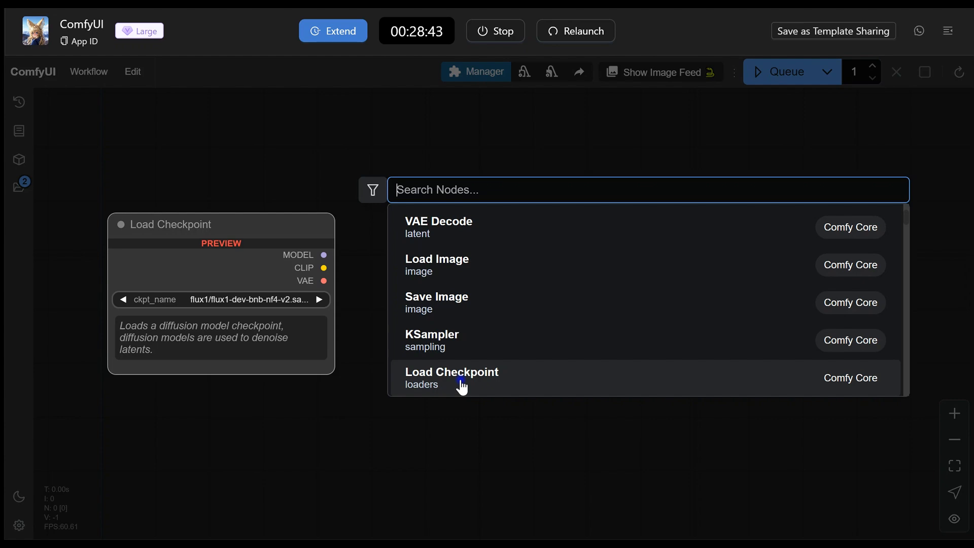
click(462, 378)
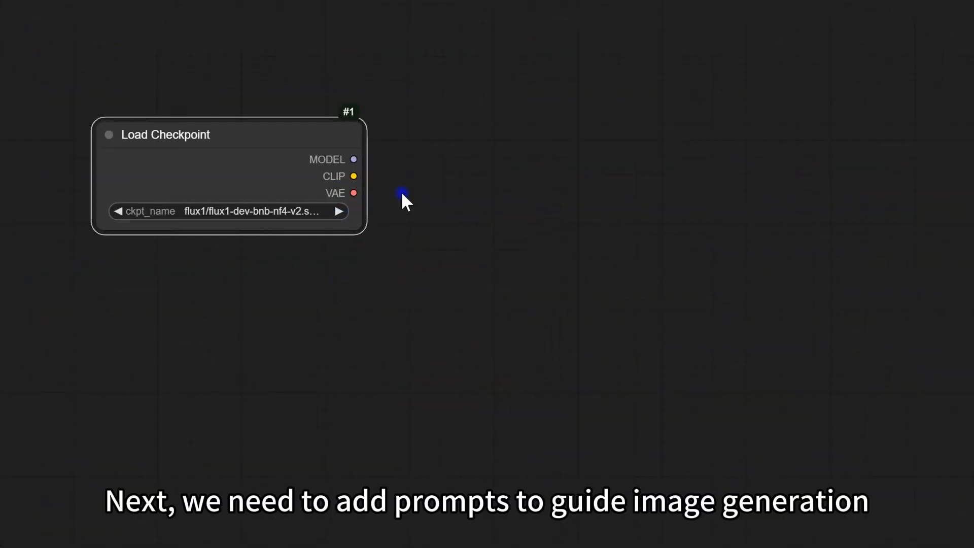
- Add a CLIP Text Encode (Prompt) node from the conditioning category and space it apart from the Load Checkpoint node
right_click(453, 209)
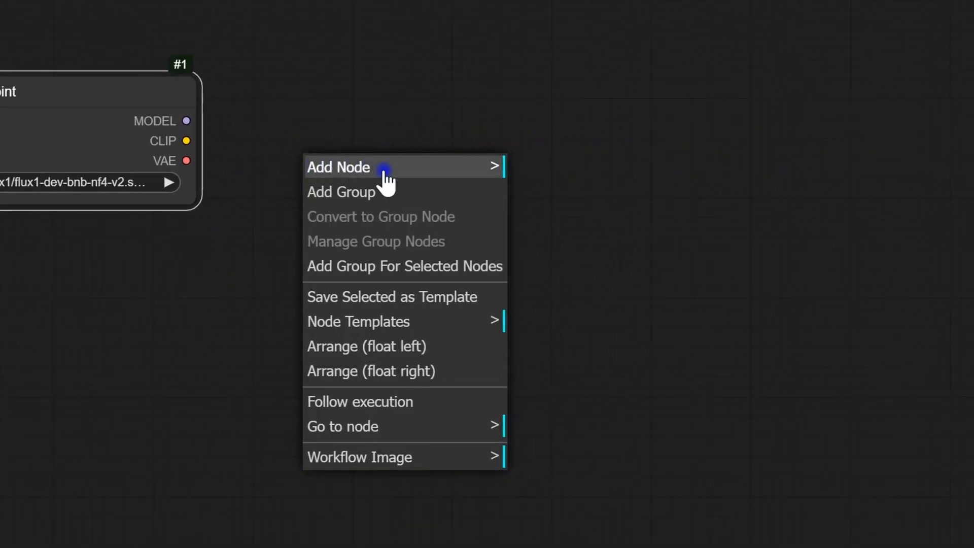
click(472, 174)
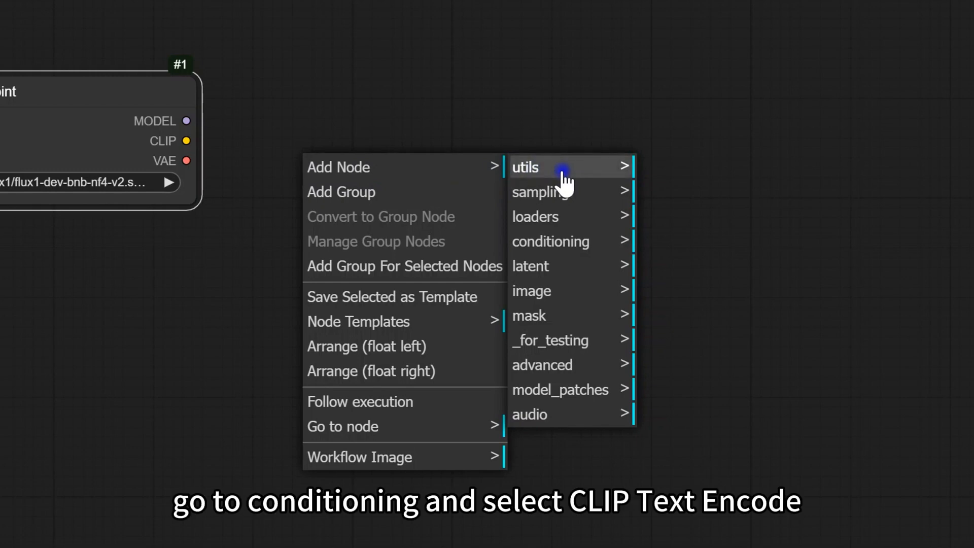
click(562, 243)
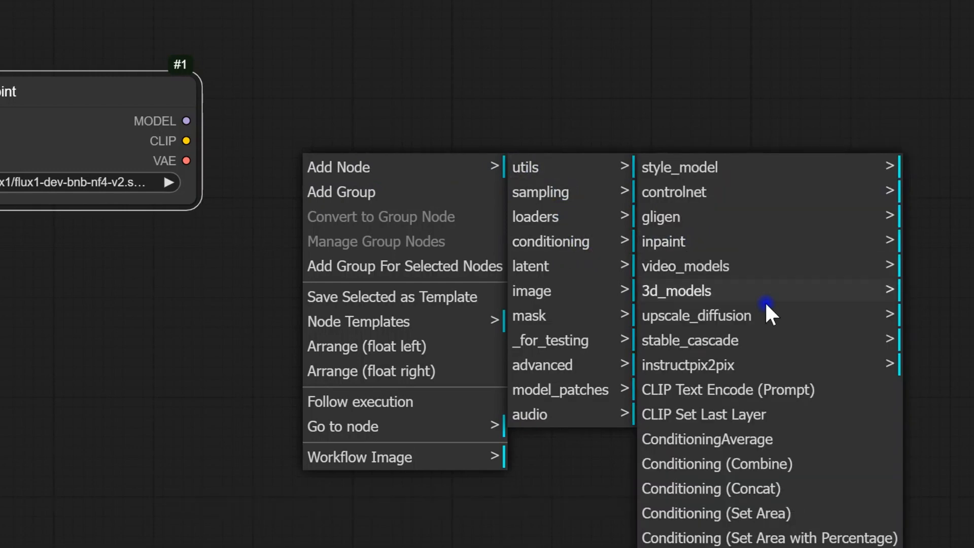
click(789, 390)
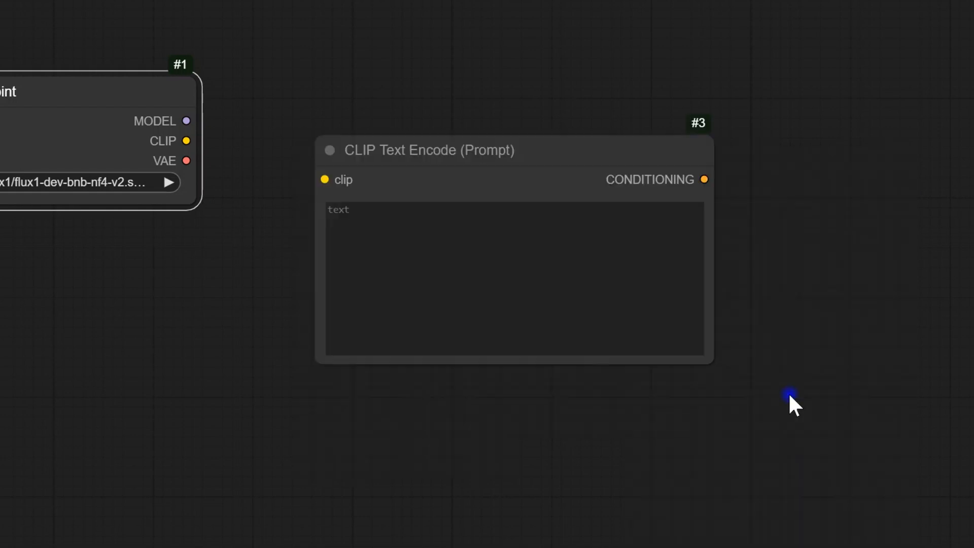
drag(482, 152, 421, 12)
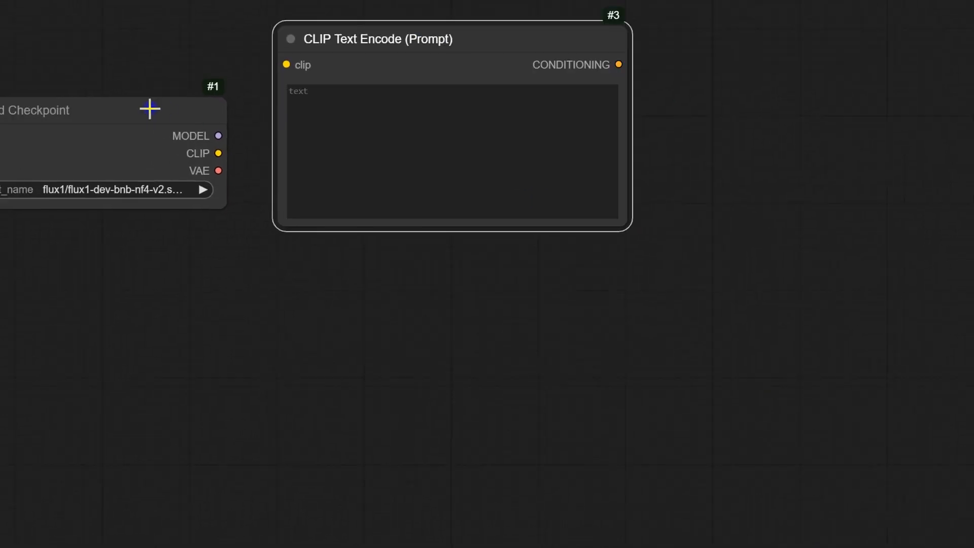
drag(106, 89, 21, 134)
- Duplicate the CLIP Text Encode (Prompt) node and place the copy directly below the original
click(453, 50)
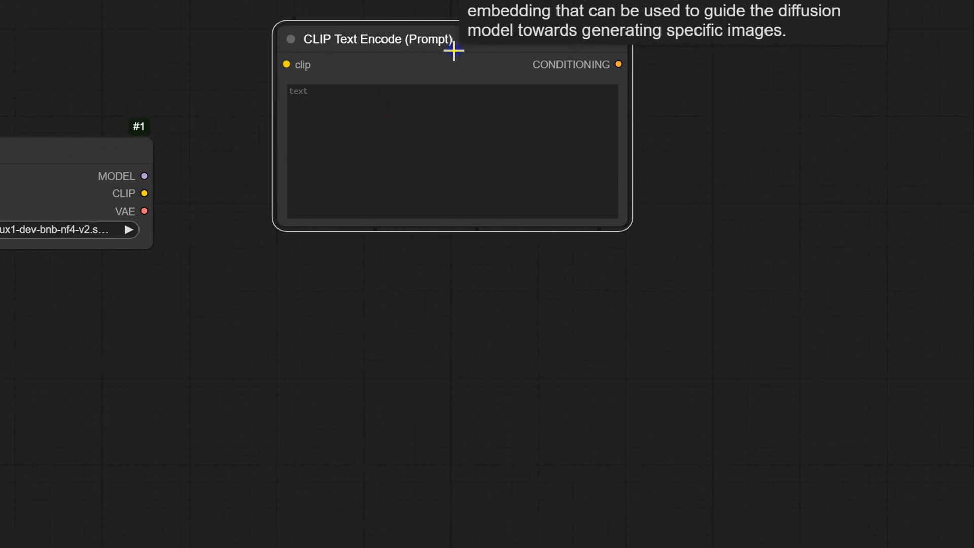
key(ctrl+c)
key(ctrl+v)
drag(567, 85, 413, 284)
- Color the upper CLIP Text Encode (Prompt) node green and the lower one red to distinguish positive from negative prompts
right_click(346, 45)
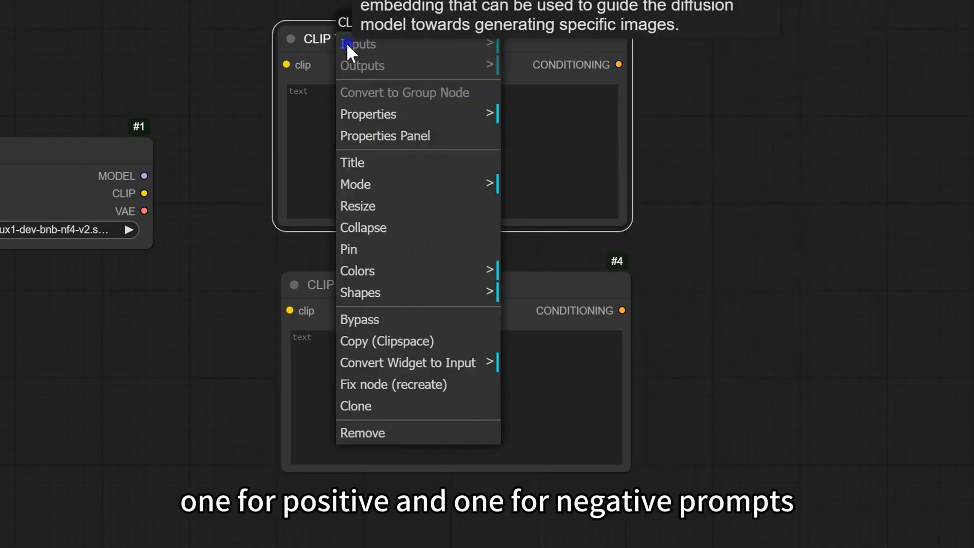
click(459, 271)
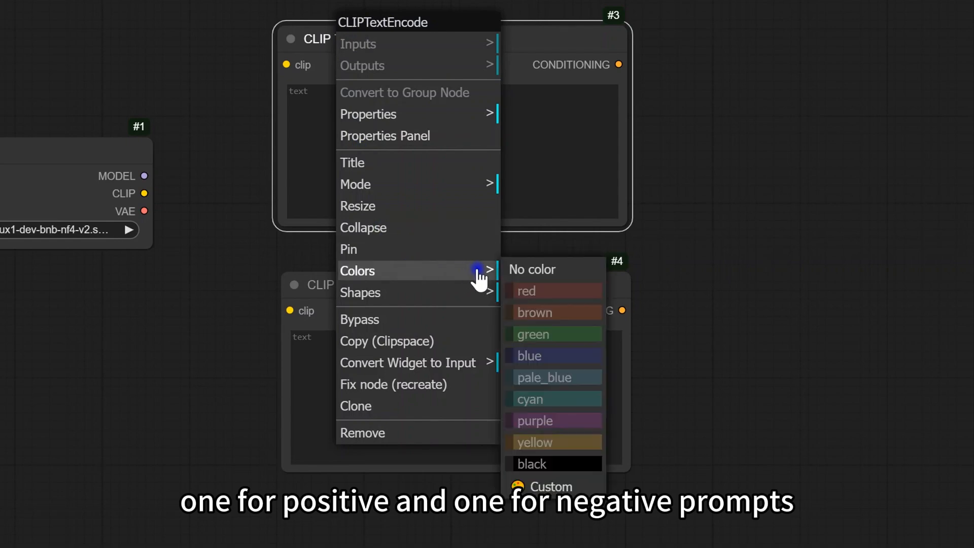
click(558, 334)
right_click(489, 304)
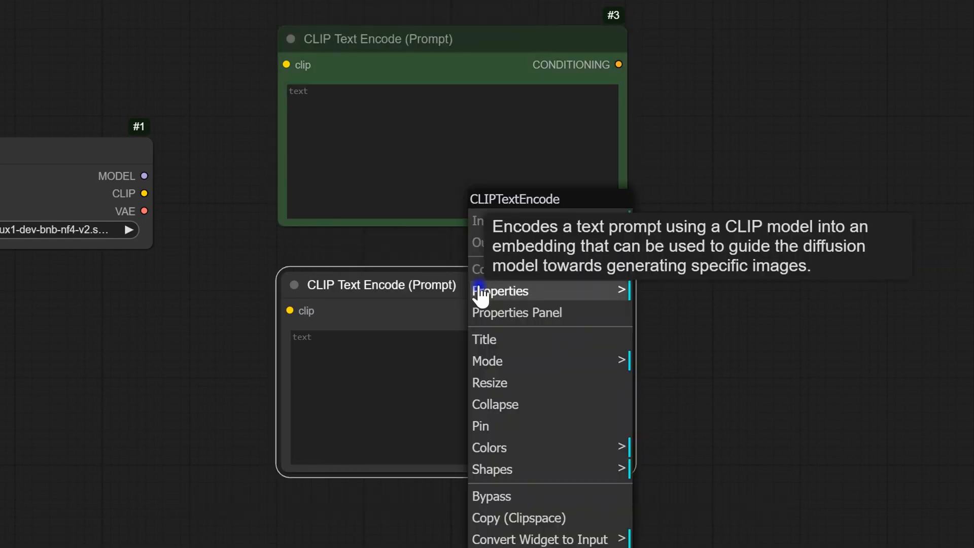
click(513, 454)
click(695, 439)
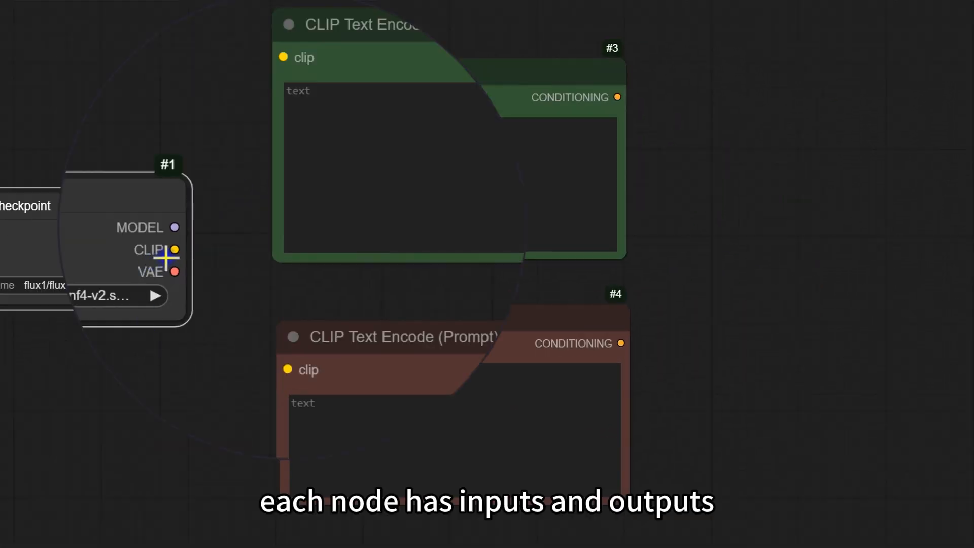
- Connect the Load Checkpoint node's CLIP output to the clip inputs of both the green and red prompt nodes
drag(174, 250, 232, 145)
drag(229, 105, 283, 57)
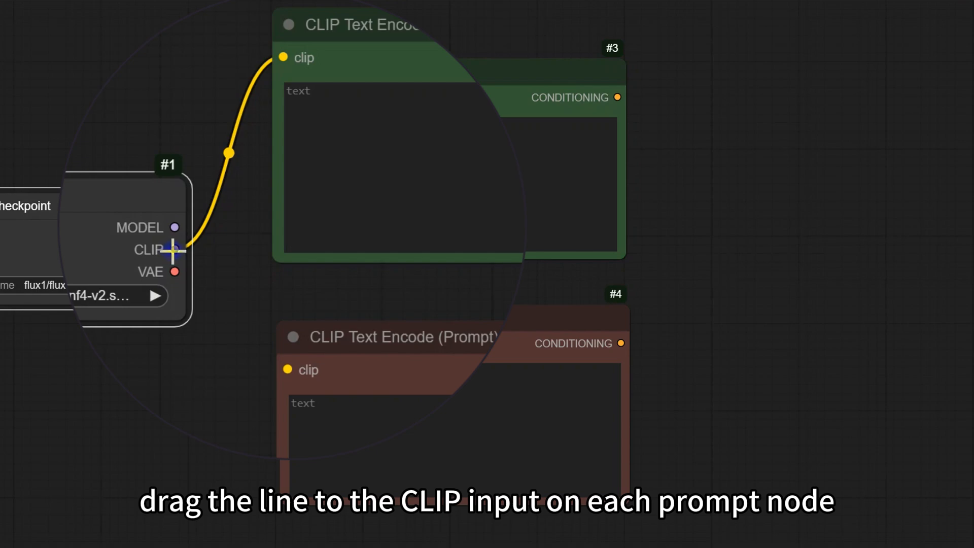
drag(244, 352, 290, 371)
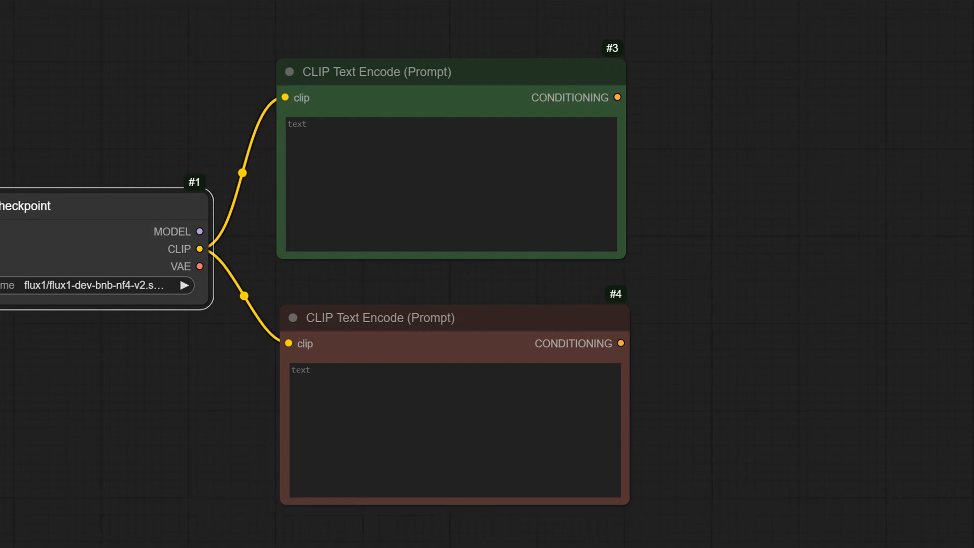
- Add a third CLIP Text Encode node from the Load Checkpoint's CLIP output and delete it again
drag(199, 248, 221, 269)
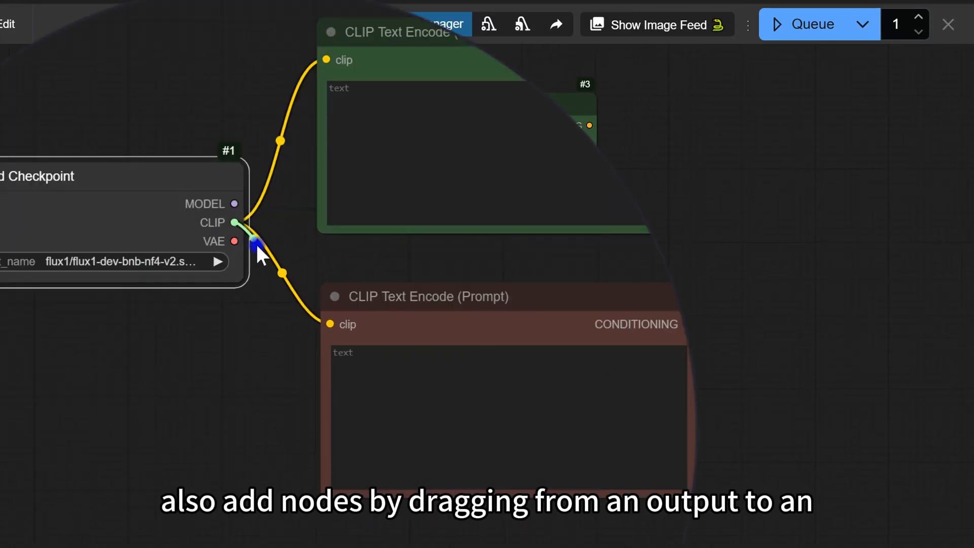
drag(245, 371, 217, 469)
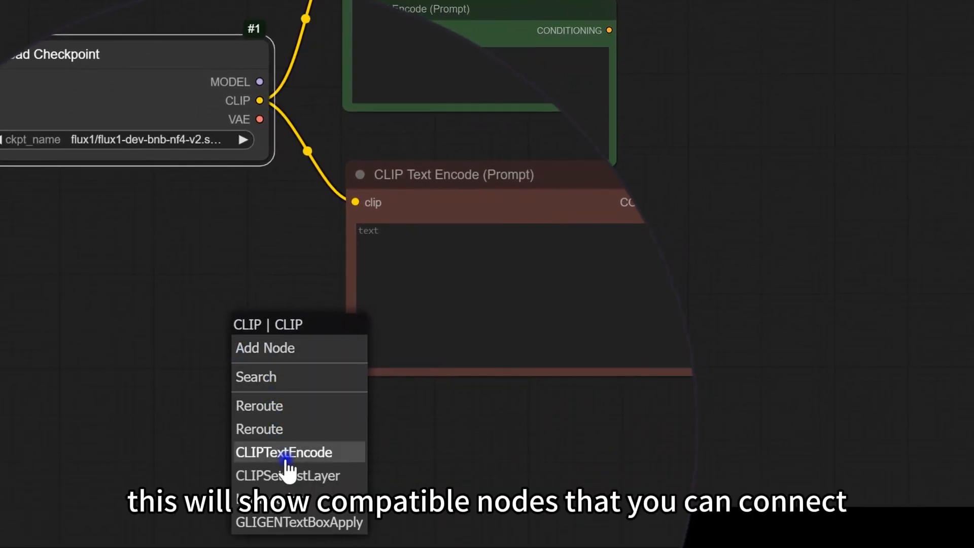
click(302, 453)
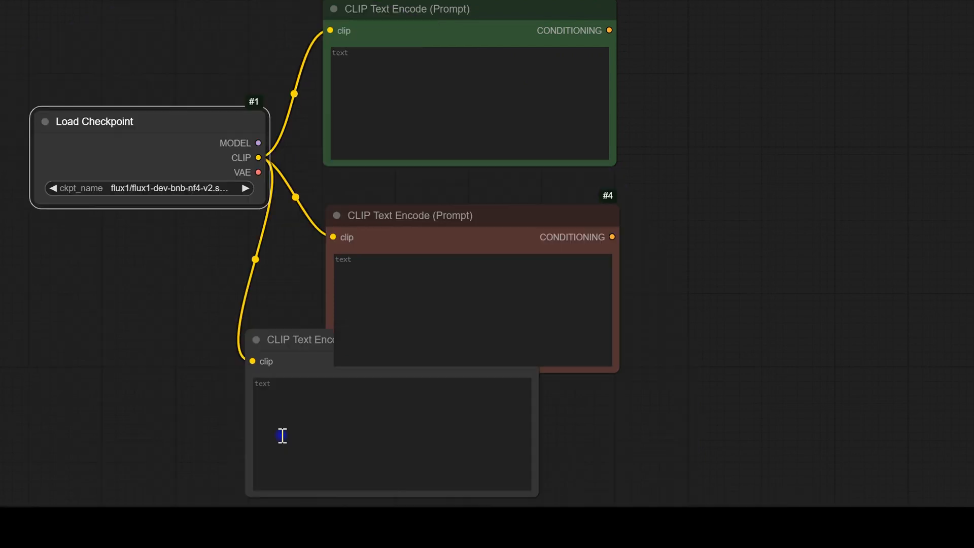
drag(292, 347, 112, 287)
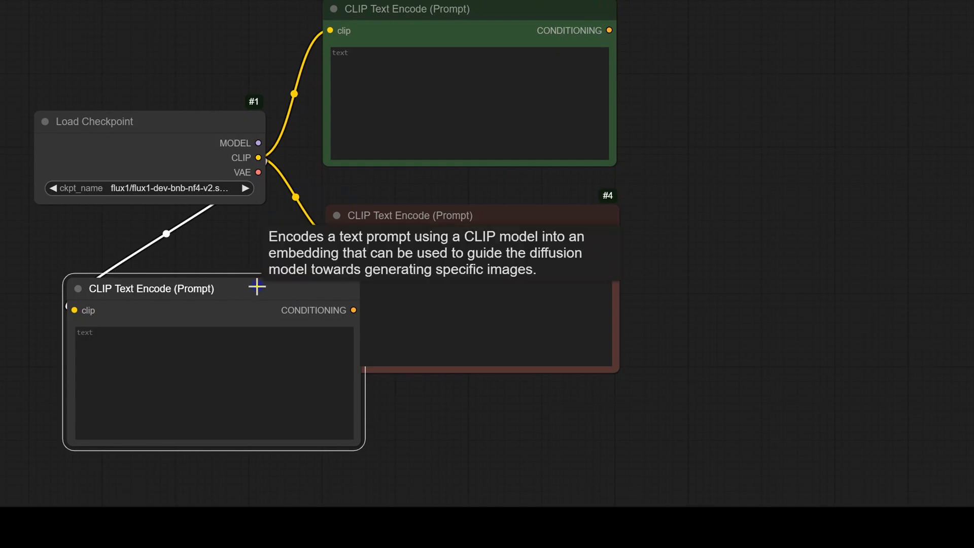
key(Delete)
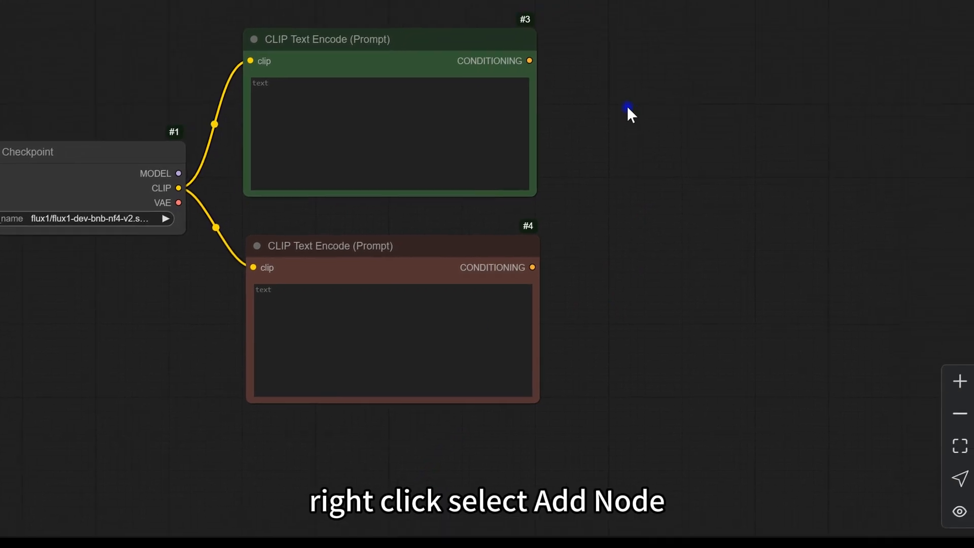
- Add a KSampler node from the sampling category beside the two prompt nodes
right_click(685, 73)
click(582, 117)
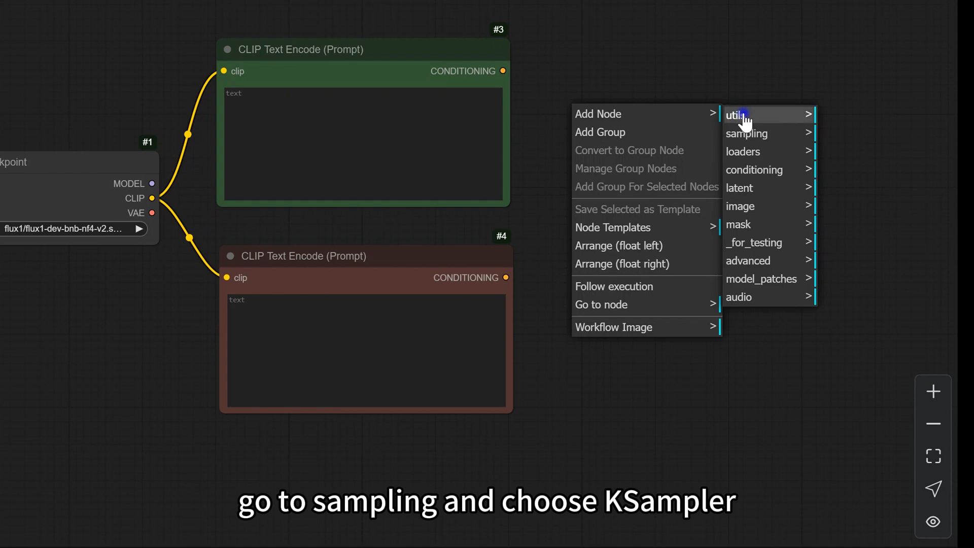
click(795, 134)
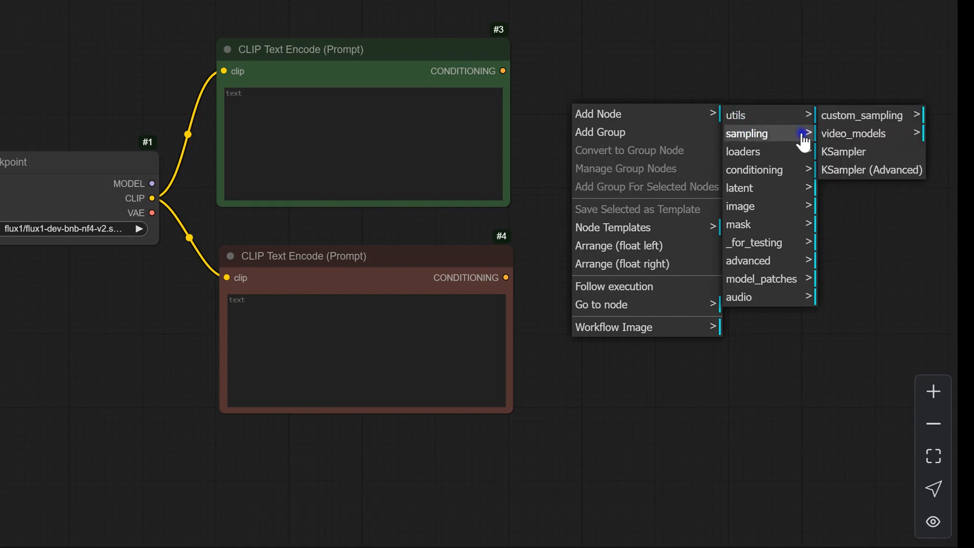
click(856, 150)
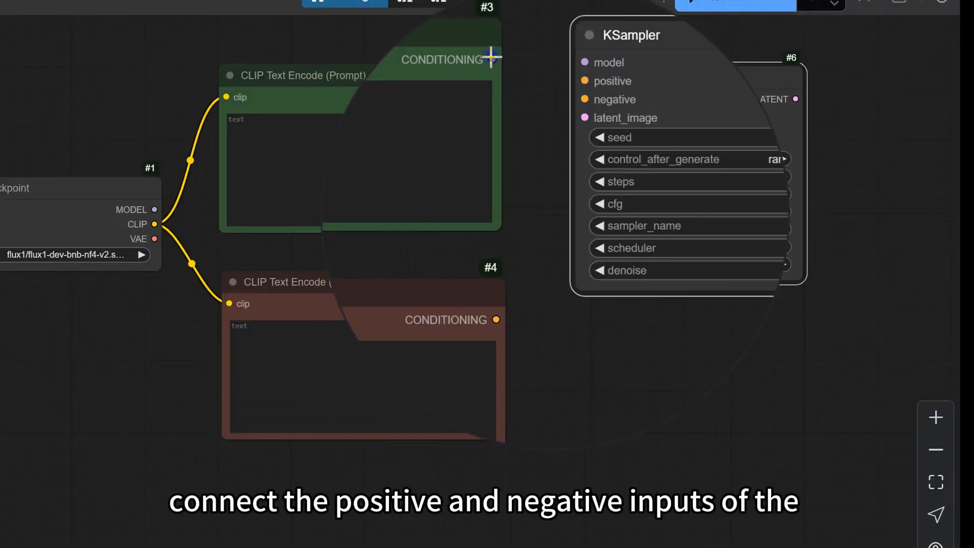
- Connect the KSampler's positive input to the green node, negative to the red node, and model to the Load Checkpoint's MODEL output
drag(491, 57, 585, 81)
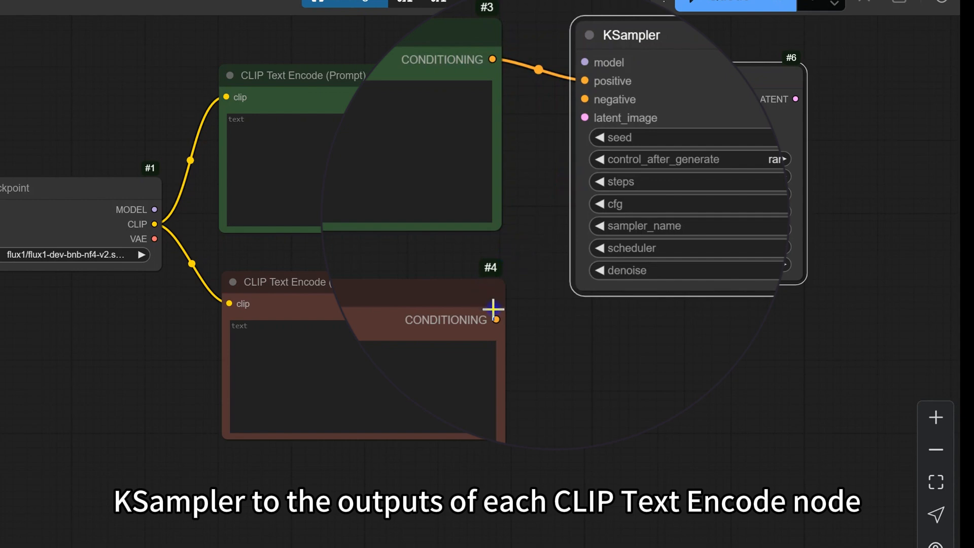
drag(494, 321, 578, 130)
drag(85, 218, 572, 93)
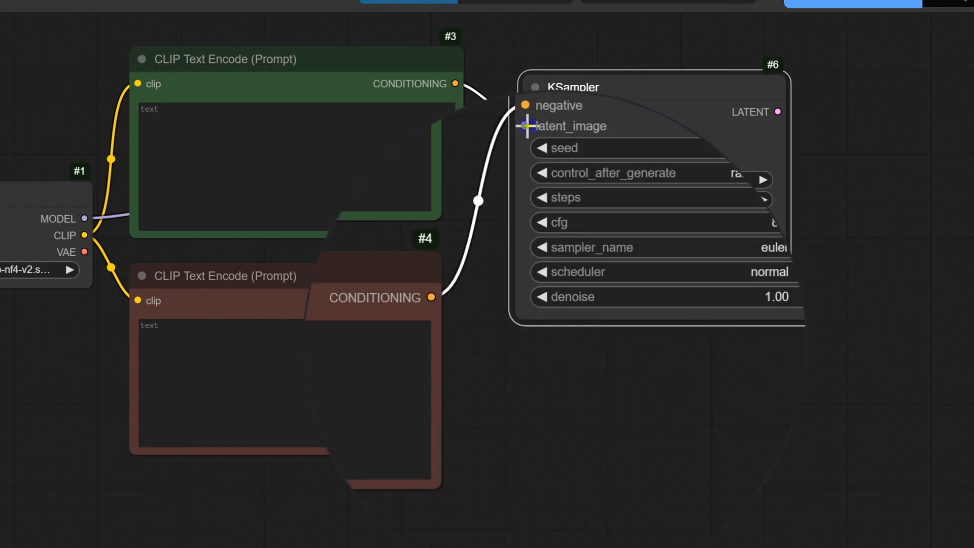
- Add an Empty Latent Image node linked to the KSampler's latent_image input and position it just below the KSampler
drag(531, 162, 501, 445)
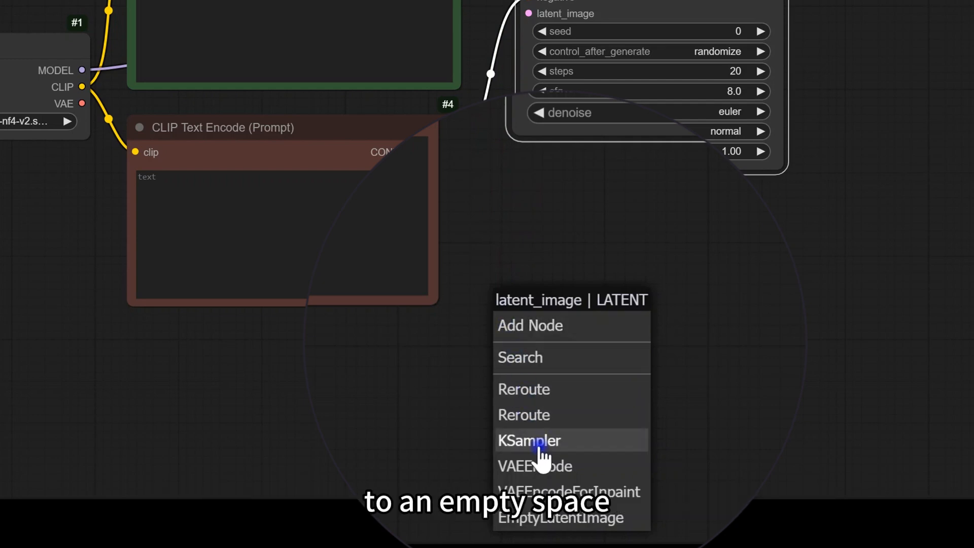
click(553, 518)
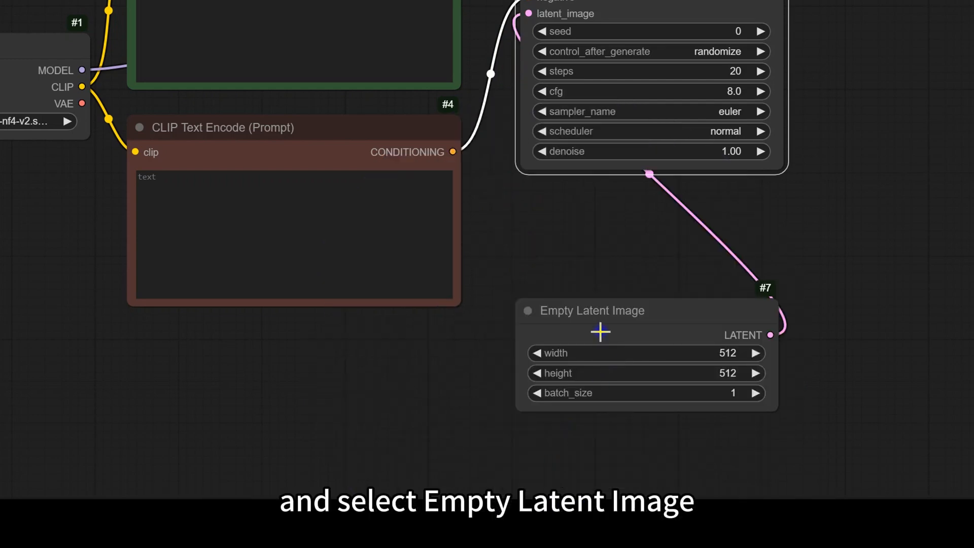
drag(596, 311, 581, 242)
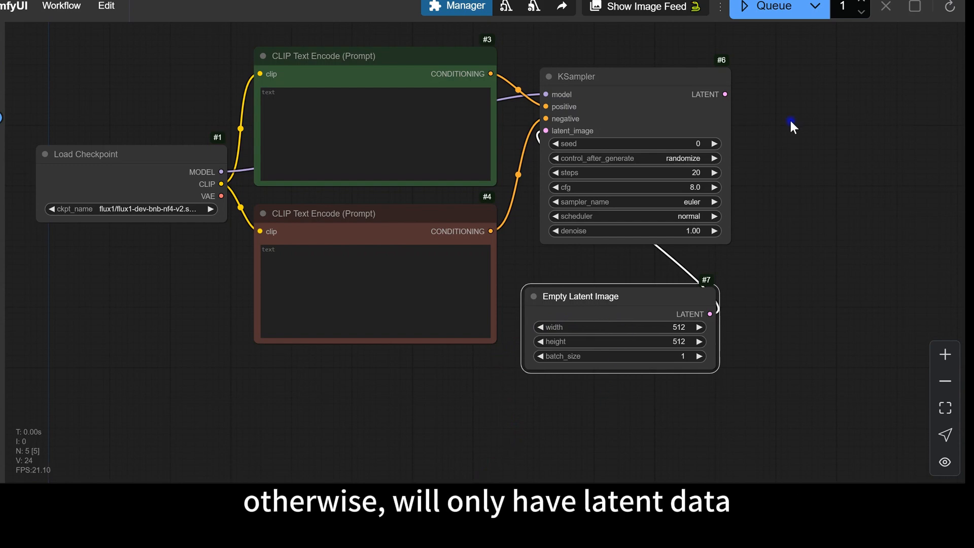
- Add a Save Image node from the image category and place it beside the KSampler
right_click(813, 101)
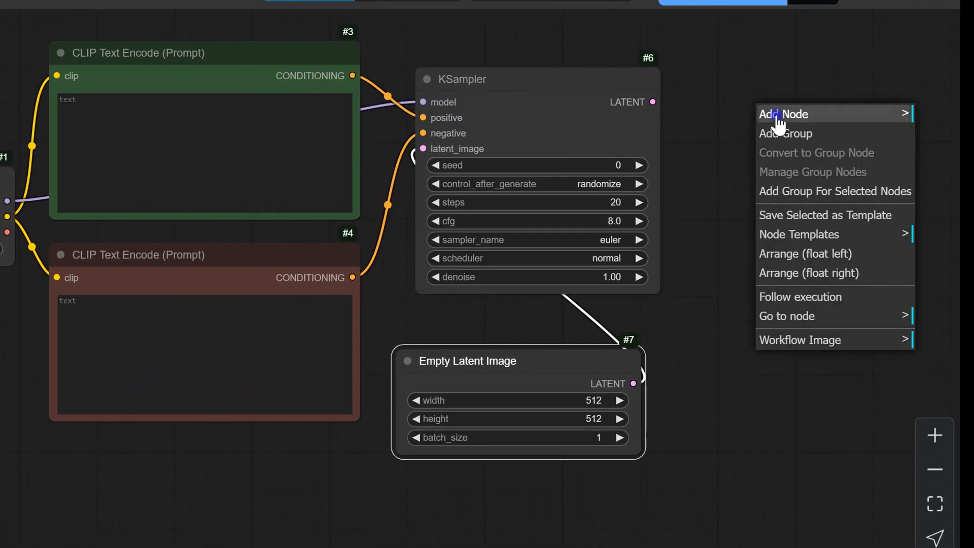
click(767, 113)
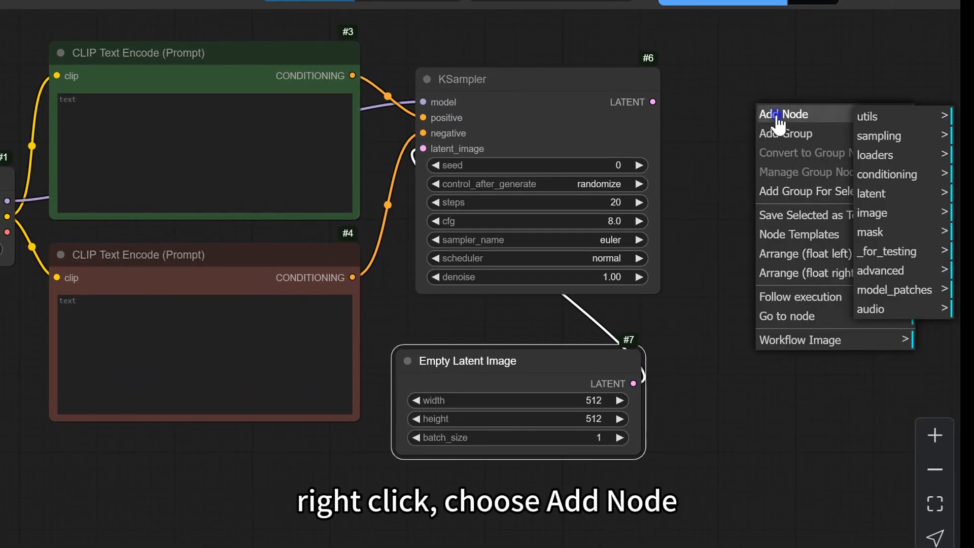
click(873, 214)
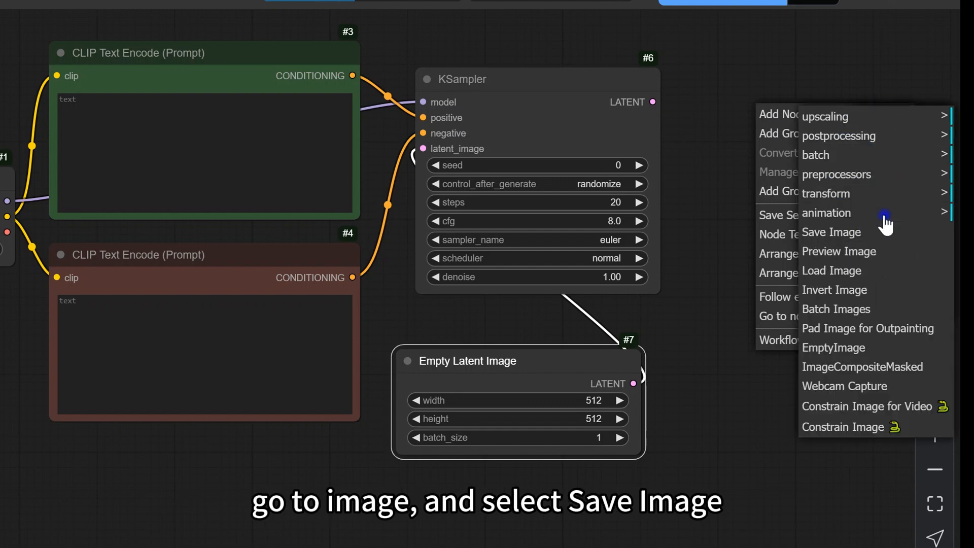
click(843, 234)
drag(843, 95, 784, 93)
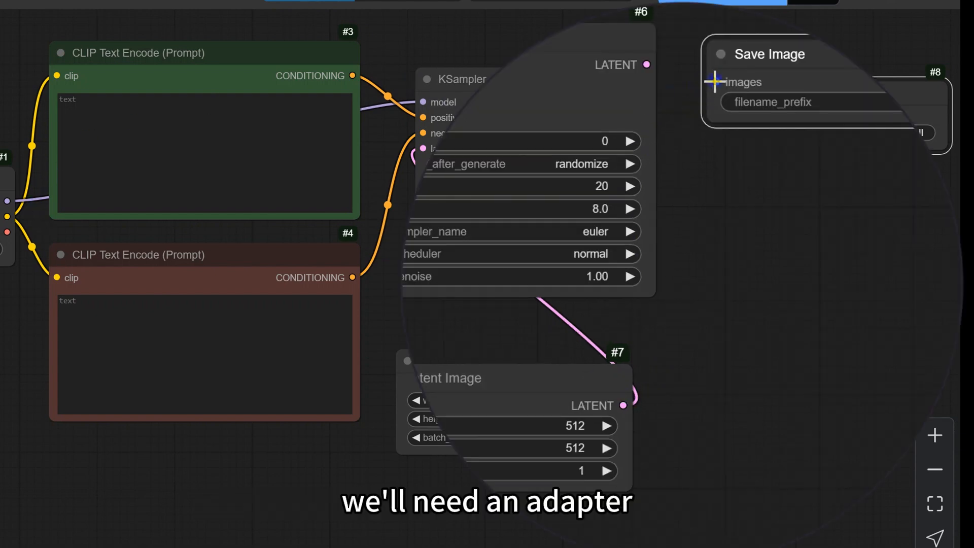
- Add a VAE Decode node feeding Save Image, and connect its inputs to the KSampler's LATENT and Load Checkpoint's VAE outputs
drag(710, 116, 708, 303)
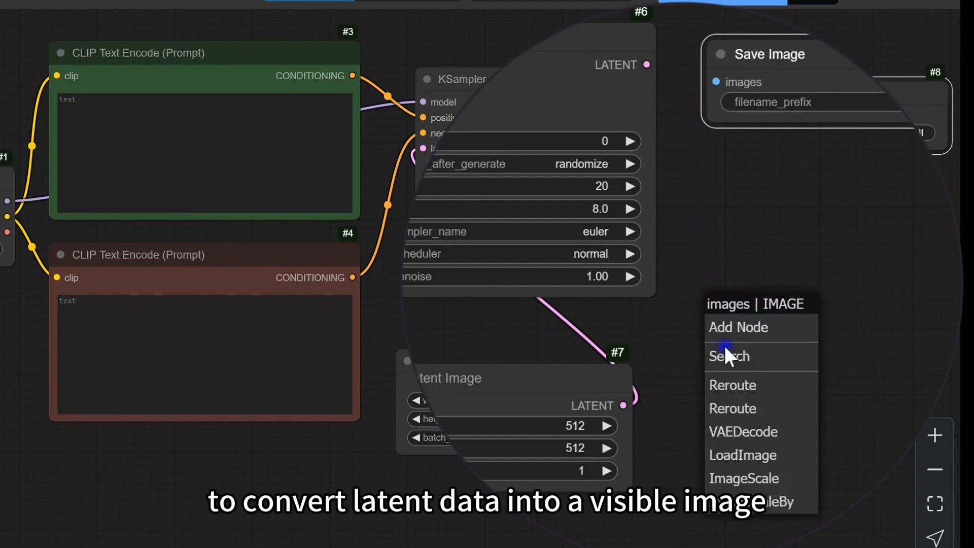
click(741, 431)
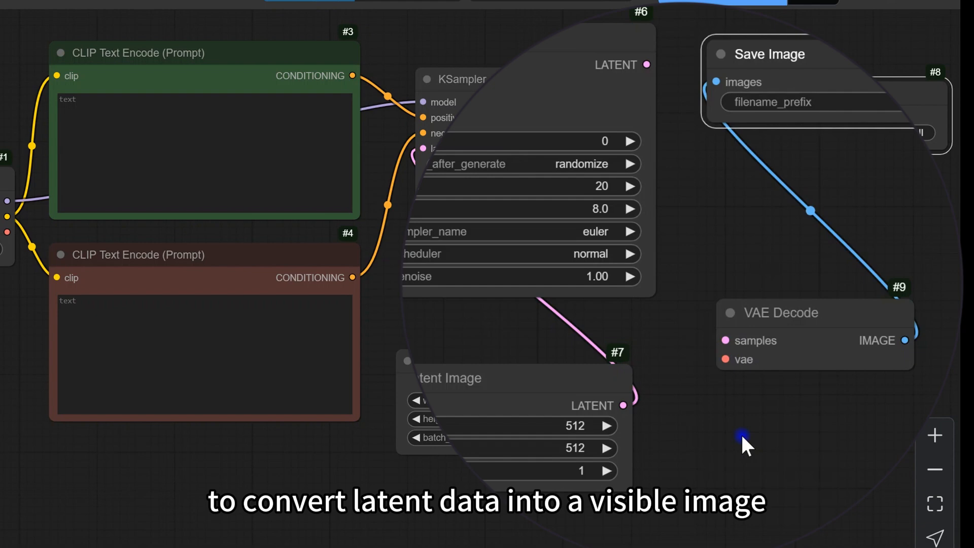
drag(752, 310, 735, 262)
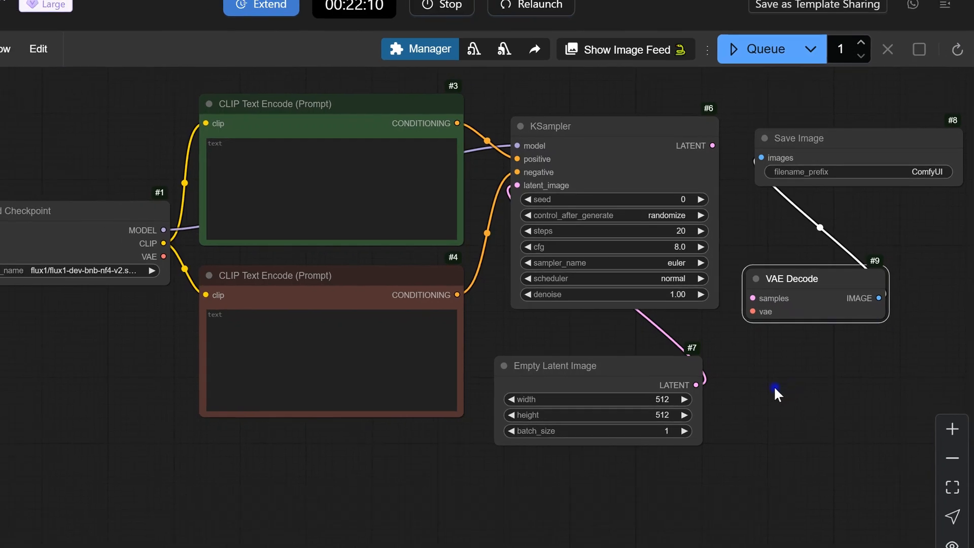
drag(752, 300, 701, 111)
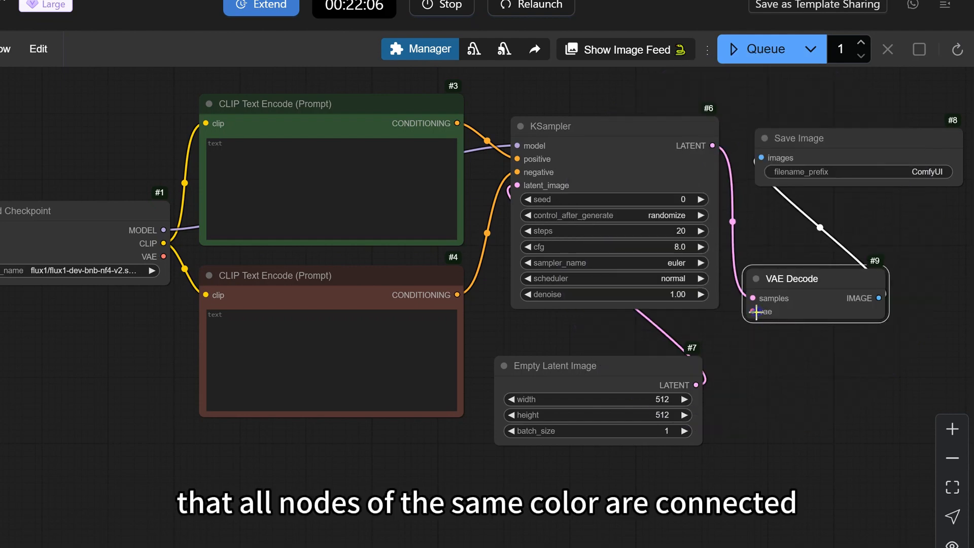
drag(750, 311, 166, 250)
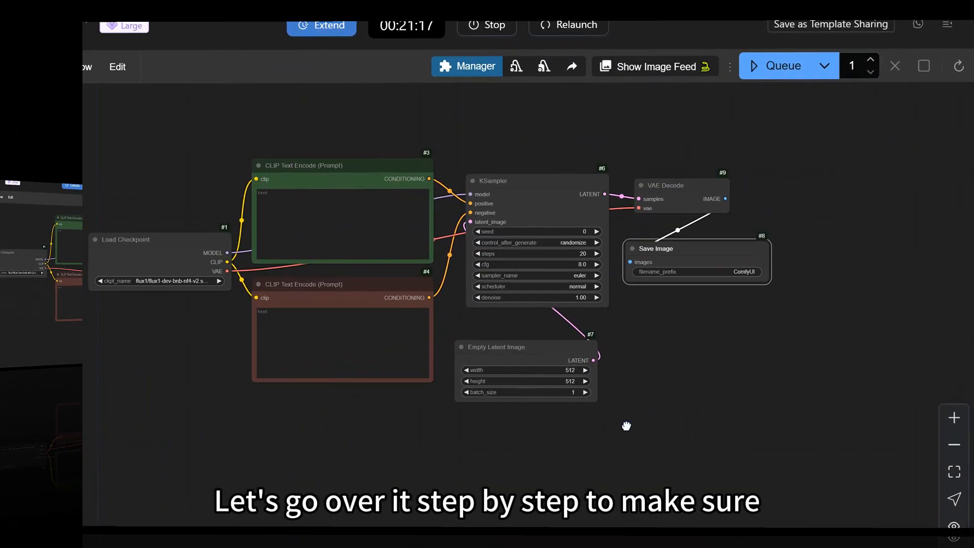
- Set the Load Checkpoint model to sdxl/2dnPony_v10.safetensors
scroll(77, 311, up, 4)
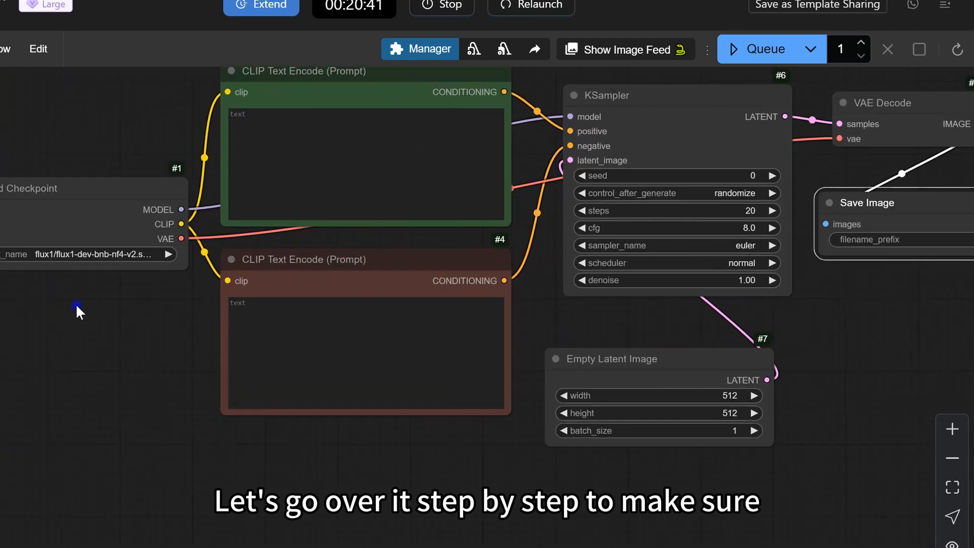
scroll(142, 289, up, 2)
click(178, 237)
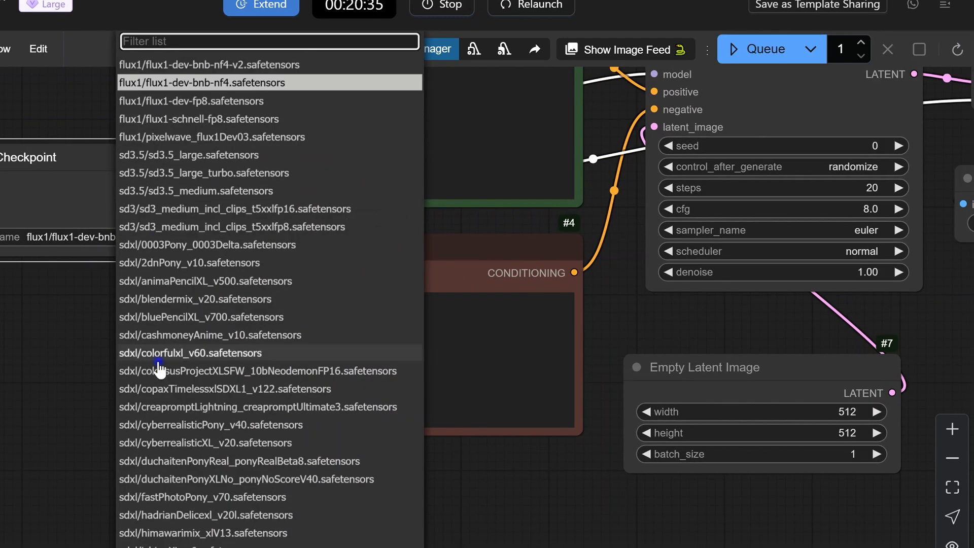
click(167, 262)
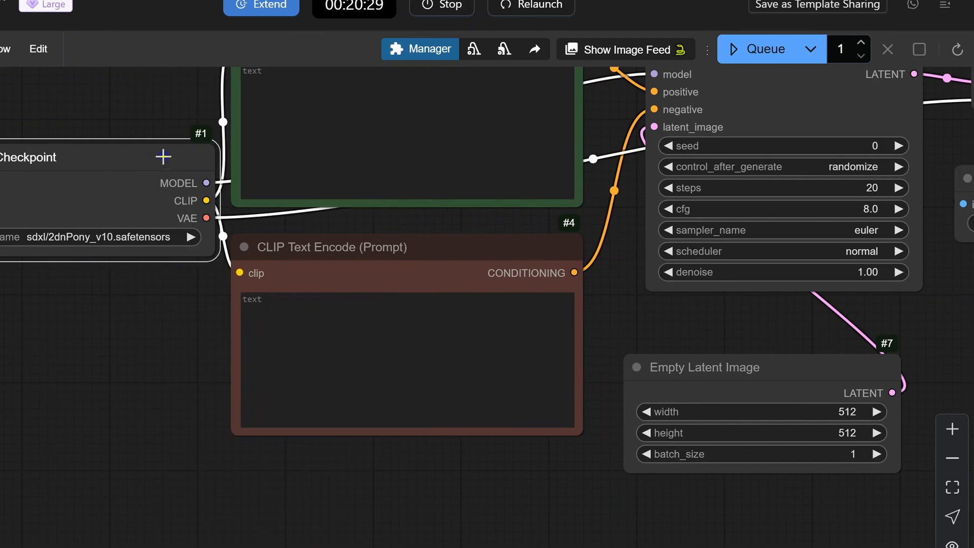
- Paste the anime portrait prompt beginning "portrait Anime black girl cute-fine-face, pretty face" into the green CLIP Text Encode node
scroll(161, 321, down, 2)
click(252, 128)
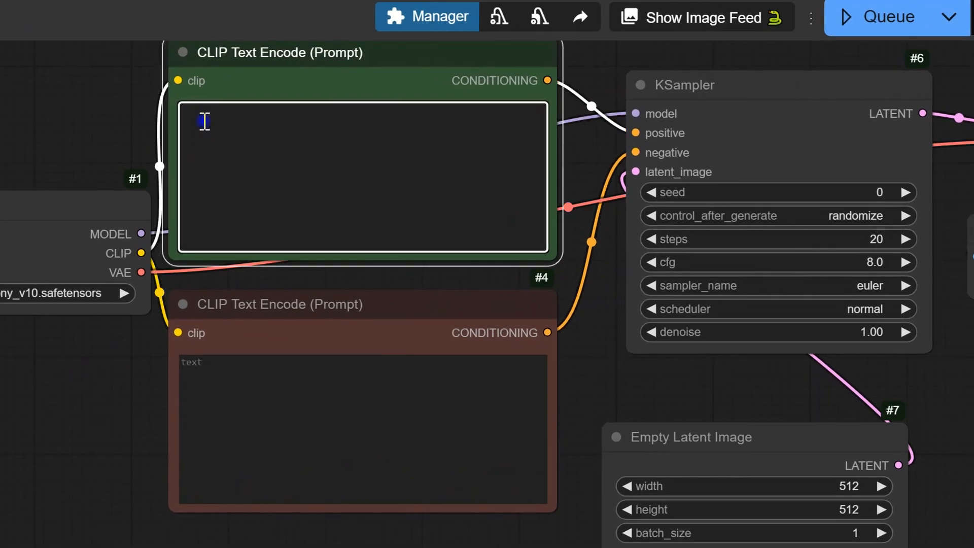
key(super+v)
- Enter the negative prompt "ugly,bad anatomy,deformed,blurry, text" in the red CLIP Text Encode node
click(278, 282)
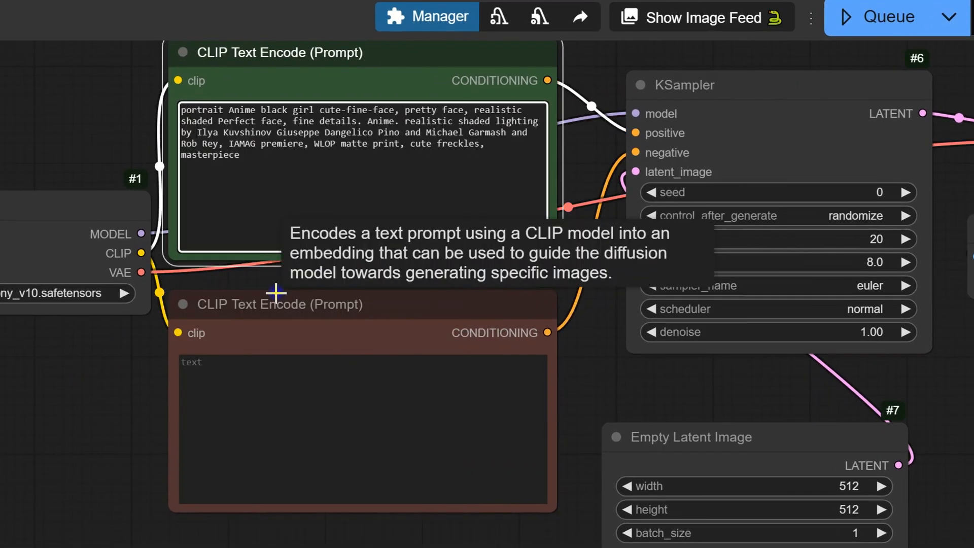
click(237, 406)
text(ugly,bad anat)
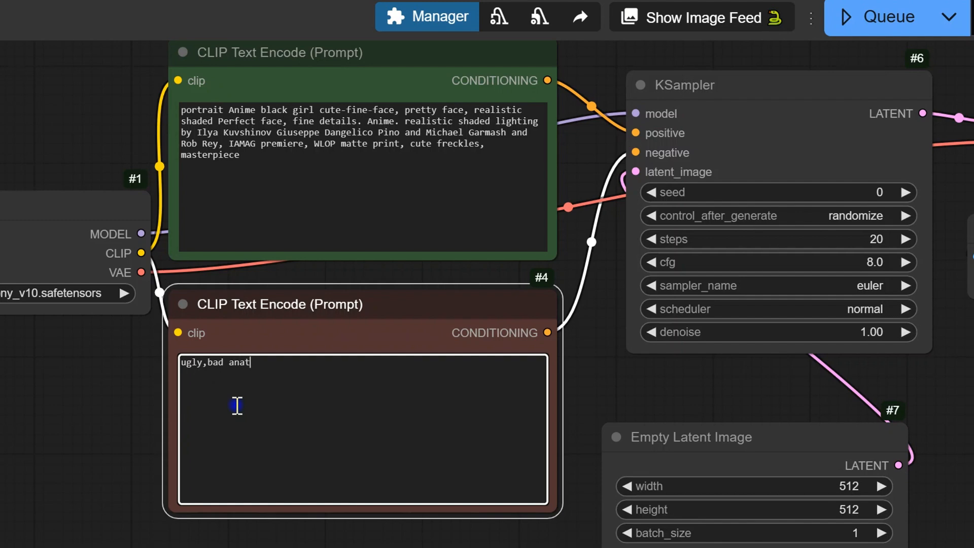
text(omy,deformed,blurry, text)
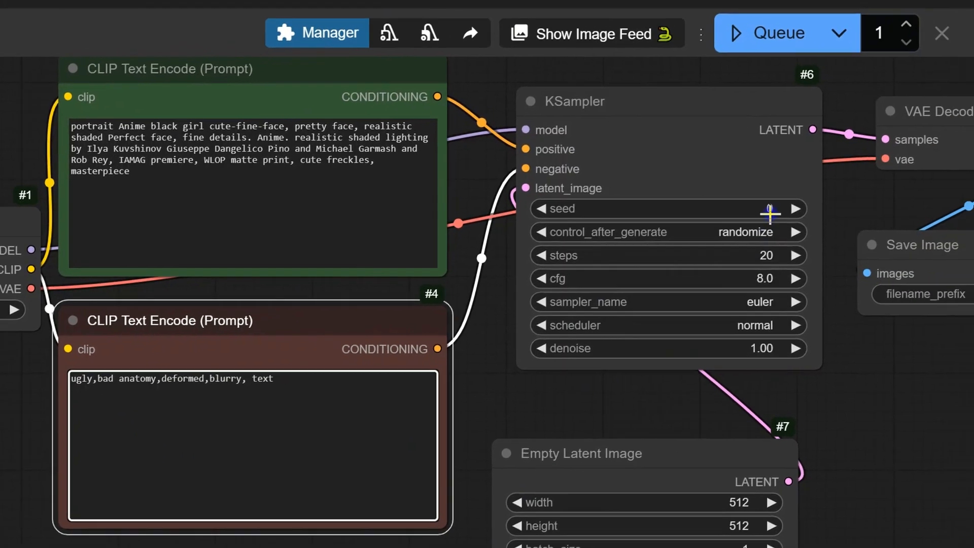
click(876, 191)
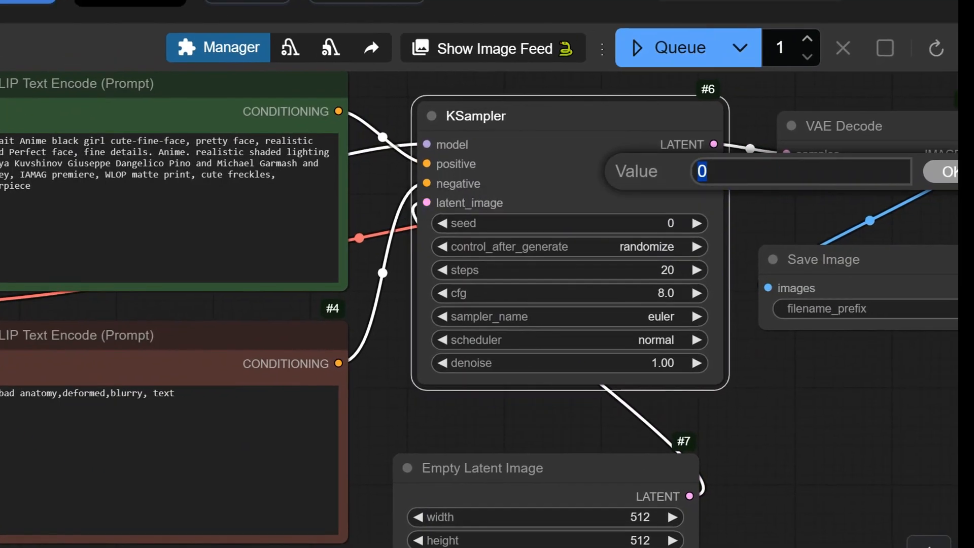
click(971, 322)
drag(393, 333, 141, 368)
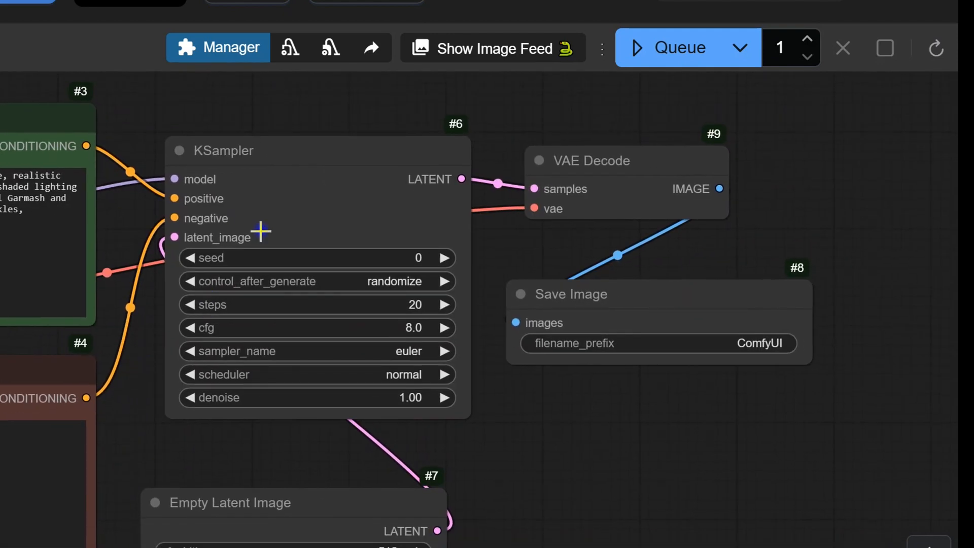
click(410, 307)
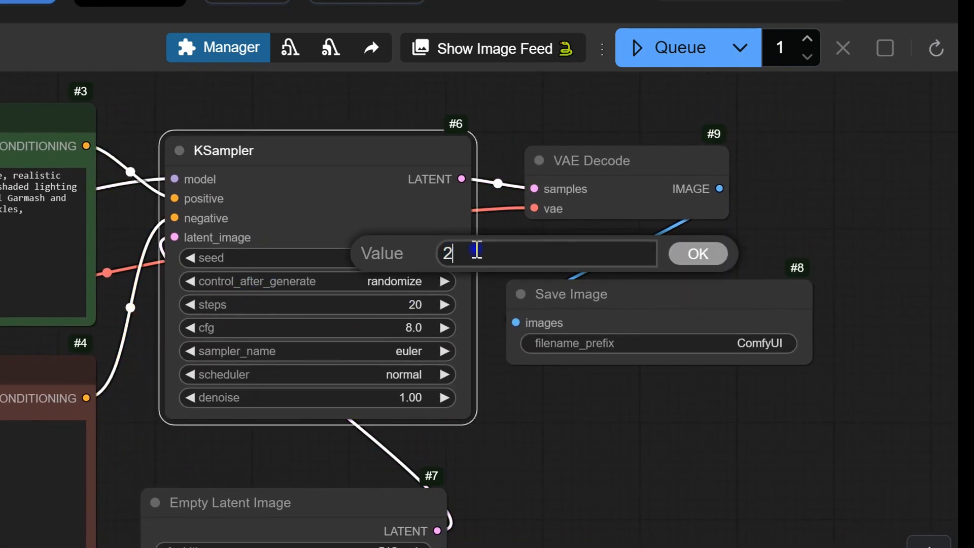
- Set the KSampler's sampler_name to dpmpp_2m and its scheduler to karras
click(275, 351)
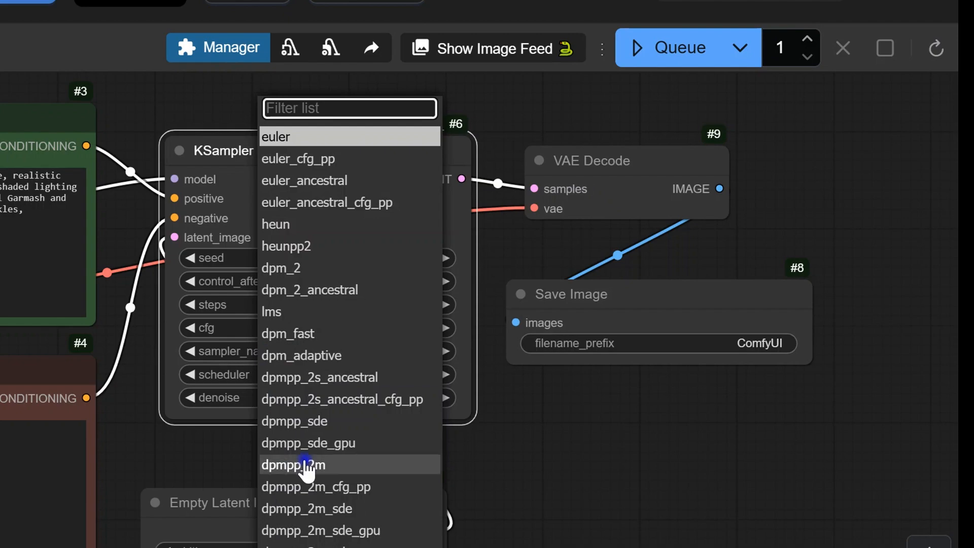
click(274, 465)
click(386, 374)
click(387, 427)
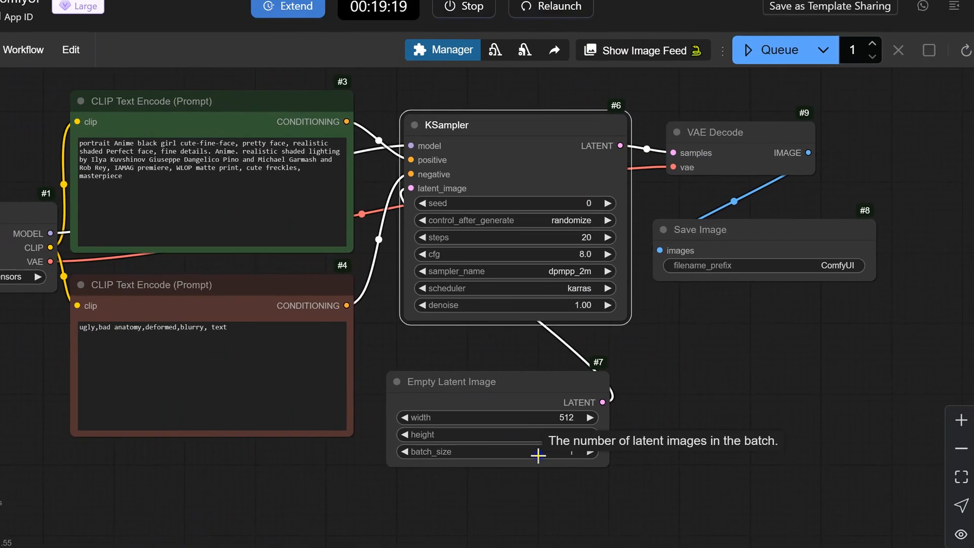
- Queue the text-to-image workflow and examine the generated portrait in the Save Image node
click(787, 68)
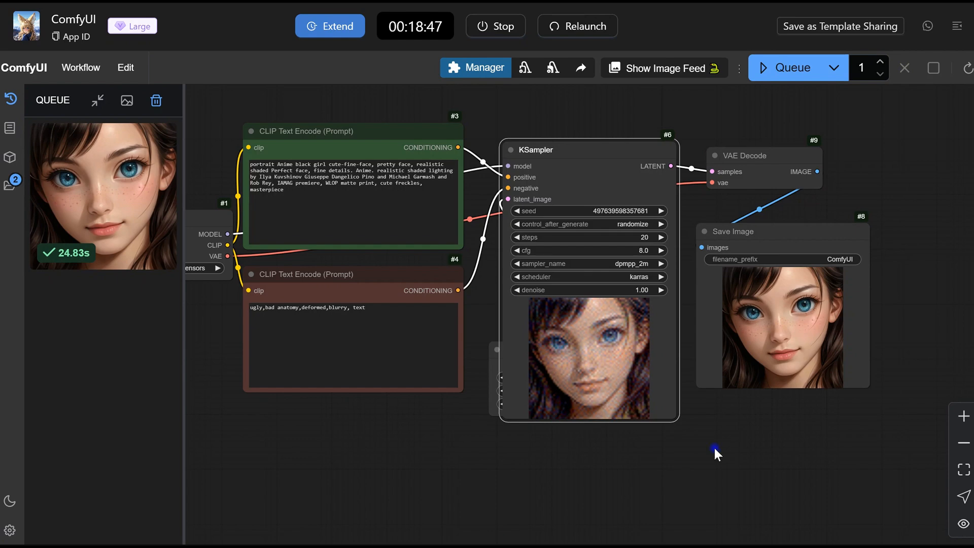
drag(714, 449, 606, 439)
click(675, 321)
scroll(676, 319, up, 3)
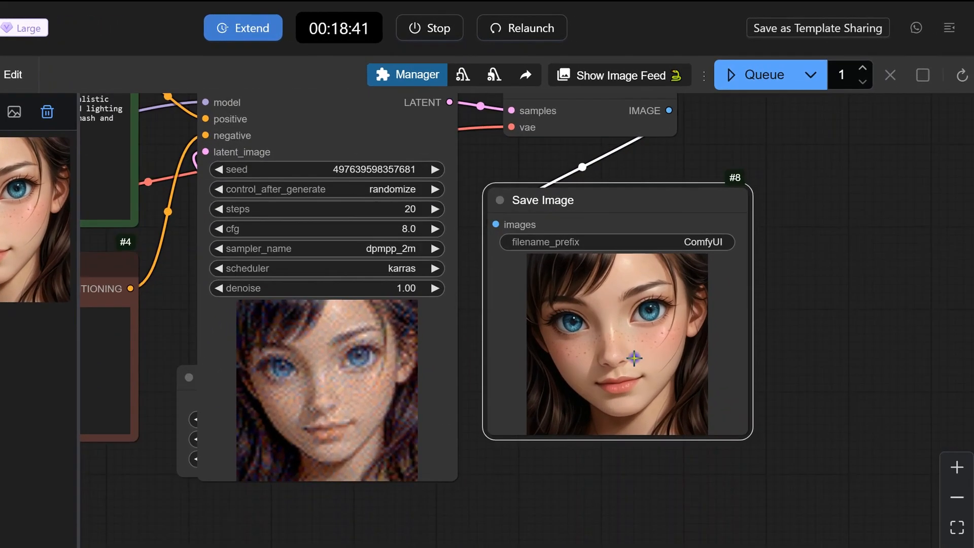
- View the saved image files in the output folder of the storage
click(917, 29)
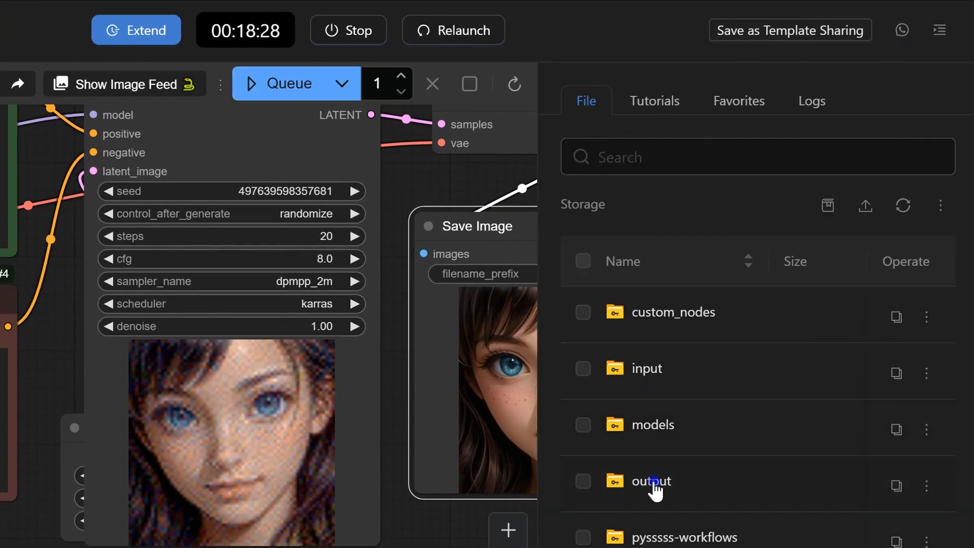
click(697, 426)
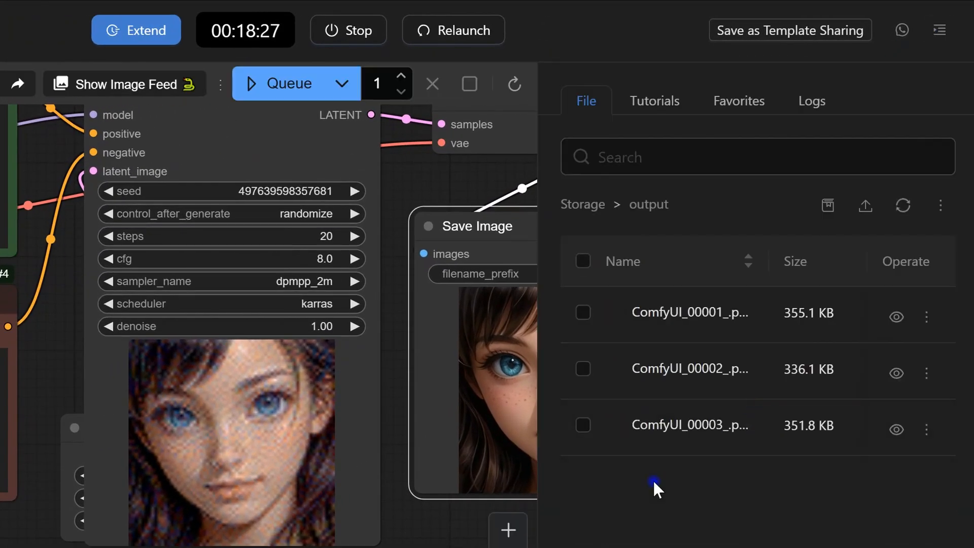
click(398, 366)
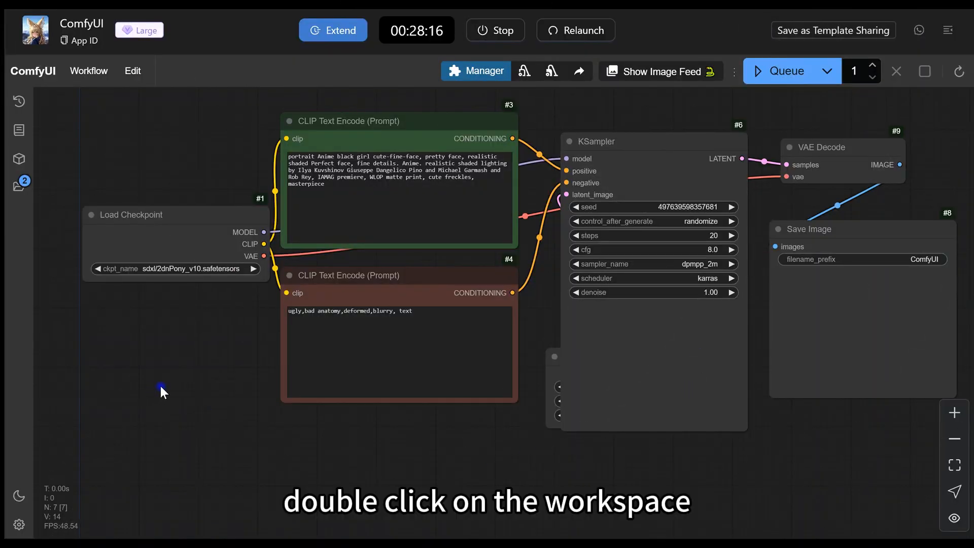
- Add a Load LoRA node and place it below the Load Checkpoint node
double_click(162, 385)
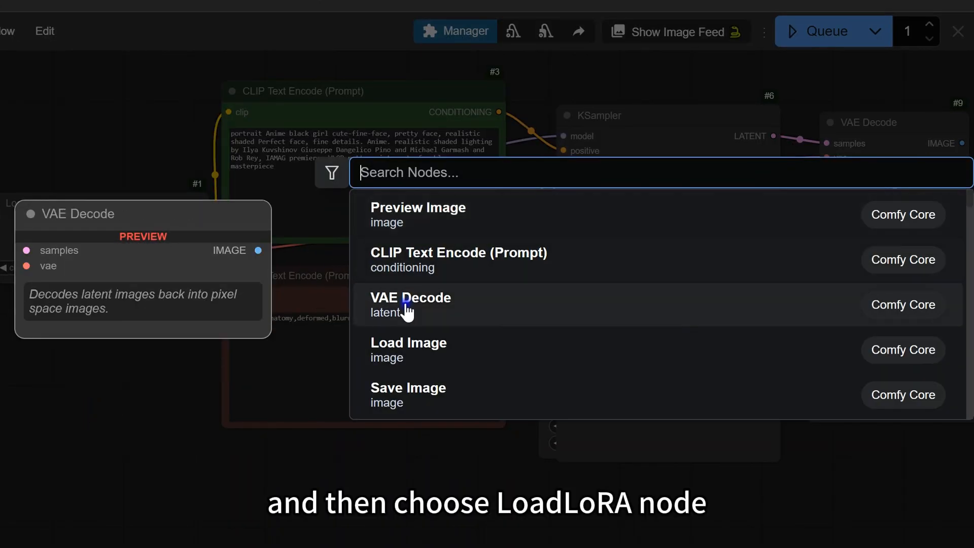
scroll(406, 309, down, 3)
scroll(407, 320, down, 3)
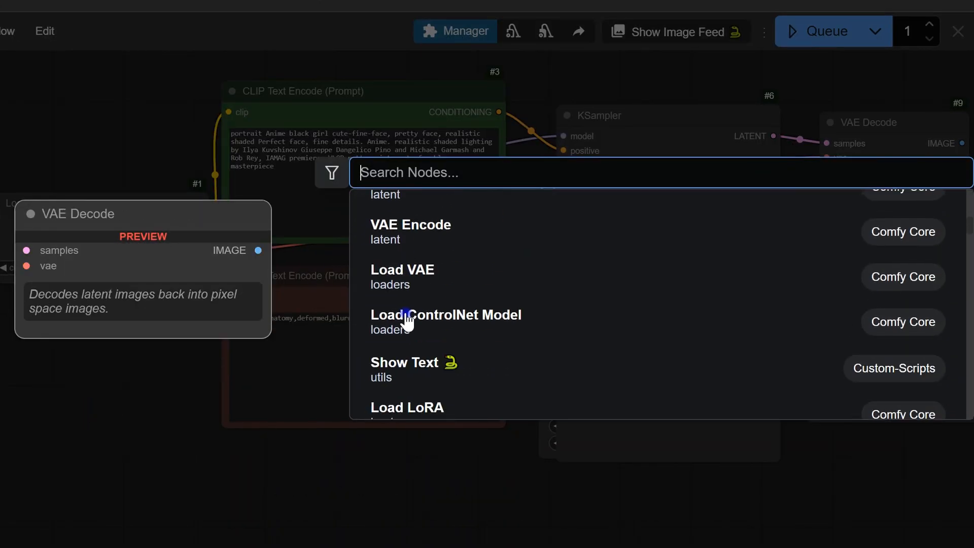
scroll(408, 321, down, 2)
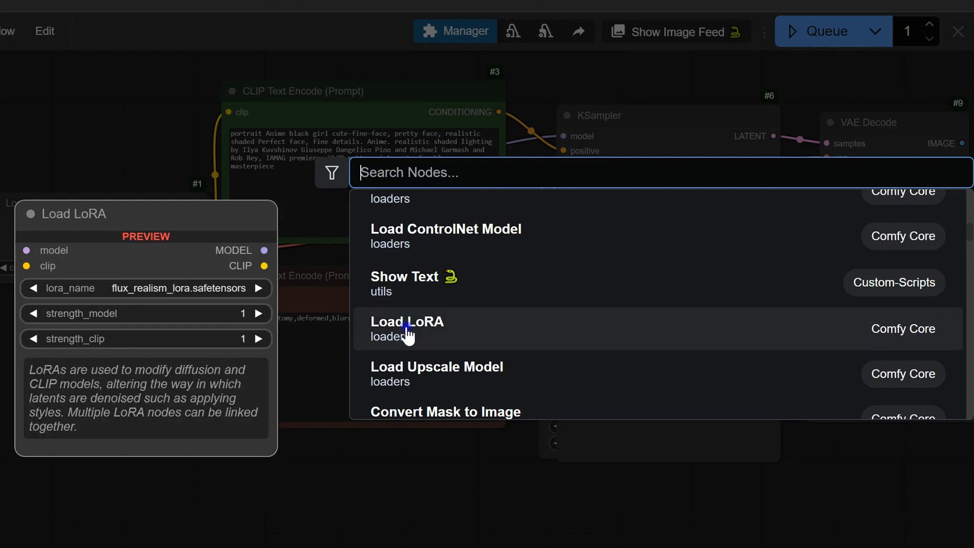
click(407, 335)
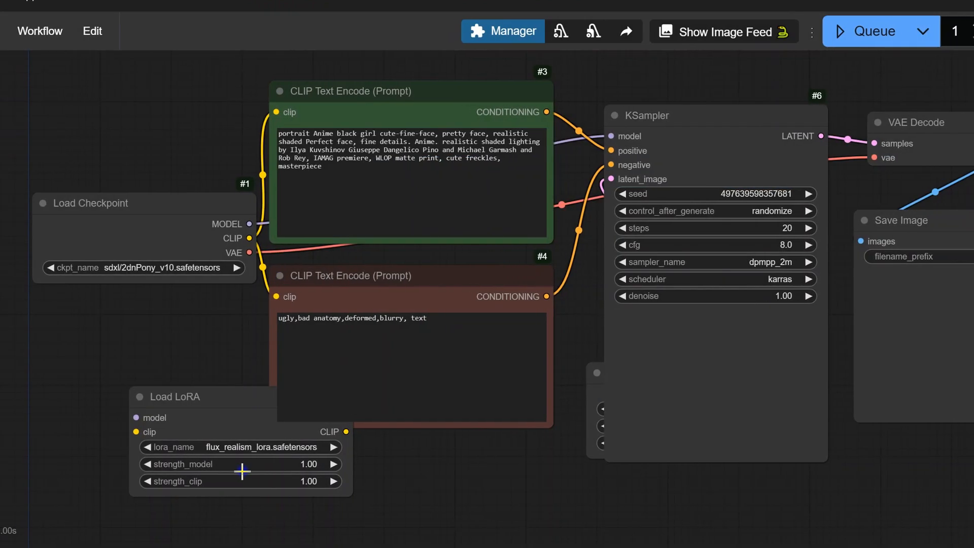
drag(175, 409, 105, 463)
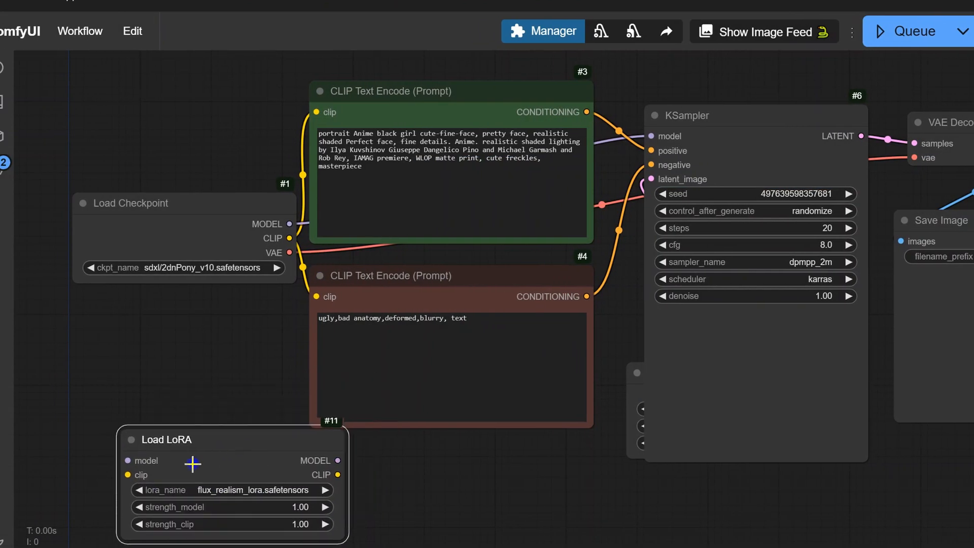
drag(192, 463, 168, 343)
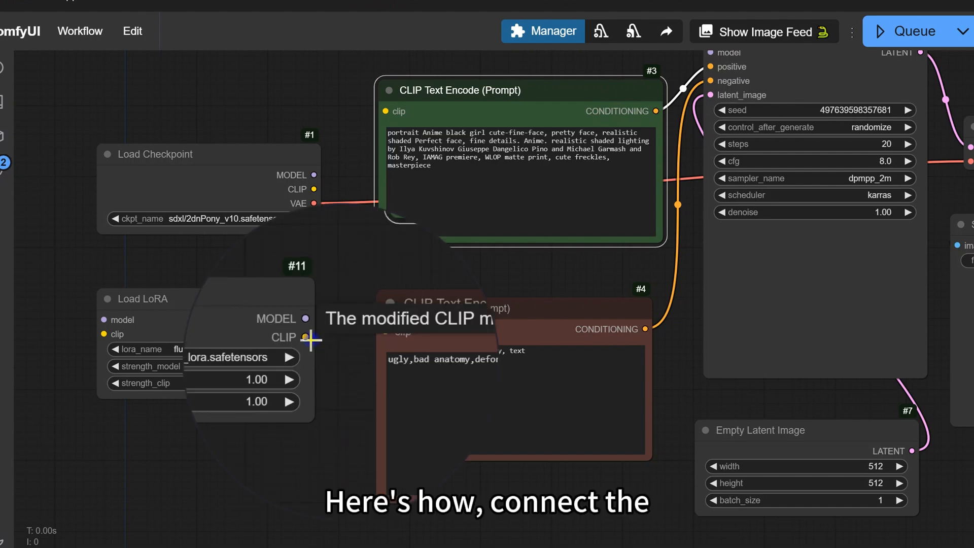
- Connect Load LoRA's CLIP output to both CLIP Text Encode nodes, and Load Checkpoint's CLIP and MODEL outputs to Load LoRA's inputs
drag(311, 339, 387, 332)
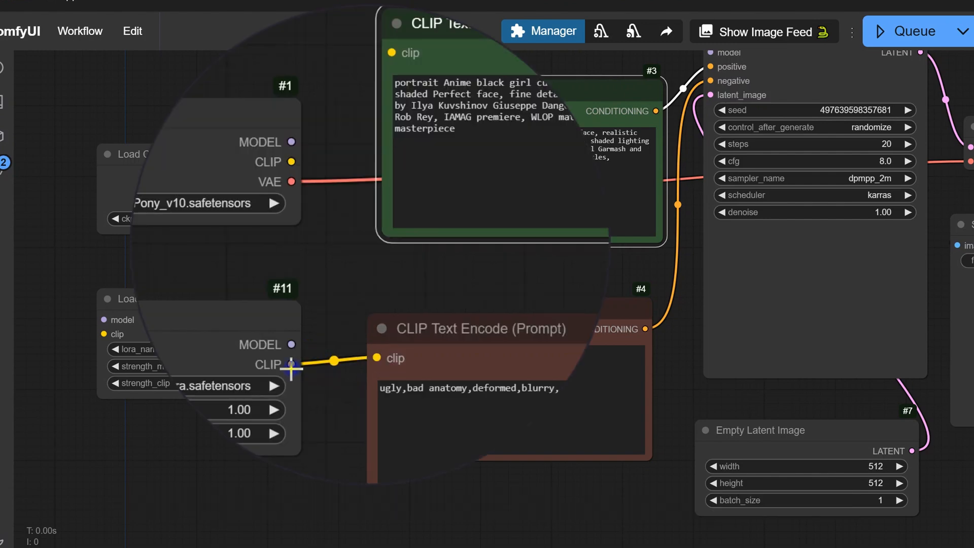
drag(291, 367, 391, 53)
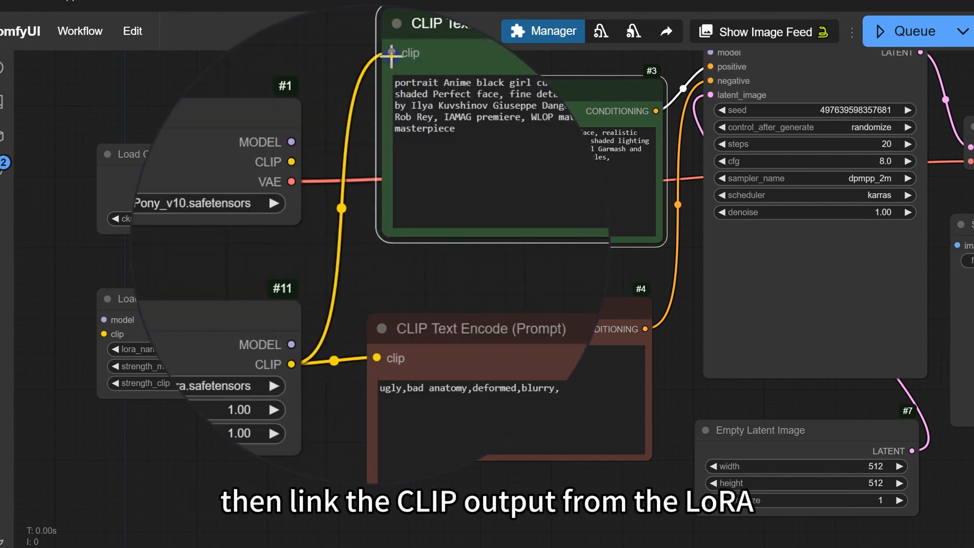
drag(313, 189, 98, 333)
drag(317, 173, 104, 320)
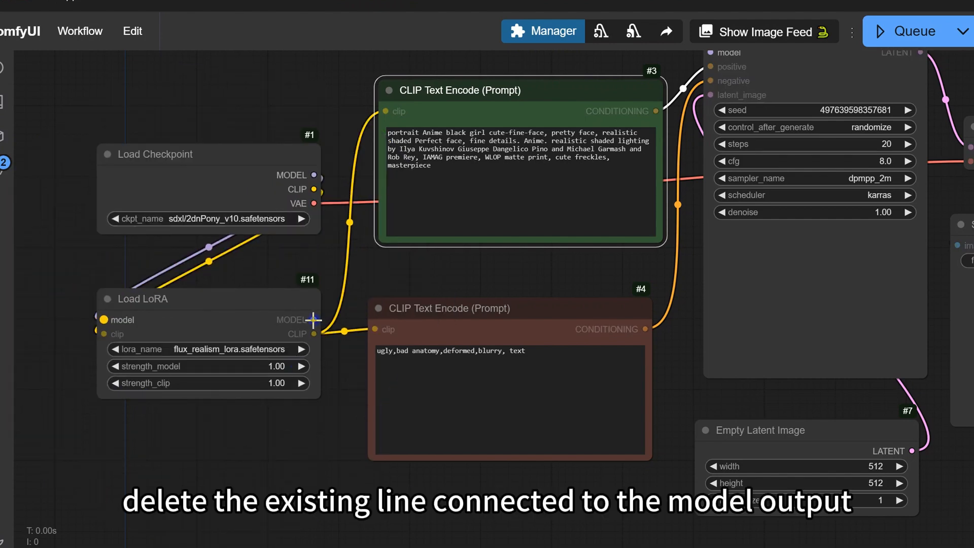
- Connect Load LoRA's MODEL output to the KSampler's model input
mouse_move(317, 319)
mouse_down()
mouse_move(587, 211)
mouse_move(699, 68)
mouse_move(390, 285)
mouse_move(316, 319)
mouse_up()
drag(367, 278, 362, 335)
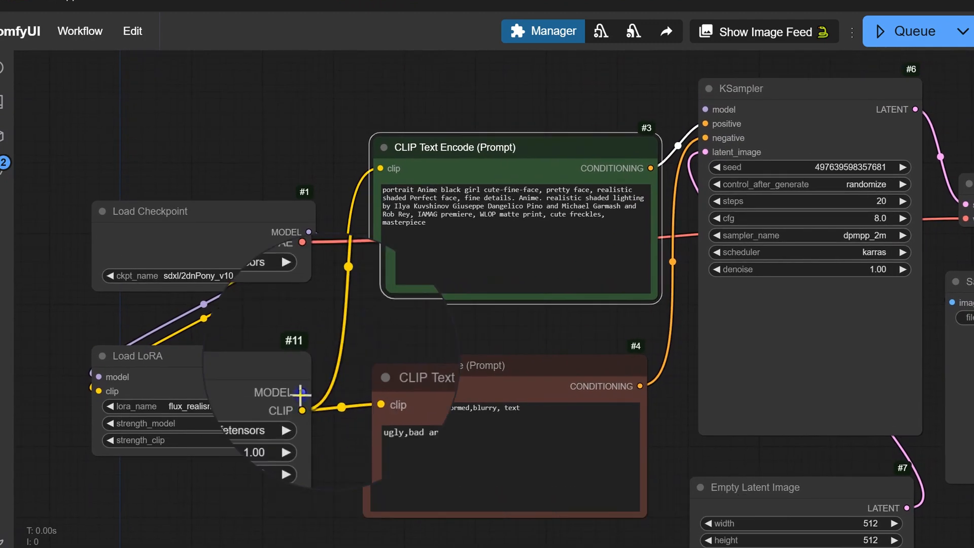
drag(302, 392, 706, 82)
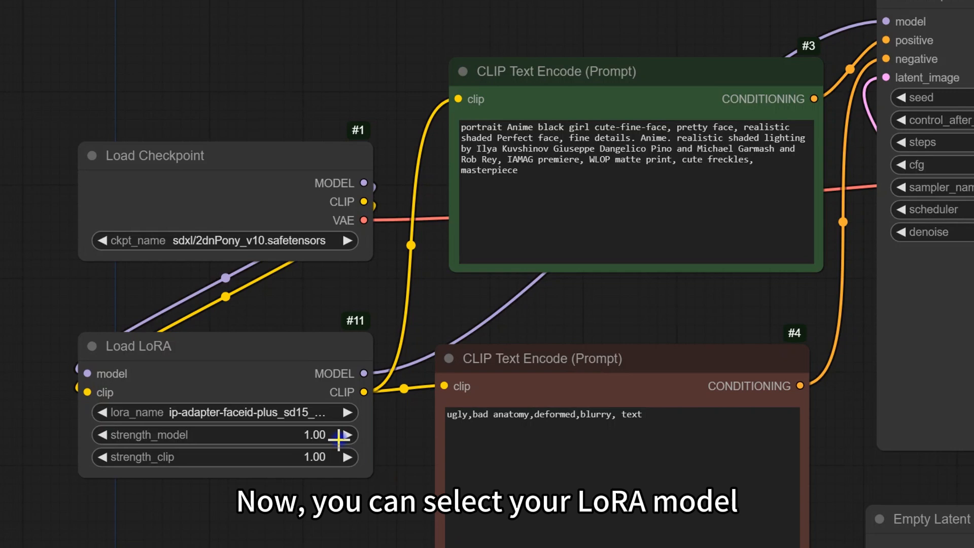
- Set Load LoRA's lora_name to the ip-adapter-faceid_sdxl_lora file and its strength_model to 0.75
click(297, 406)
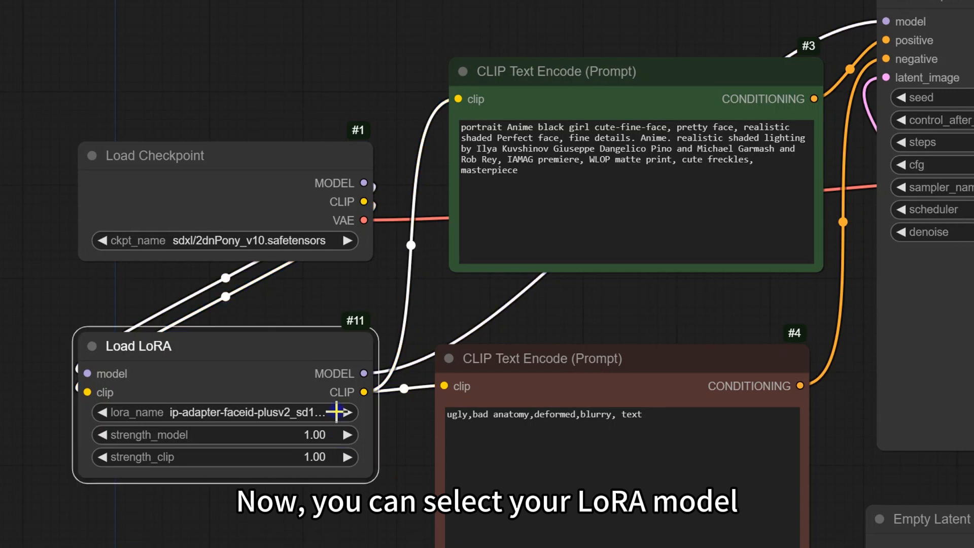
click(264, 415)
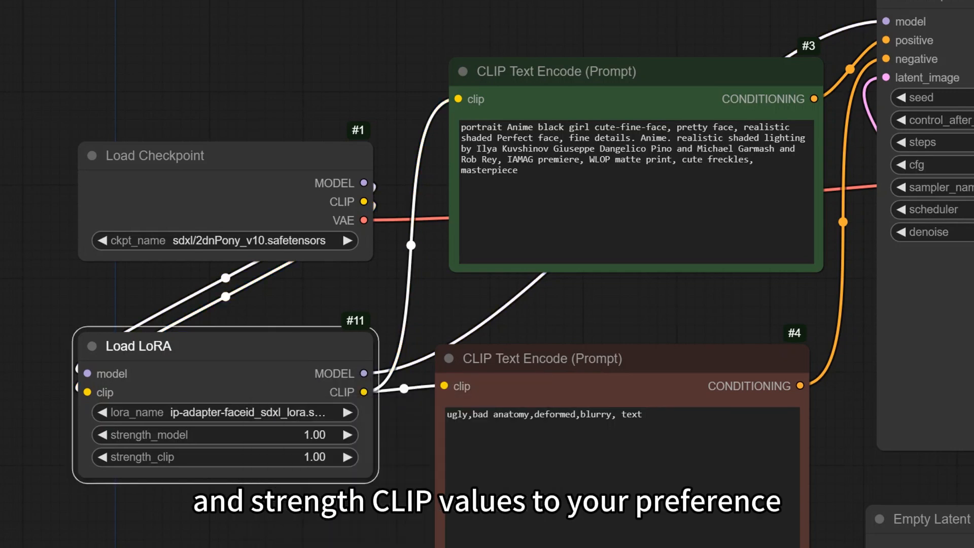
click(304, 434)
drag(362, 382, 376, 381)
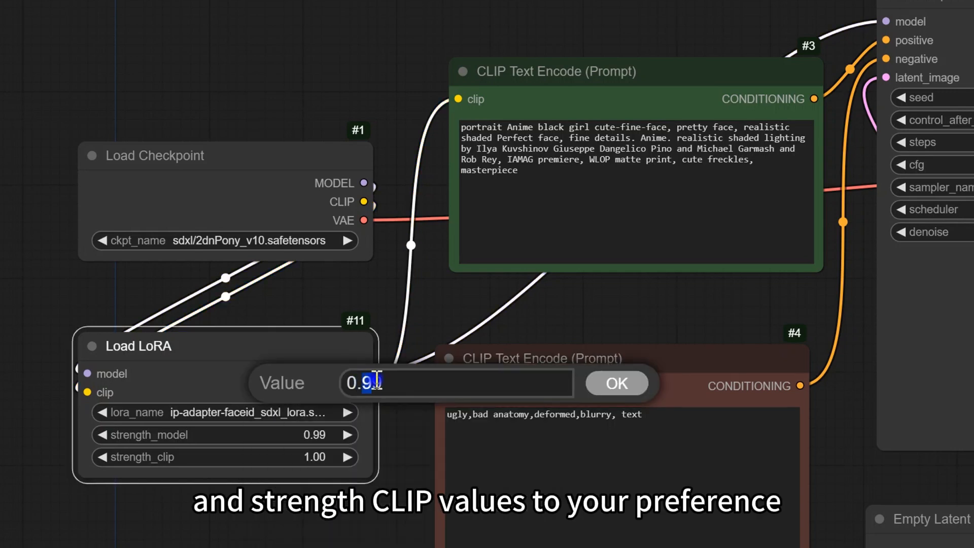
text(75)
key(Return)
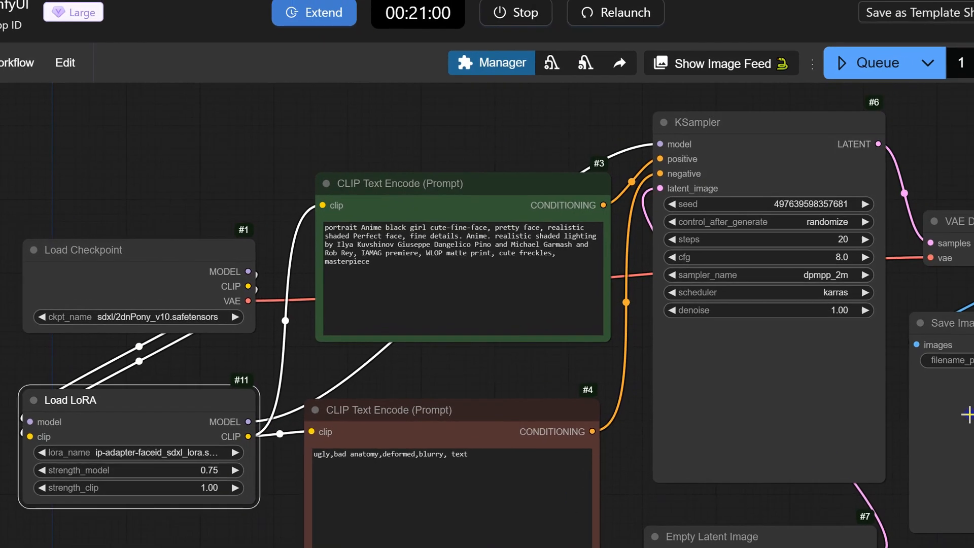
- Queue the workflow with the LoRA applied and view the generated image in the queue history
click(889, 60)
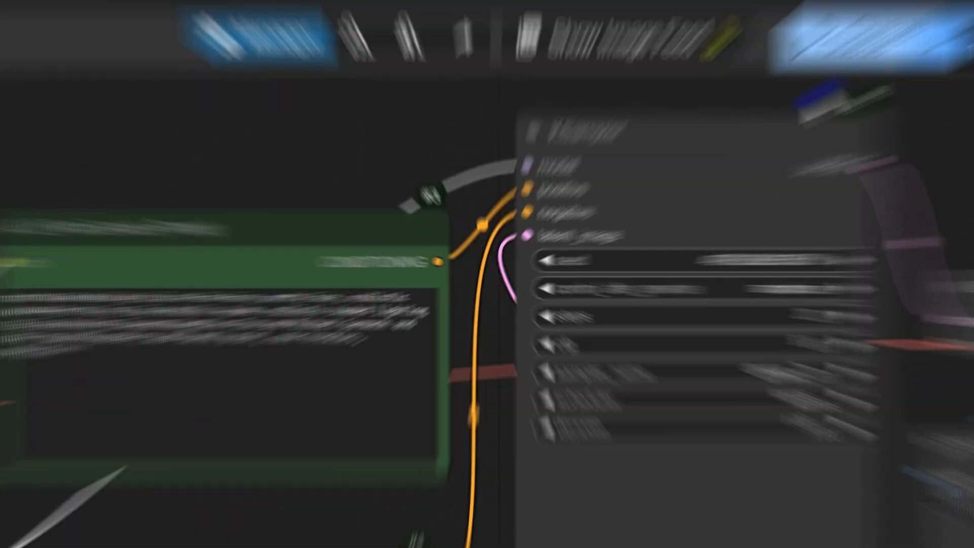
click(11, 99)
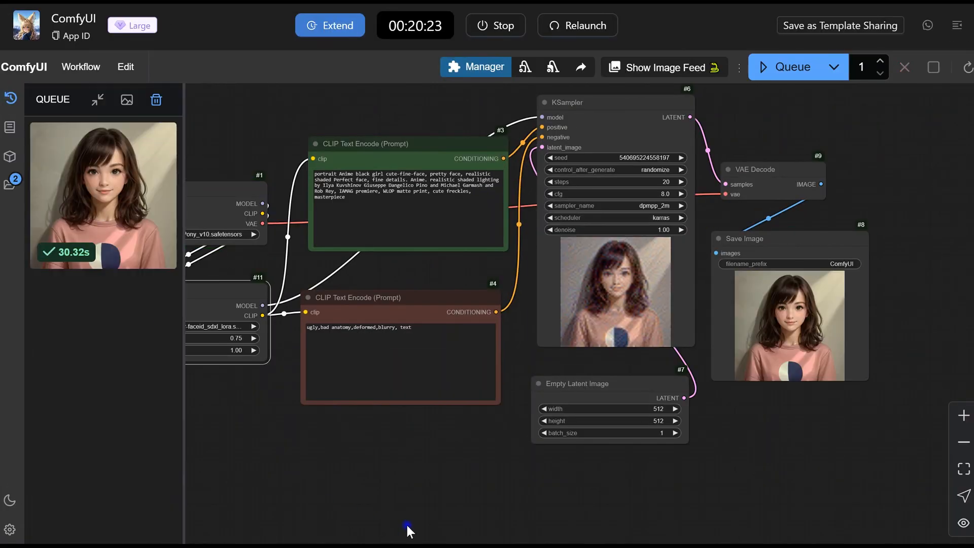
scroll(785, 332, up, 3)
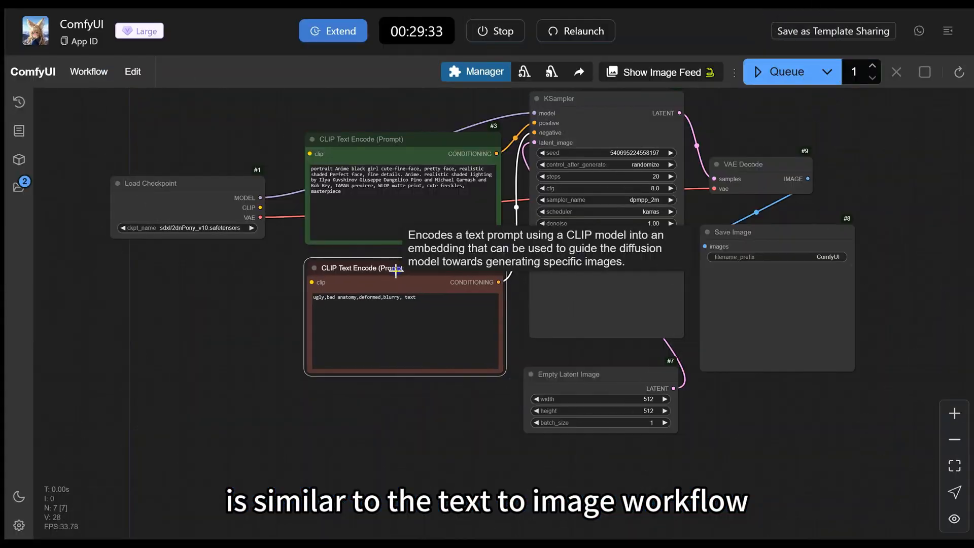
- Delete the Empty Latent Image node from the workflow
click(405, 285)
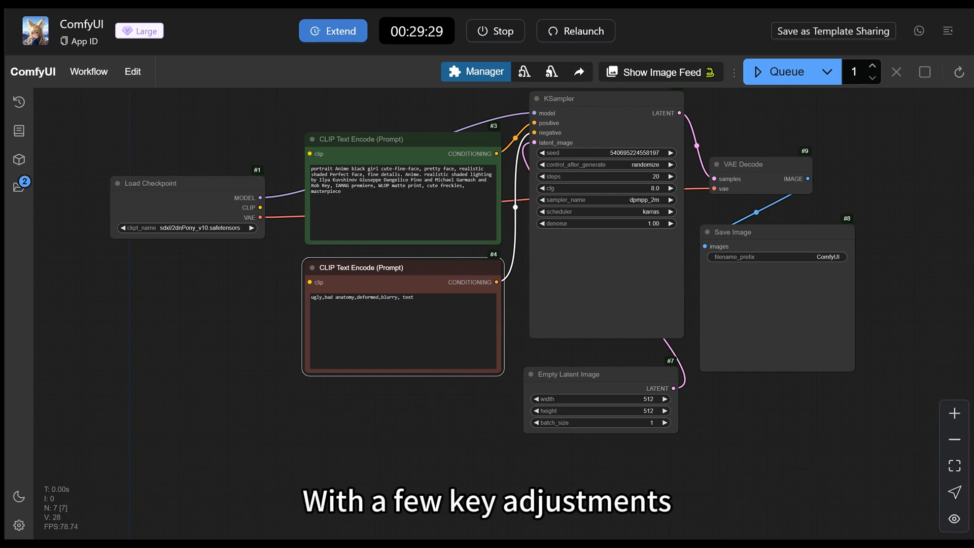
click(584, 385)
key(Delete)
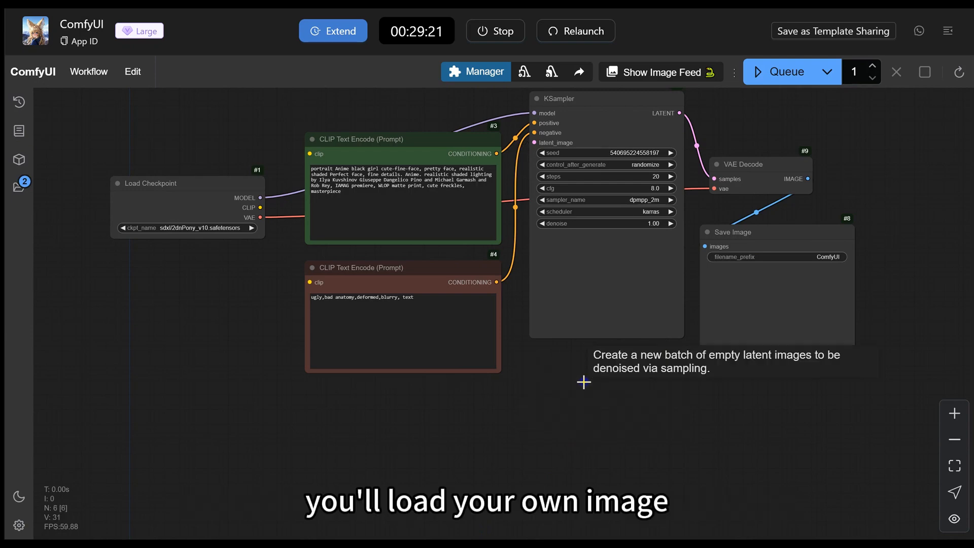
- Add a Load Image node in the empty space below the prompt nodes and KSampler
scroll(584, 381, up, 2)
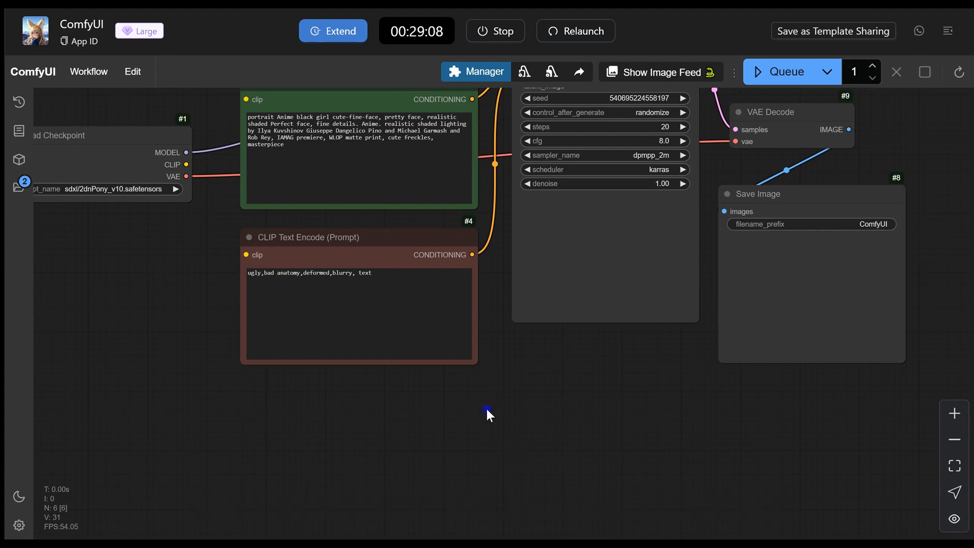
right_click(486, 409)
click(545, 276)
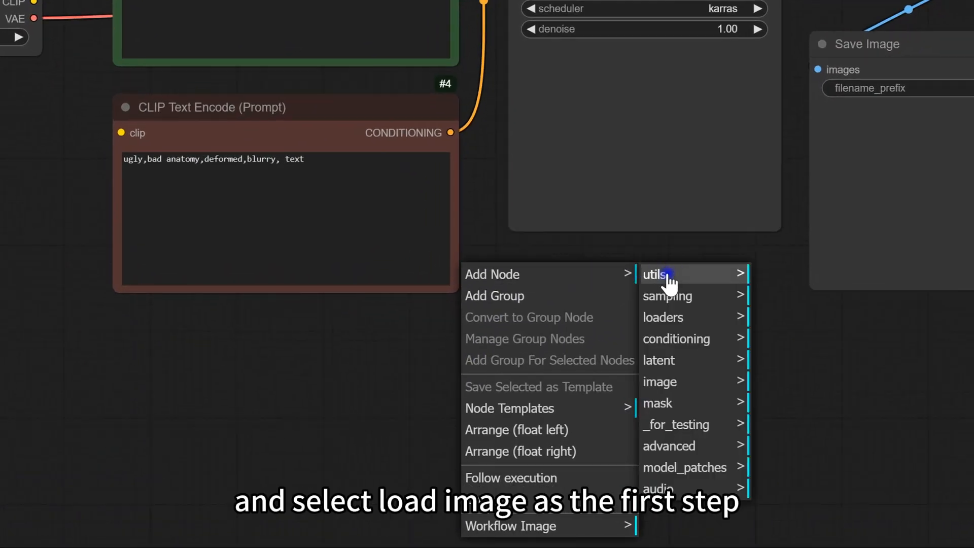
click(725, 382)
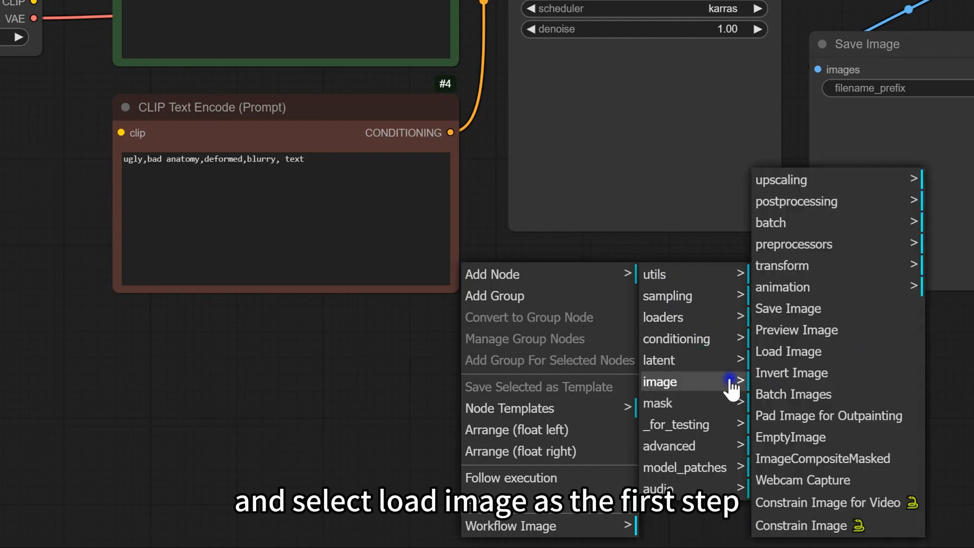
click(790, 358)
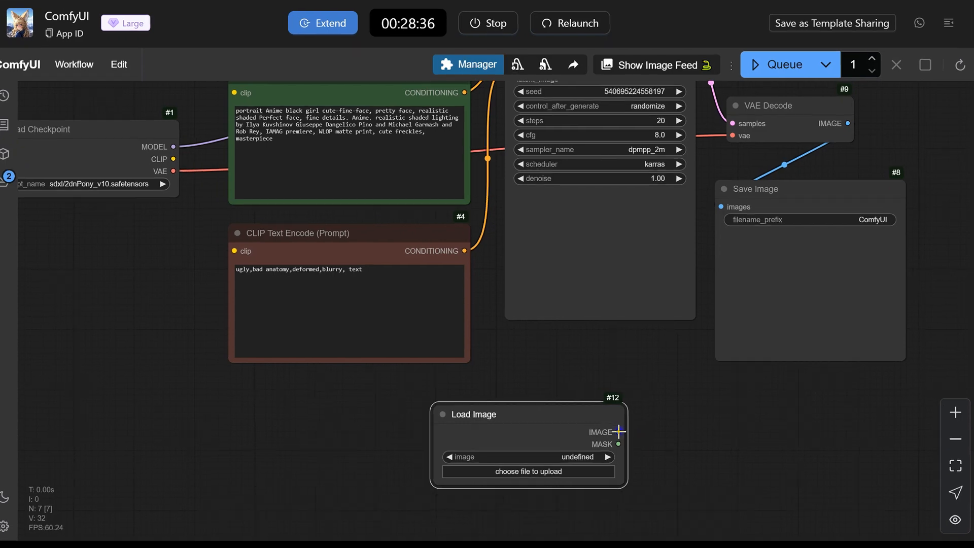
- Add a VAE Encode node with its pixels input fed by the Load Image node's IMAGE output
drag(618, 431, 677, 414)
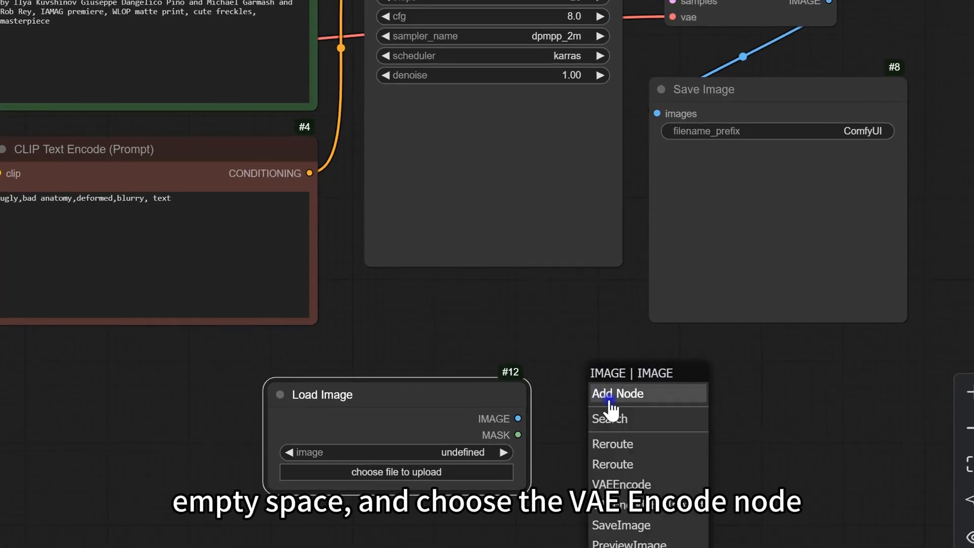
click(613, 485)
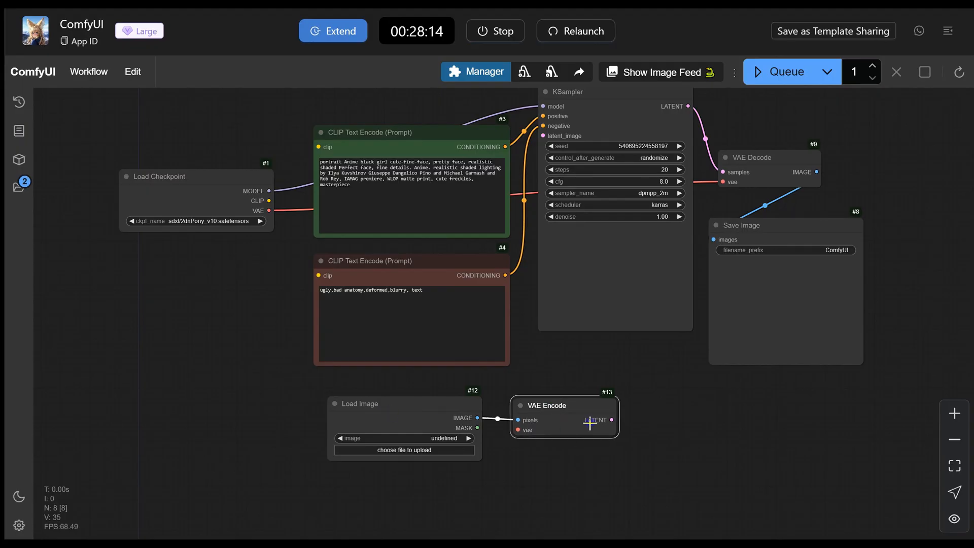
- Connect VAE Encode's LATENT output to KSampler's latent_image input and its vae input to Load Checkpoint's VAE output
drag(611, 420, 542, 135)
drag(577, 81, 574, 70)
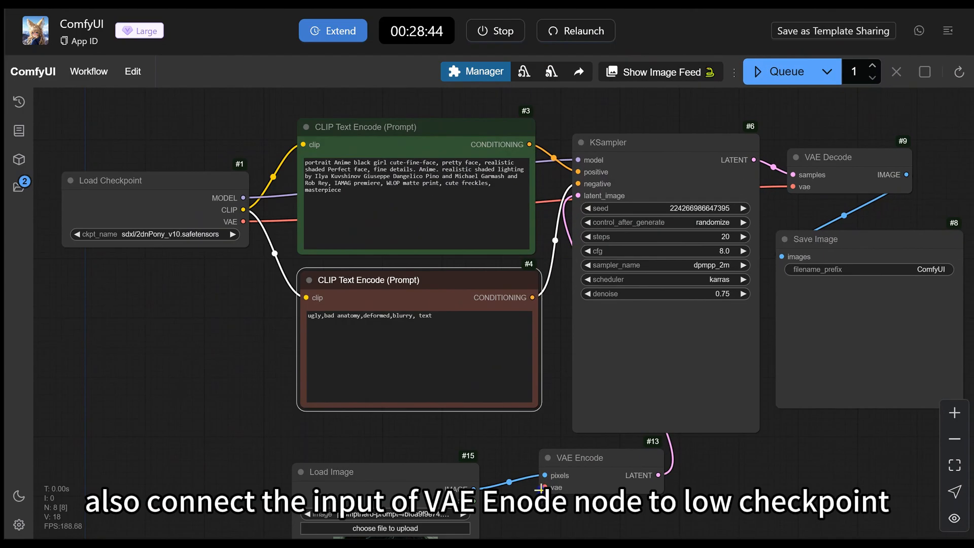
drag(399, 432, 243, 221)
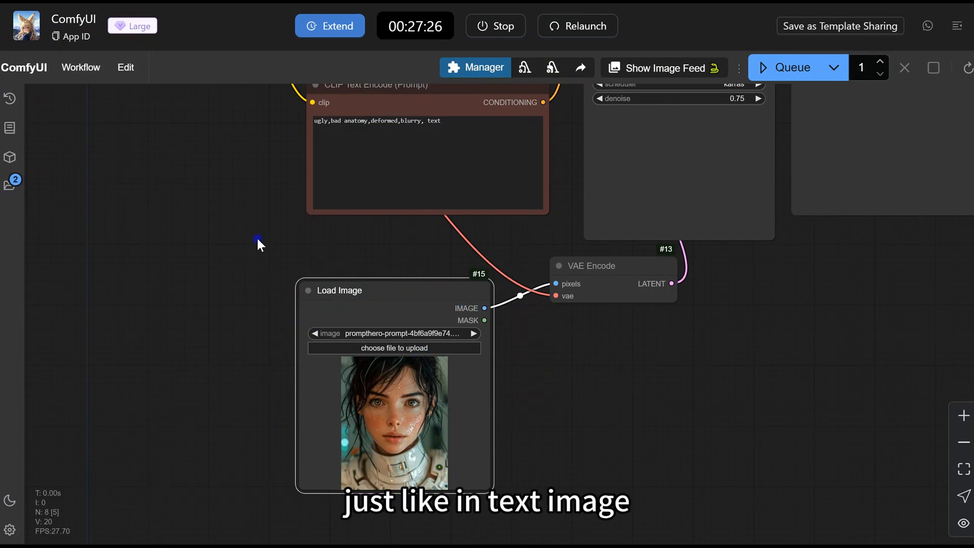
- Set the KSampler node's denoise to 0.55
mouse_move(257, 240)
mouse_down()
mouse_move(305, 321)
mouse_move(353, 451)
mouse_move(348, 473)
mouse_up()
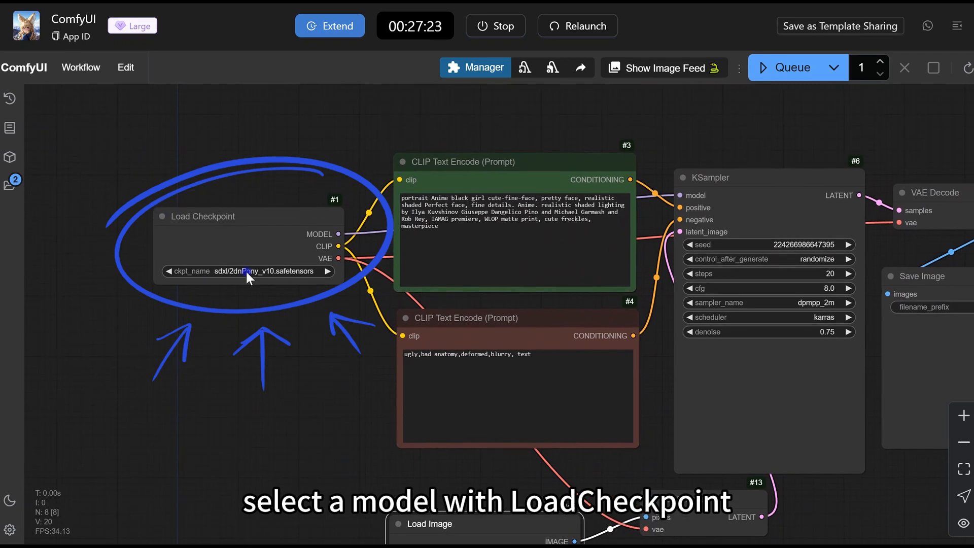
mouse_move(322, 361)
mouse_down()
mouse_move(236, 385)
mouse_move(131, 352)
mouse_up()
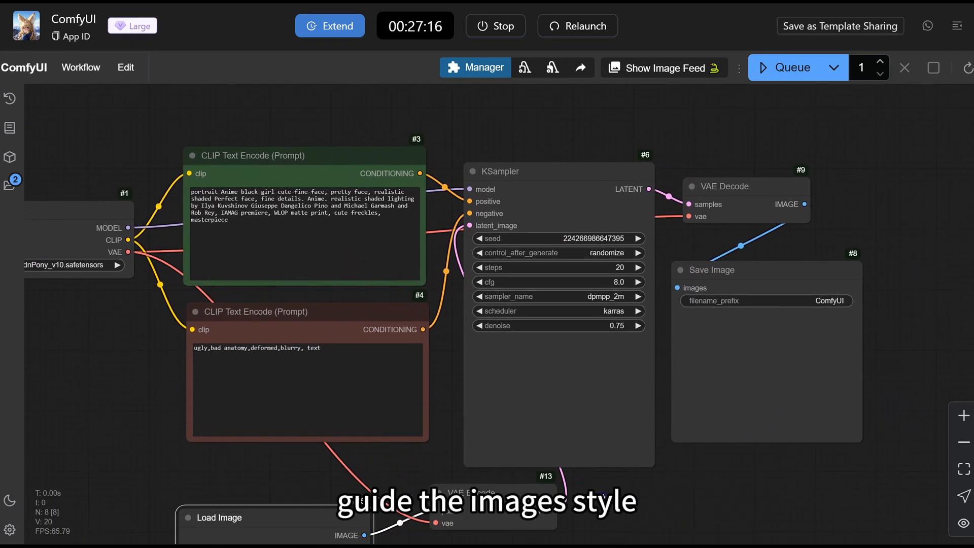
drag(603, 497, 588, 487)
scroll(587, 486, up, 1)
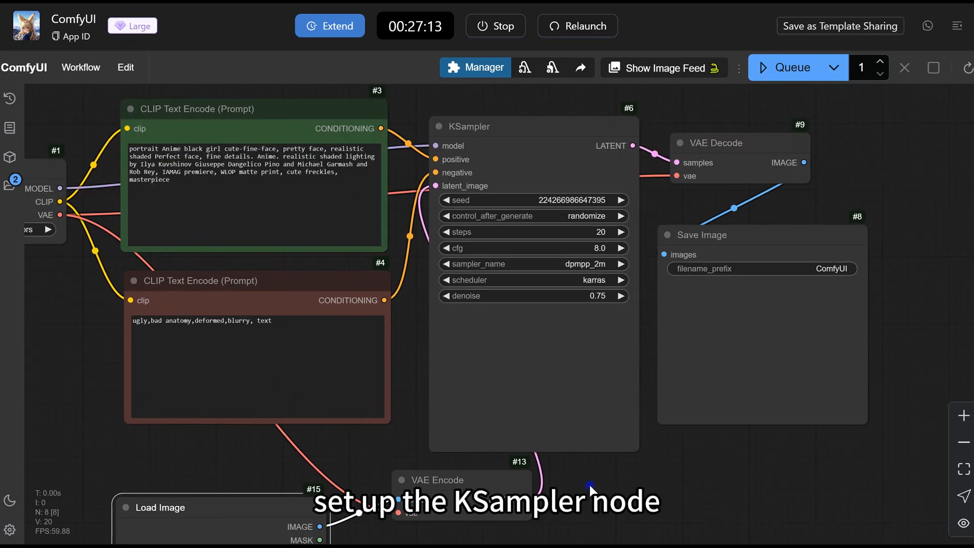
drag(645, 494, 633, 493)
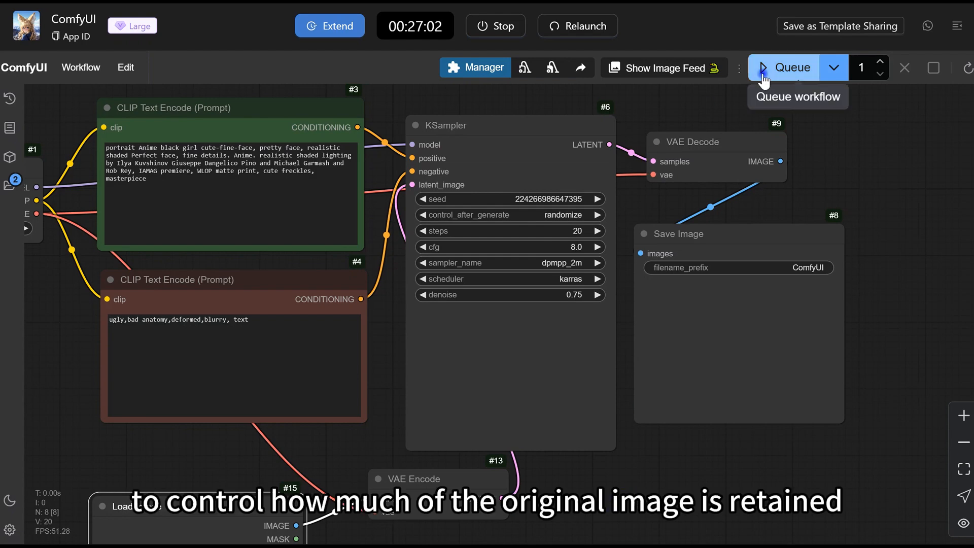
click(572, 294)
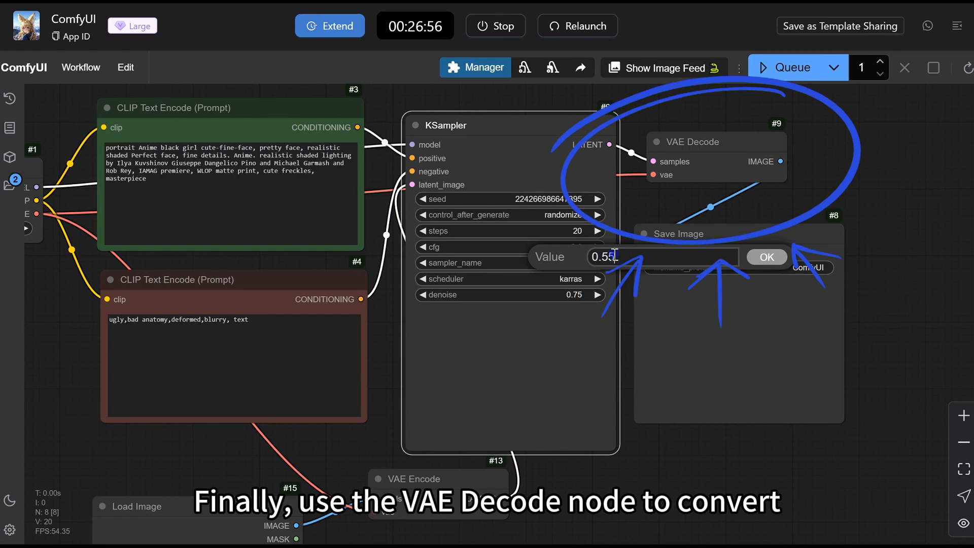
key(Return)
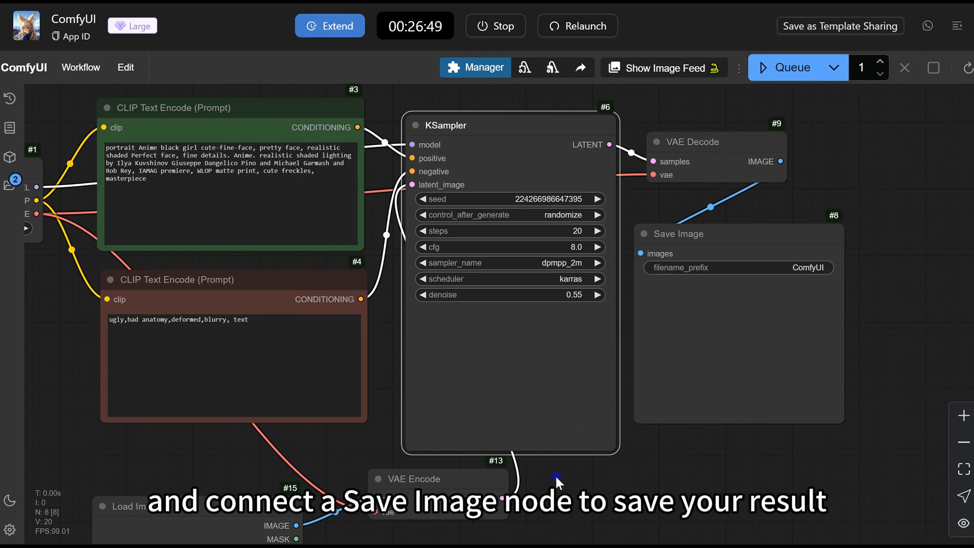
mouse_move(563, 474)
mouse_down()
mouse_move(670, 451)
mouse_move(716, 465)
mouse_up()
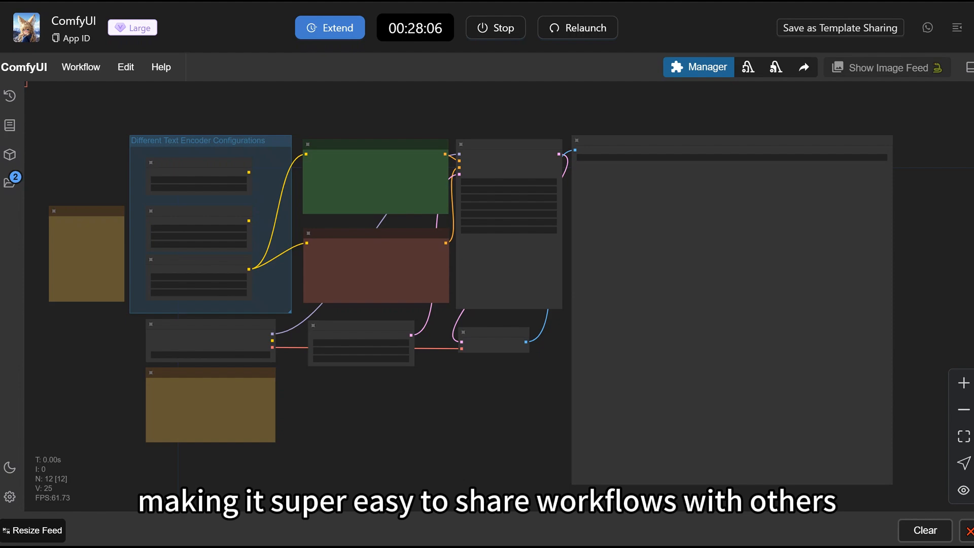
- Examine the available platforms for sharing the workflow, from OpenArt AI to Copus, and close the list
click(804, 67)
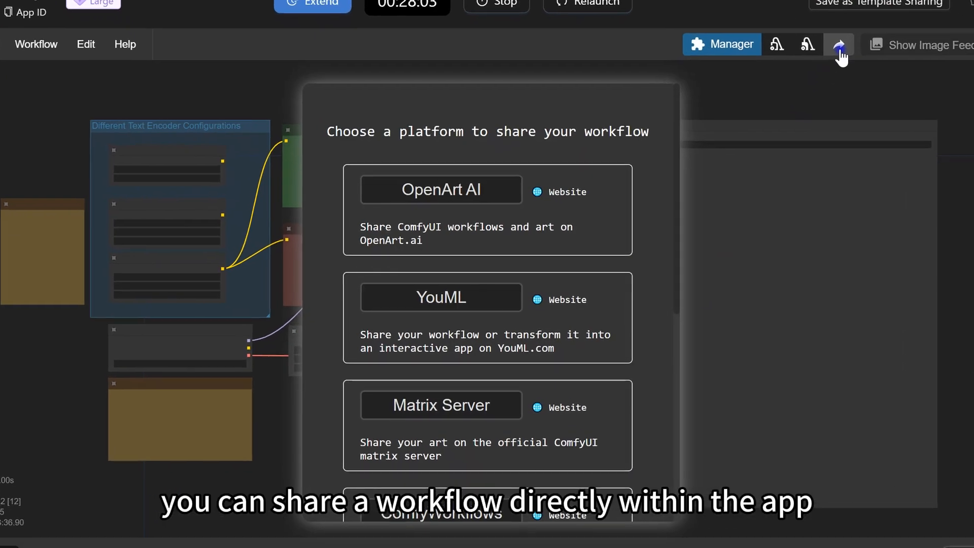
scroll(605, 236, down, 3)
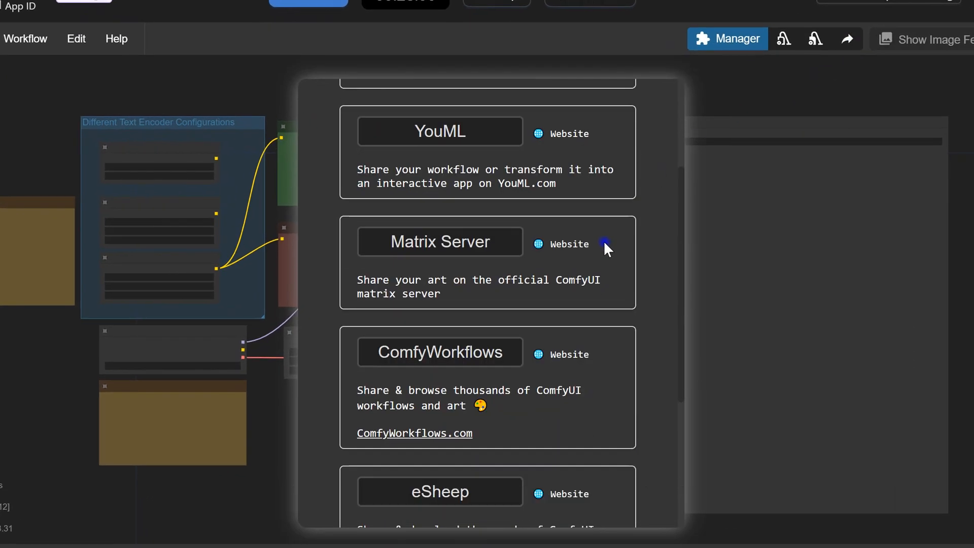
scroll(517, 386, down, 5)
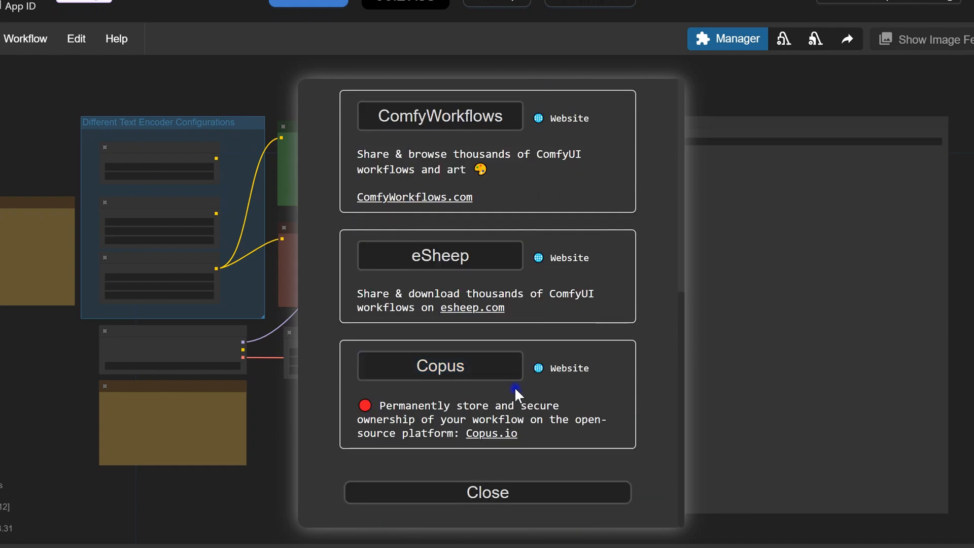
click(506, 492)
- Save the workflow under the filename test1
click(28, 38)
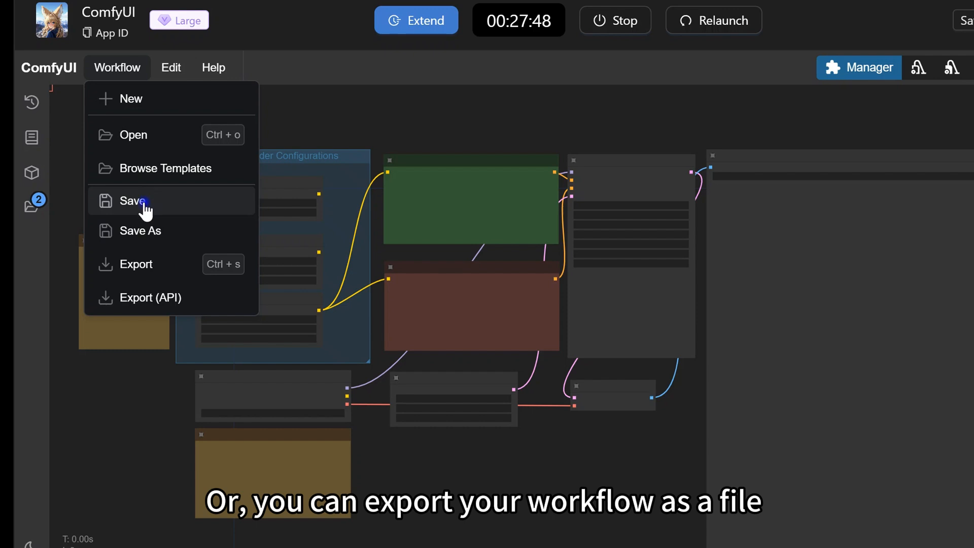
click(145, 205)
click(663, 367)
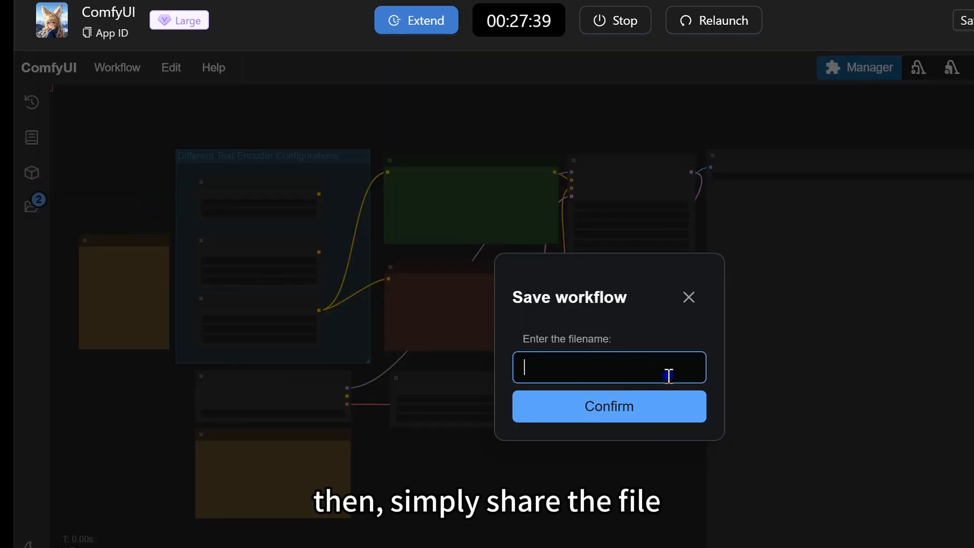
text(test1)
click(643, 409)
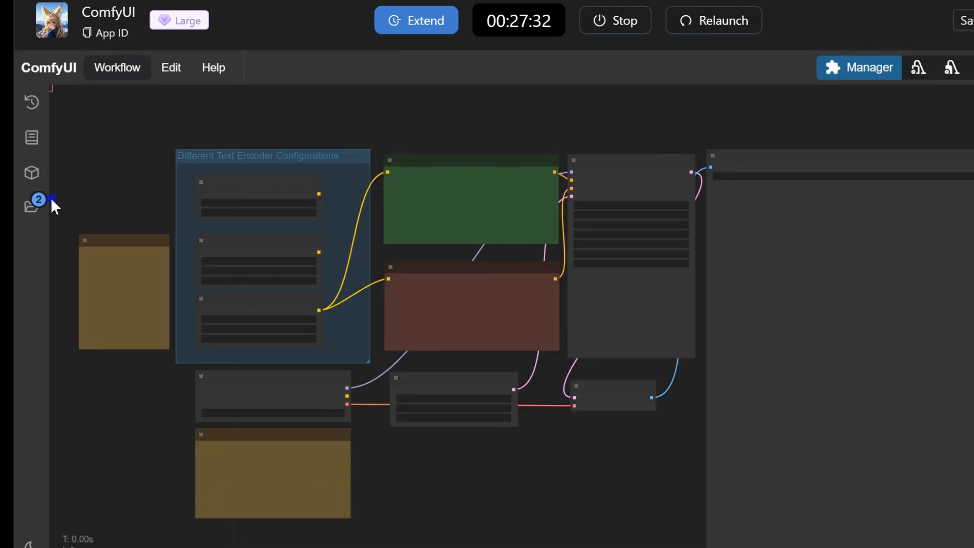
click(31, 204)
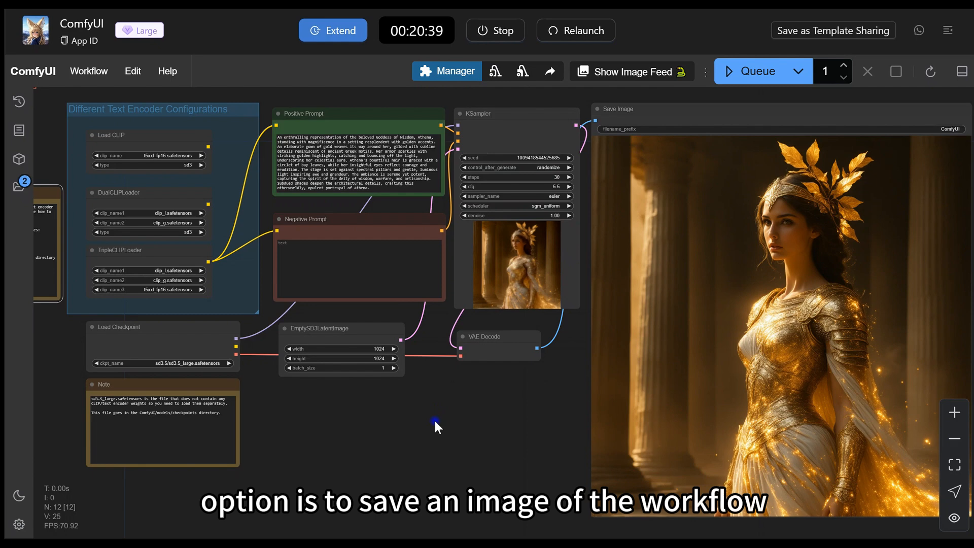
- Bring up the options of the generated image in Save Image, and paste the workflow into an empty canvas
right_click(757, 265)
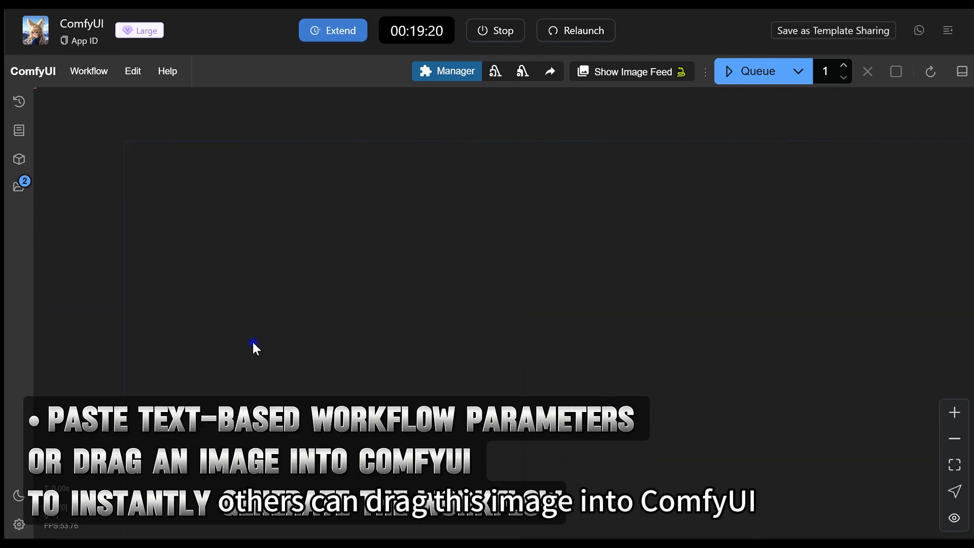
key(ctrl+v)
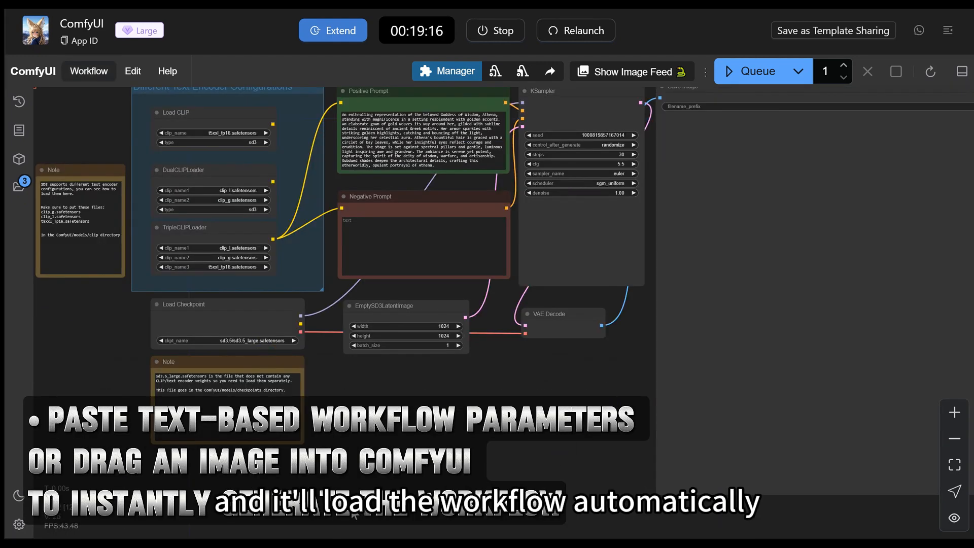
drag(360, 487, 353, 466)
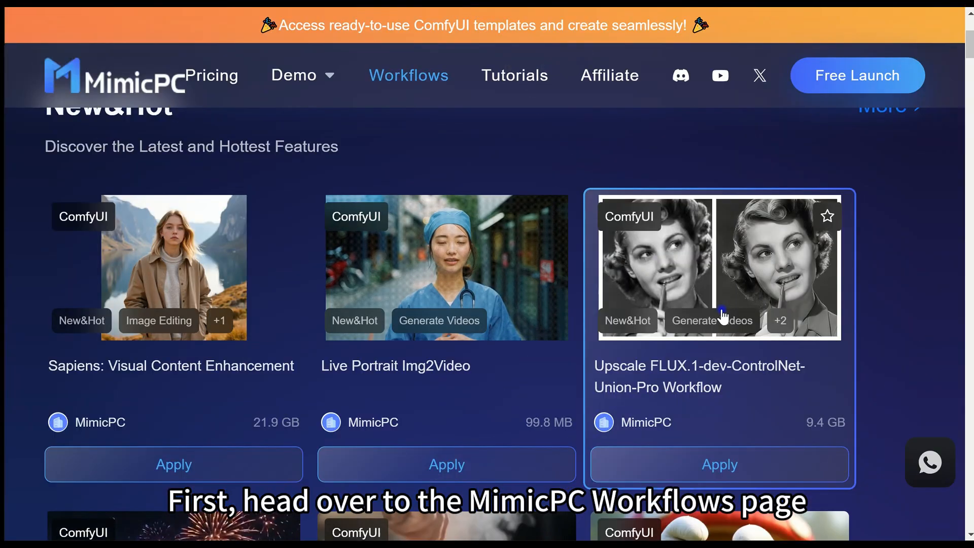
- Switch to the MimicPC Workflows page, browse its template categories and New&Hot templates, and open the SD3.5 Image Generation Workflow
scroll(497, 287, up, 3)
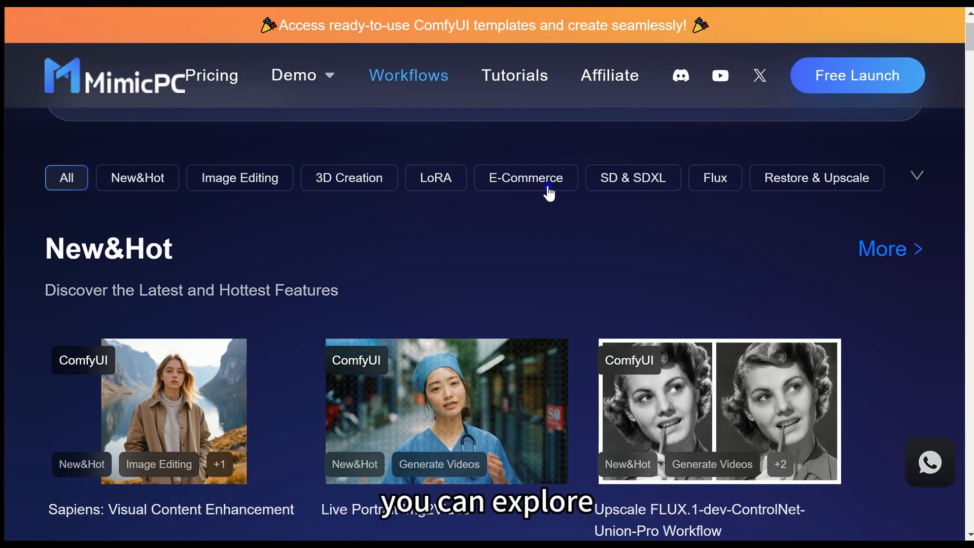
click(916, 177)
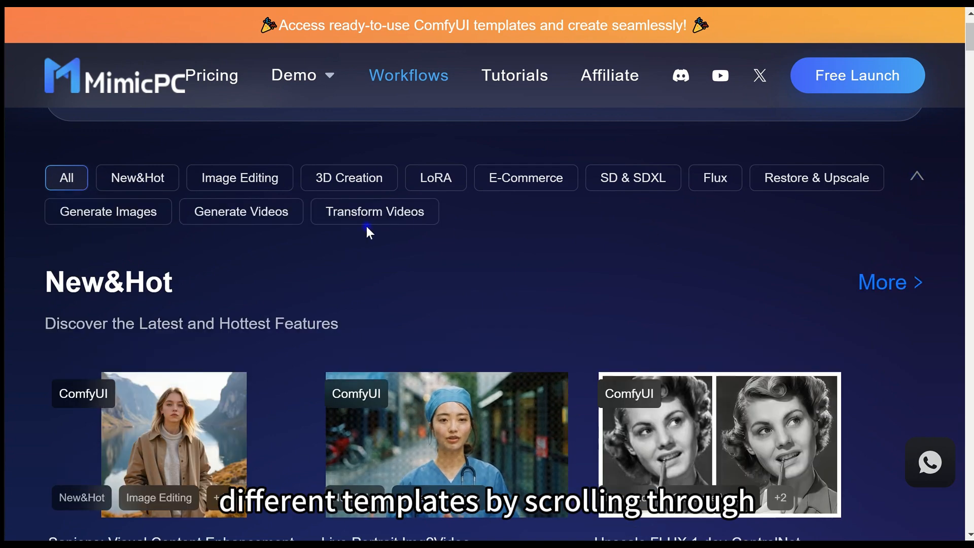
scroll(408, 313, down, 3)
scroll(411, 322, down, 7)
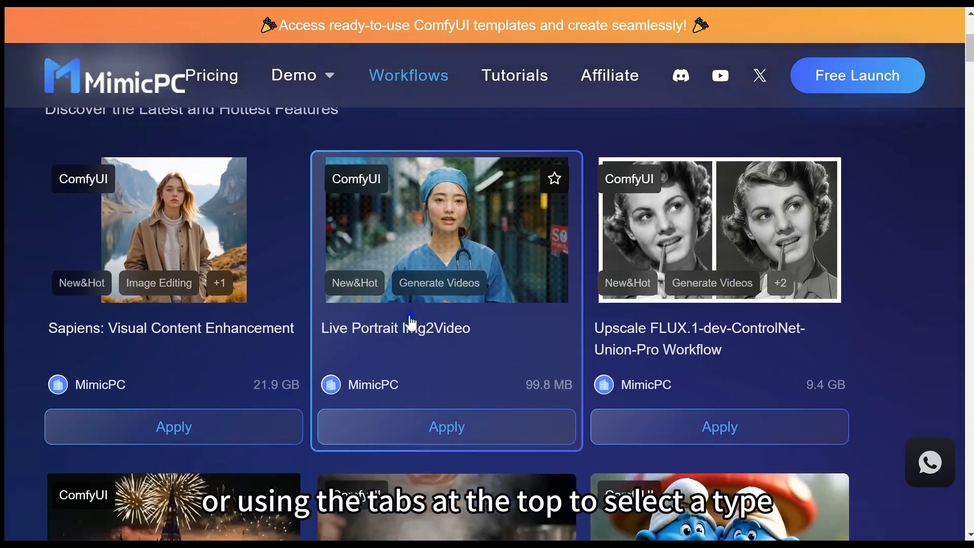
scroll(411, 322, down, 6)
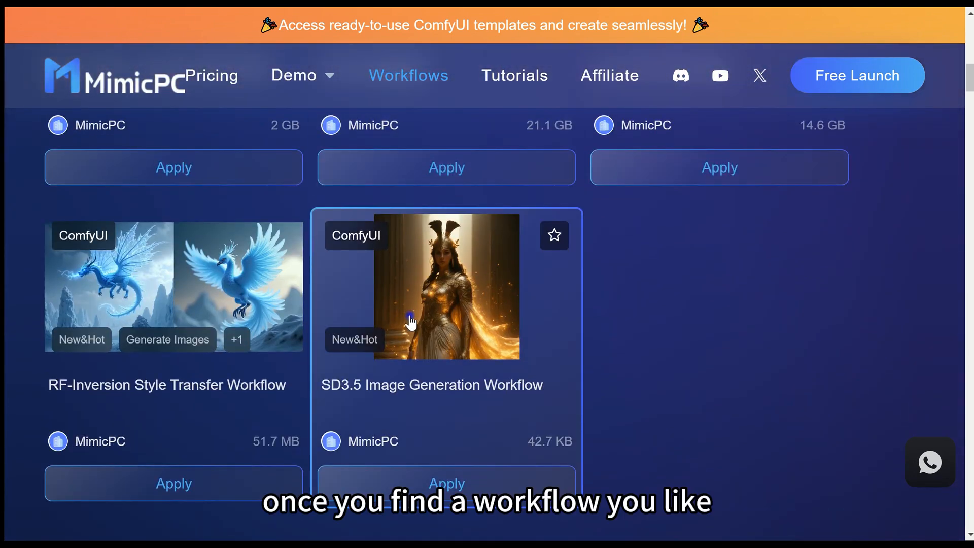
click(441, 485)
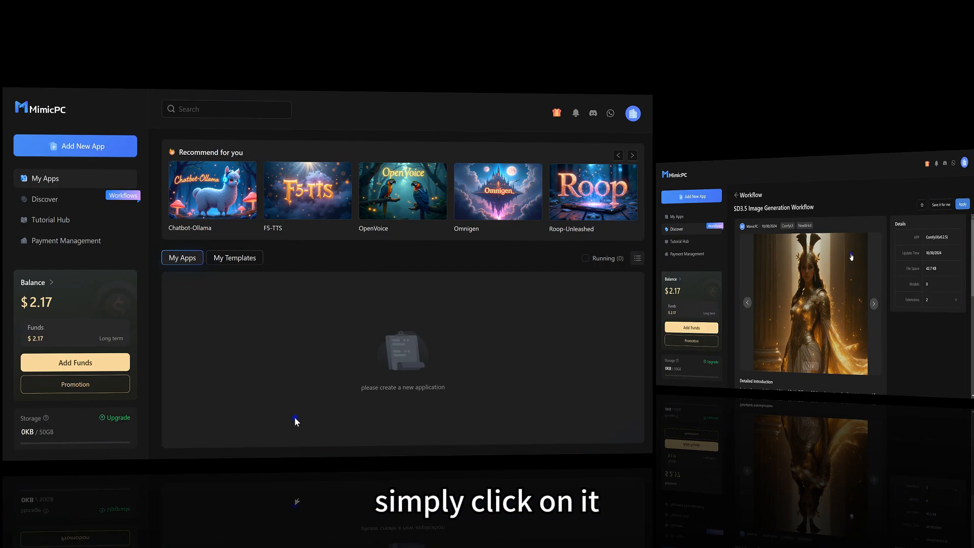
- Review the preview images and detailed introduction of the SD3.5 Image Generation Workflow
click(666, 343)
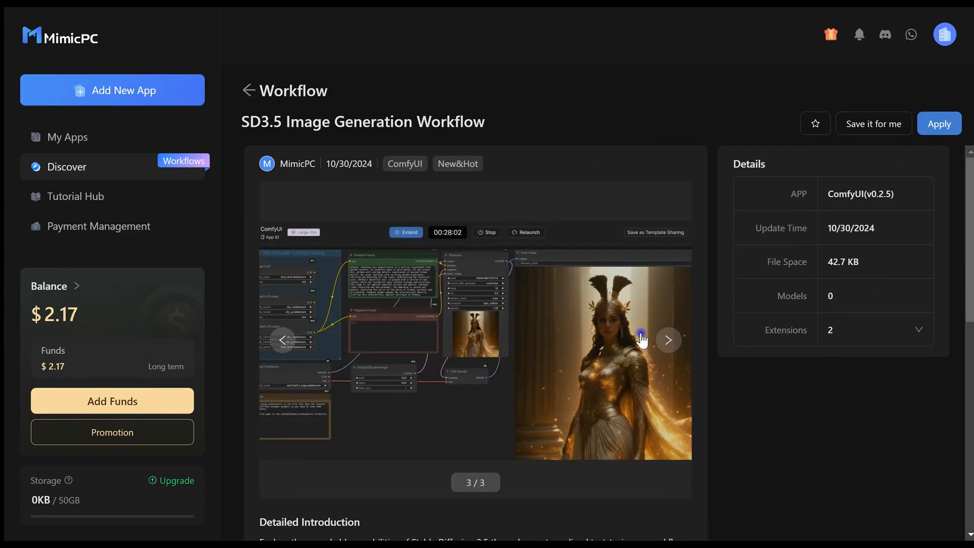
scroll(744, 455, down, 7)
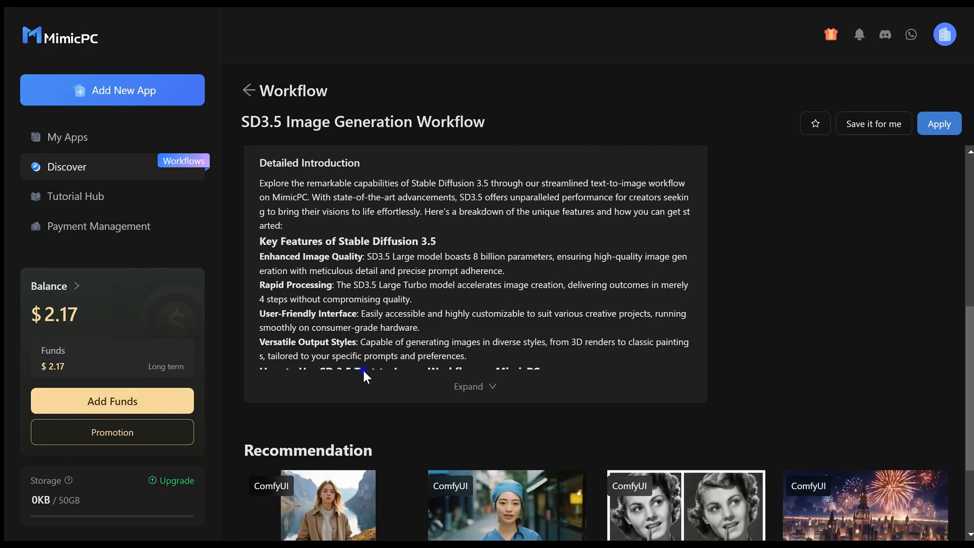
scroll(741, 337, up, 1)
scroll(741, 337, up, 6)
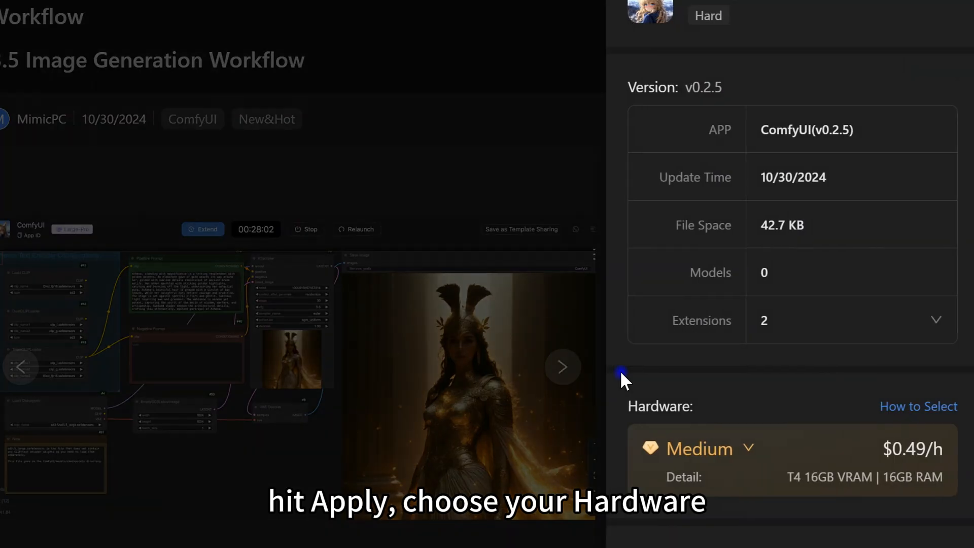
- Choose the Large hardware for the SD3.5 Image Generation Workflow, then create and start the app
scroll(791, 374, down, 4)
click(751, 265)
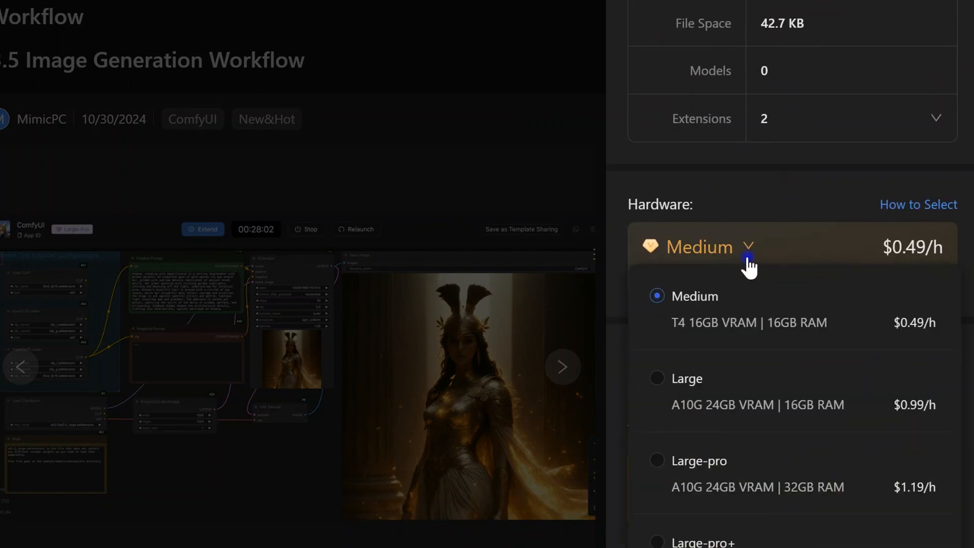
click(727, 383)
scroll(816, 473, down, 2)
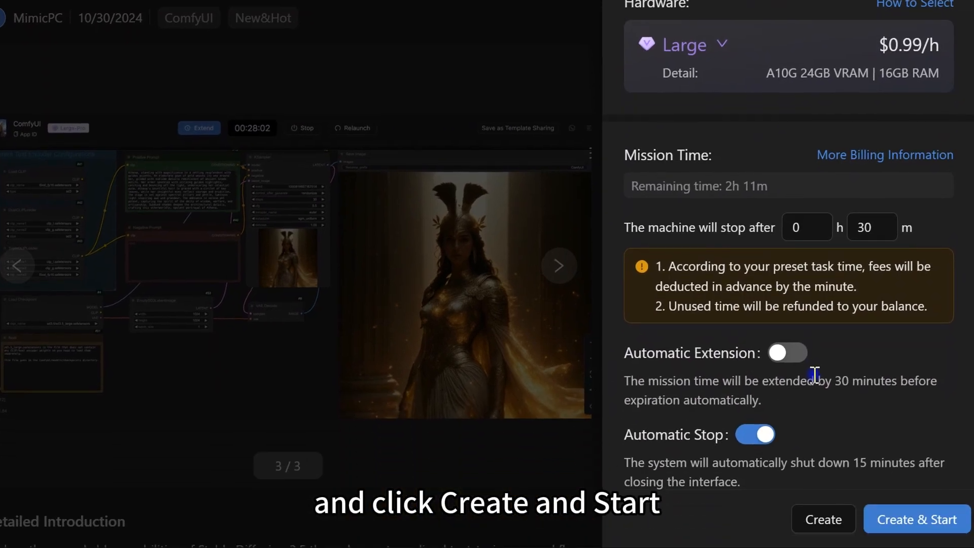
scroll(829, 416, down, 2)
click(913, 518)
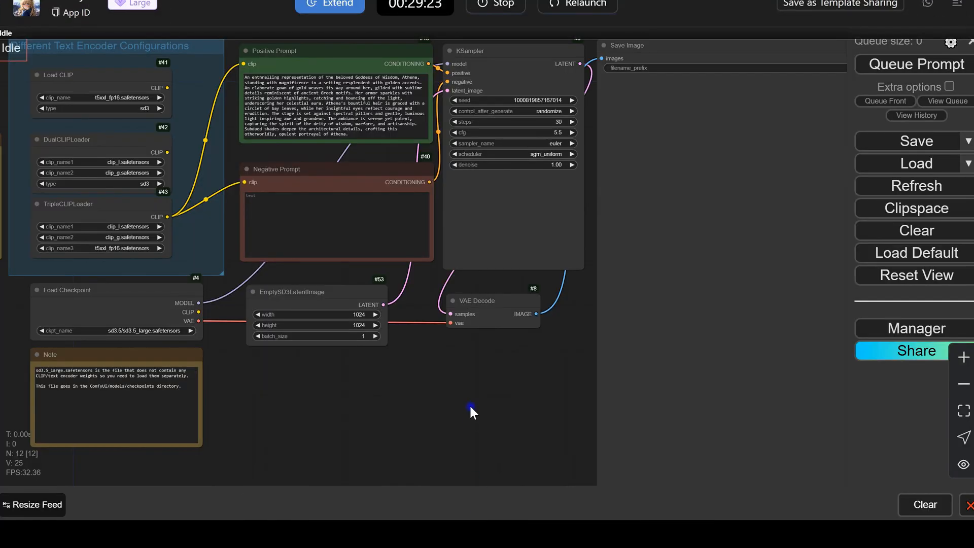
scroll(471, 406, down, 2)
drag(467, 409, 485, 363)
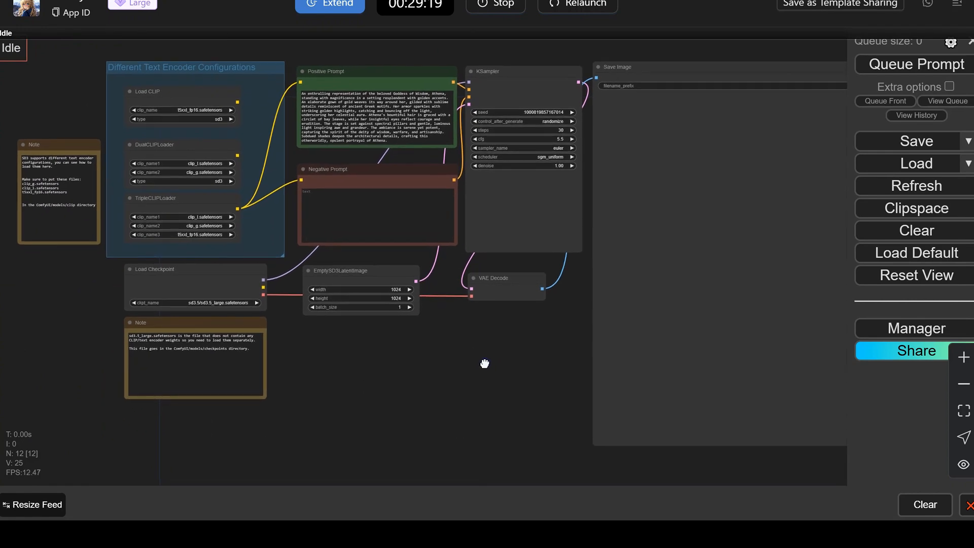